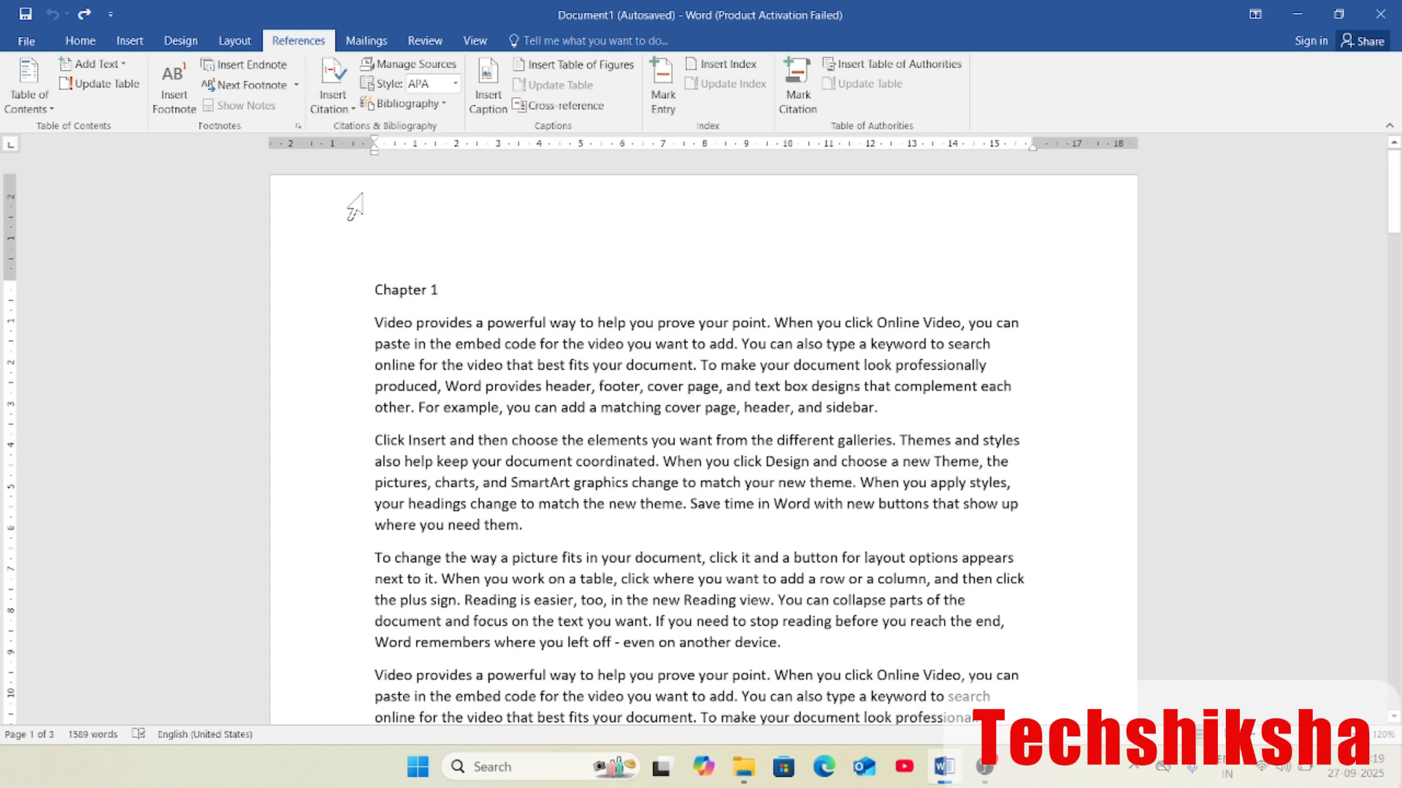
Apply the Heading 1 style to the "Chapter 1" title at the start of the document
left_click(438, 322)
triple_click(407, 291)
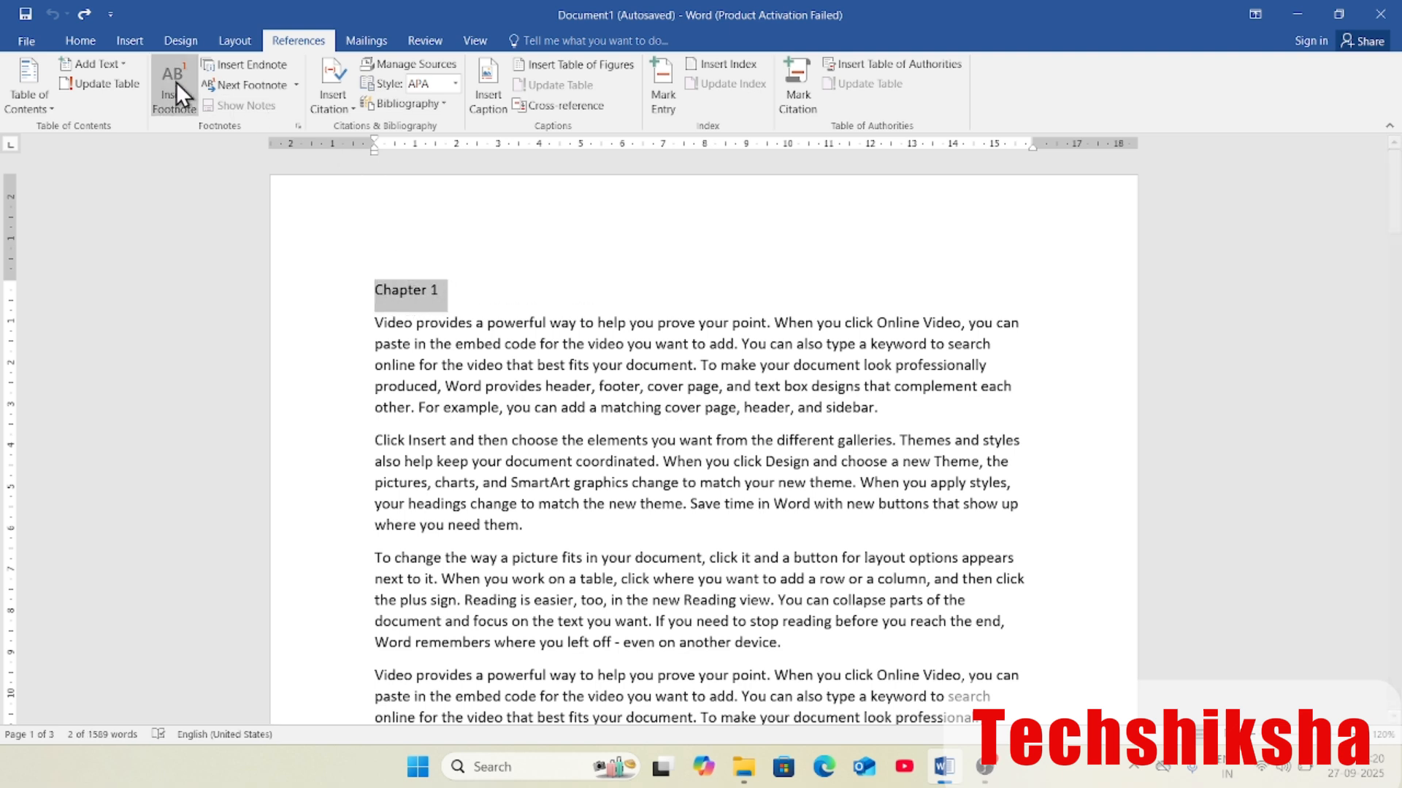
left_click(86, 33)
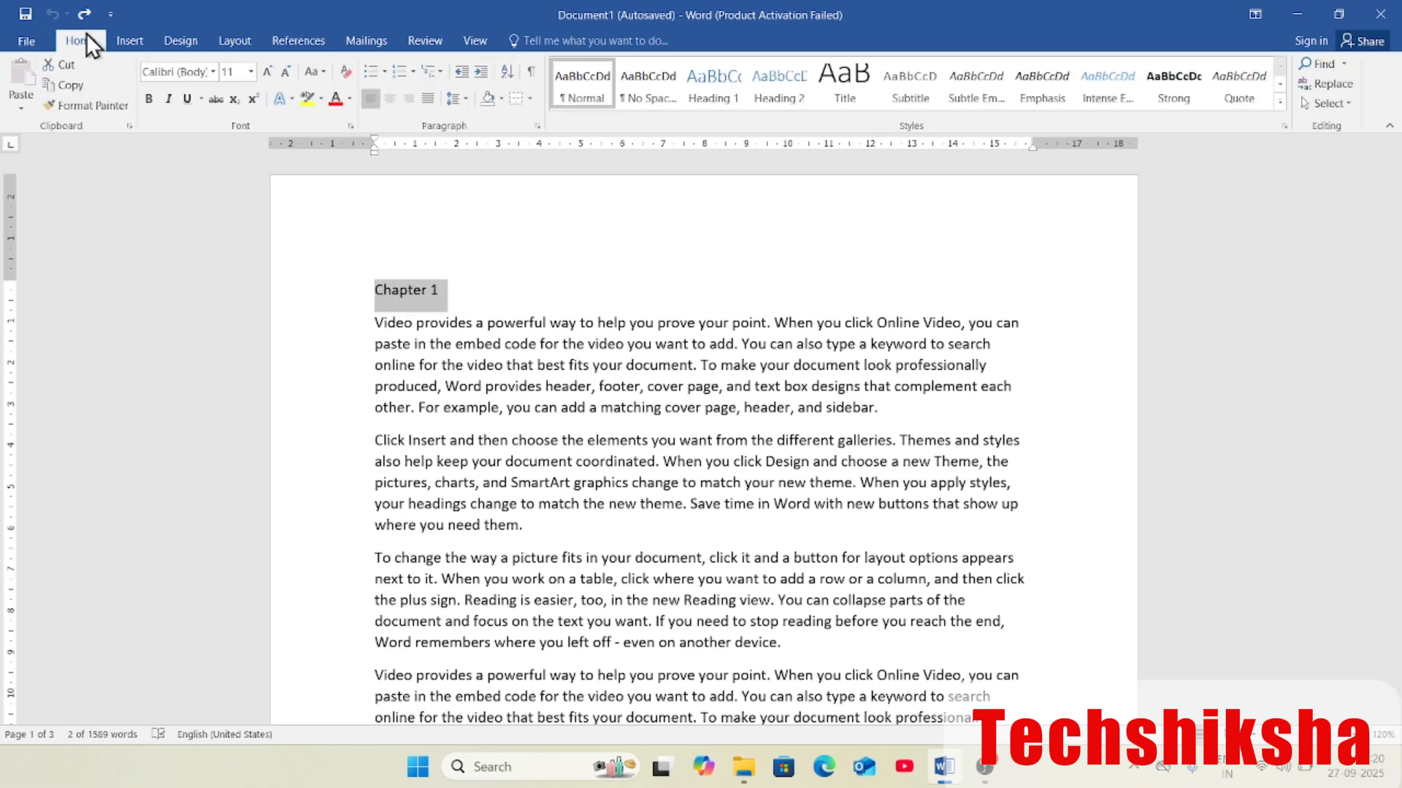
left_click(712, 99)
left_click(522, 458)
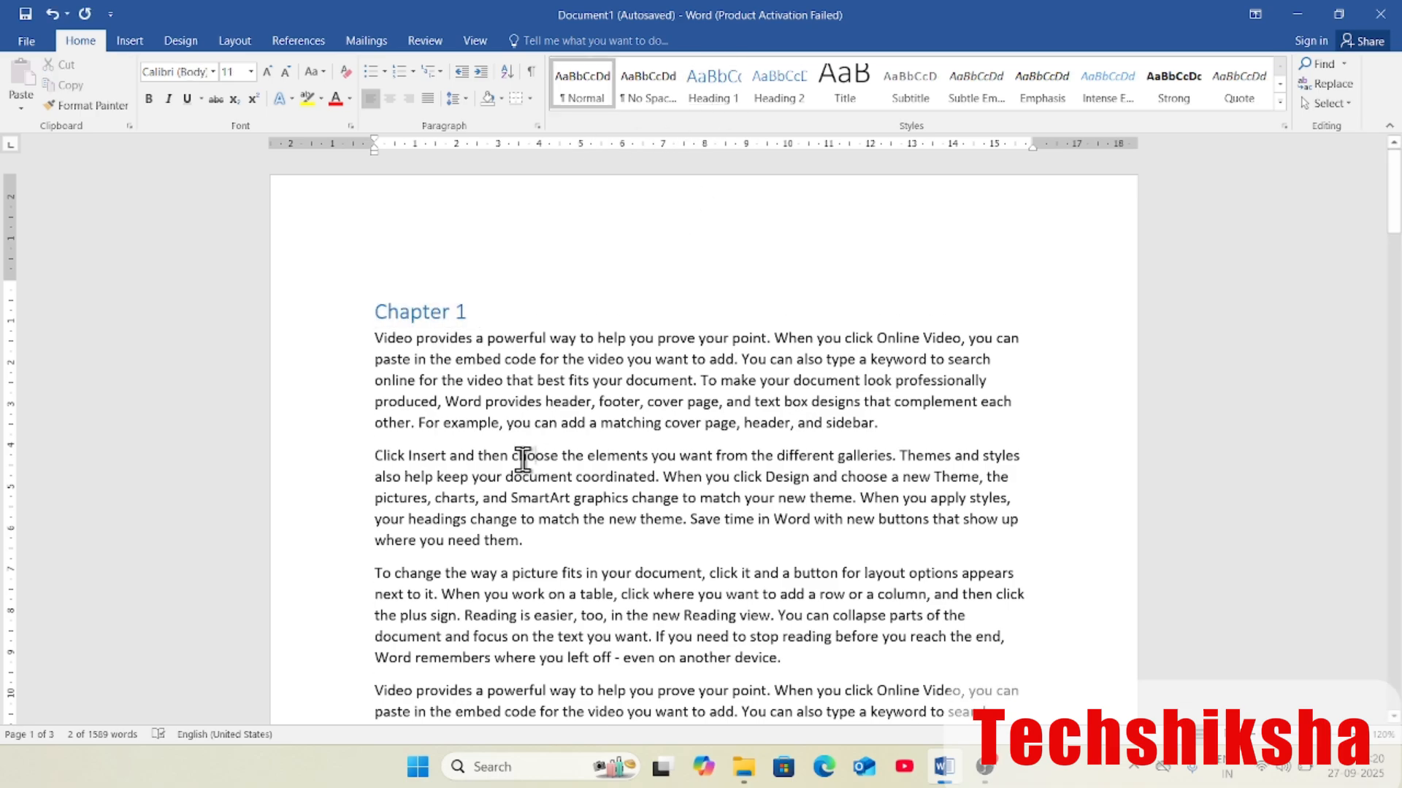
Apply the Heading 2 style to the "Chapter 2" title
scroll(523, 458, "down", 12)
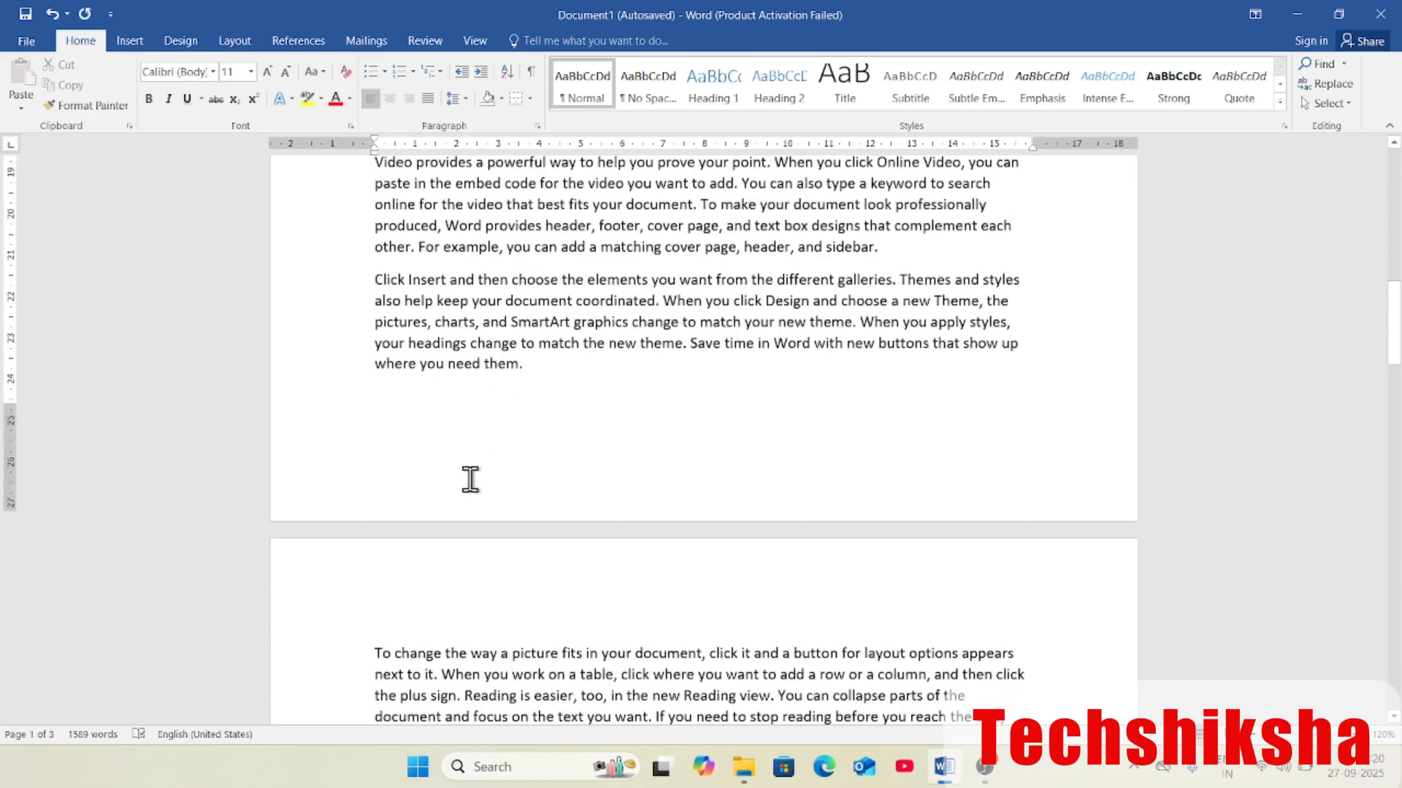
scroll(471, 480, "down", 6)
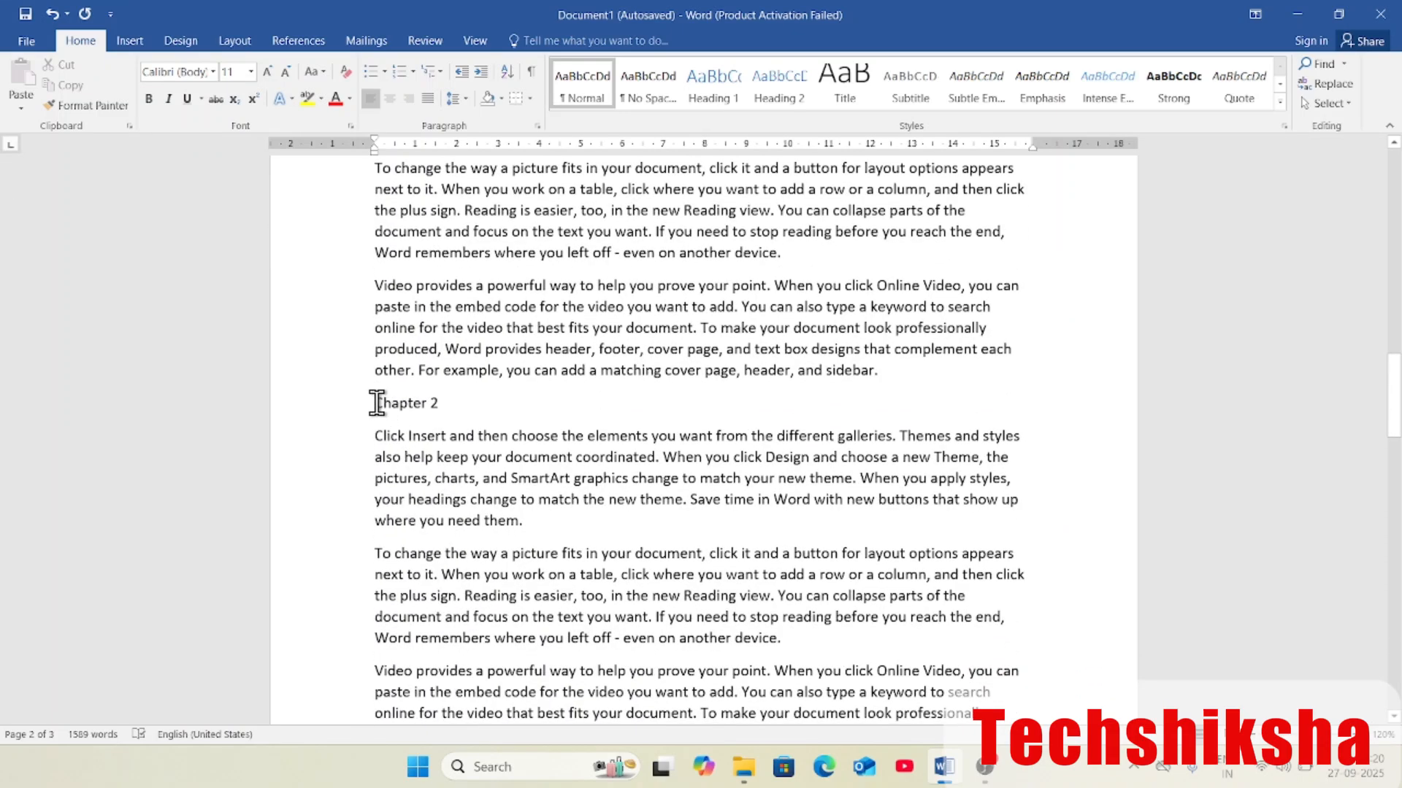
left_click_drag(376, 403, 442, 403)
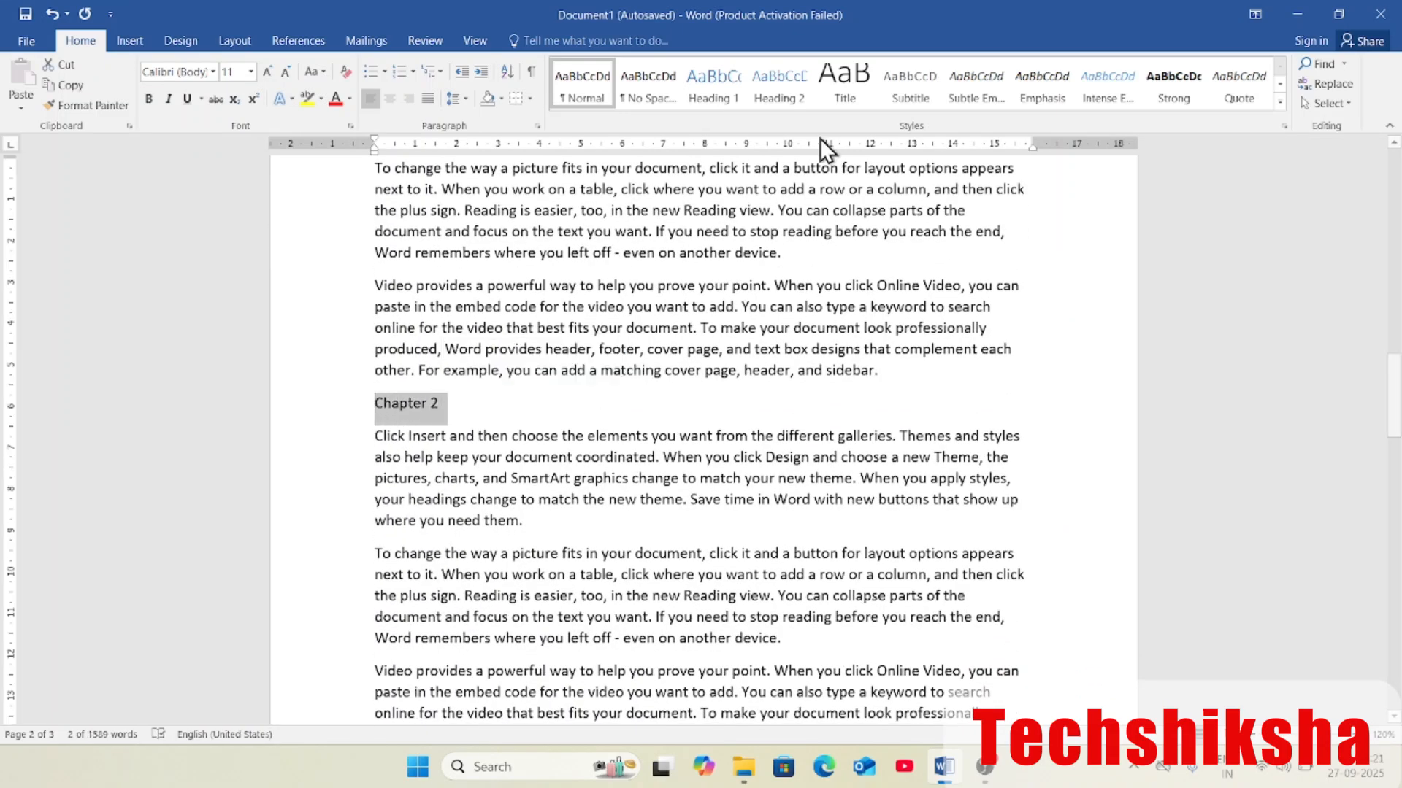
left_click(808, 101)
Apply the Heading 3 style to the "Chapter 3" title
scroll(502, 584, "down", 5)
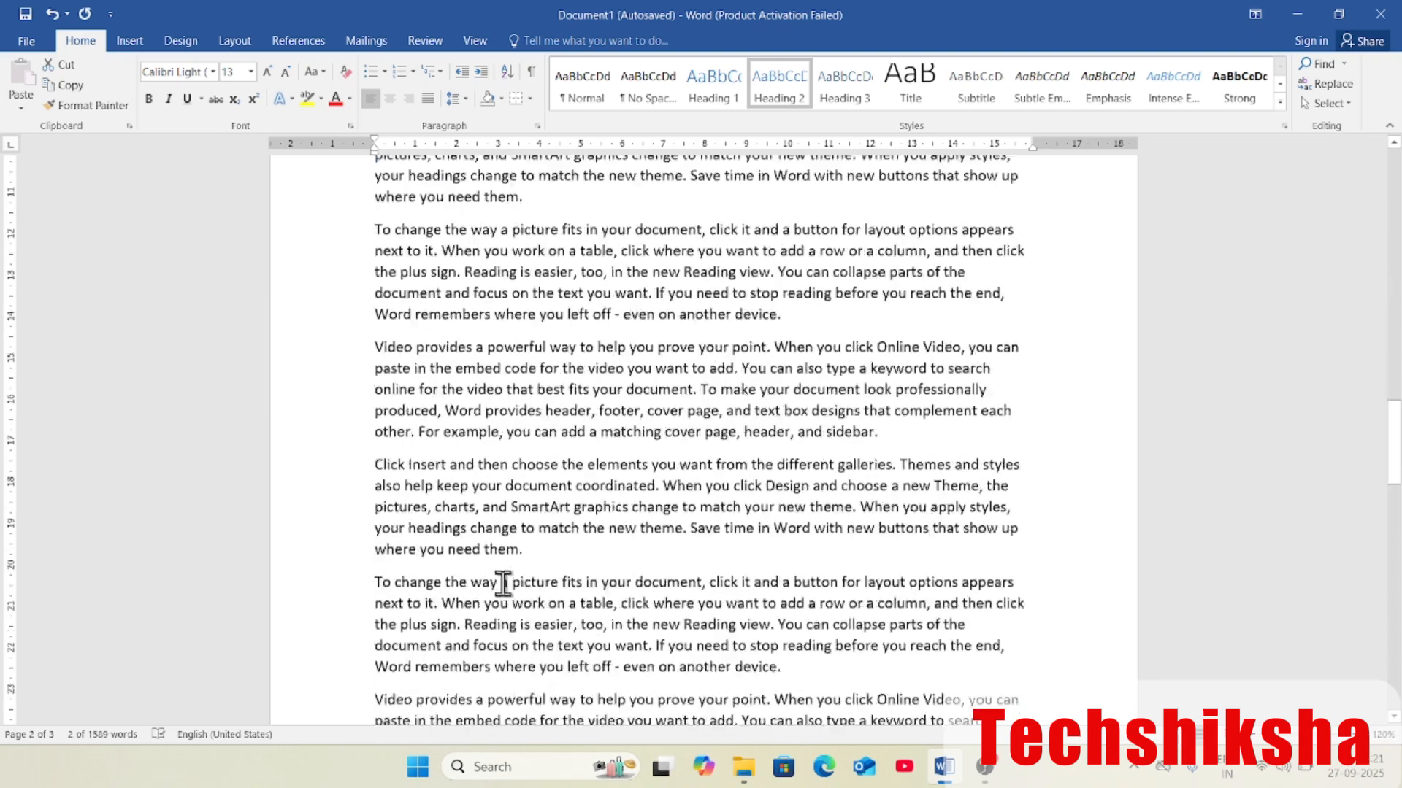
scroll(502, 584, "down", 10)
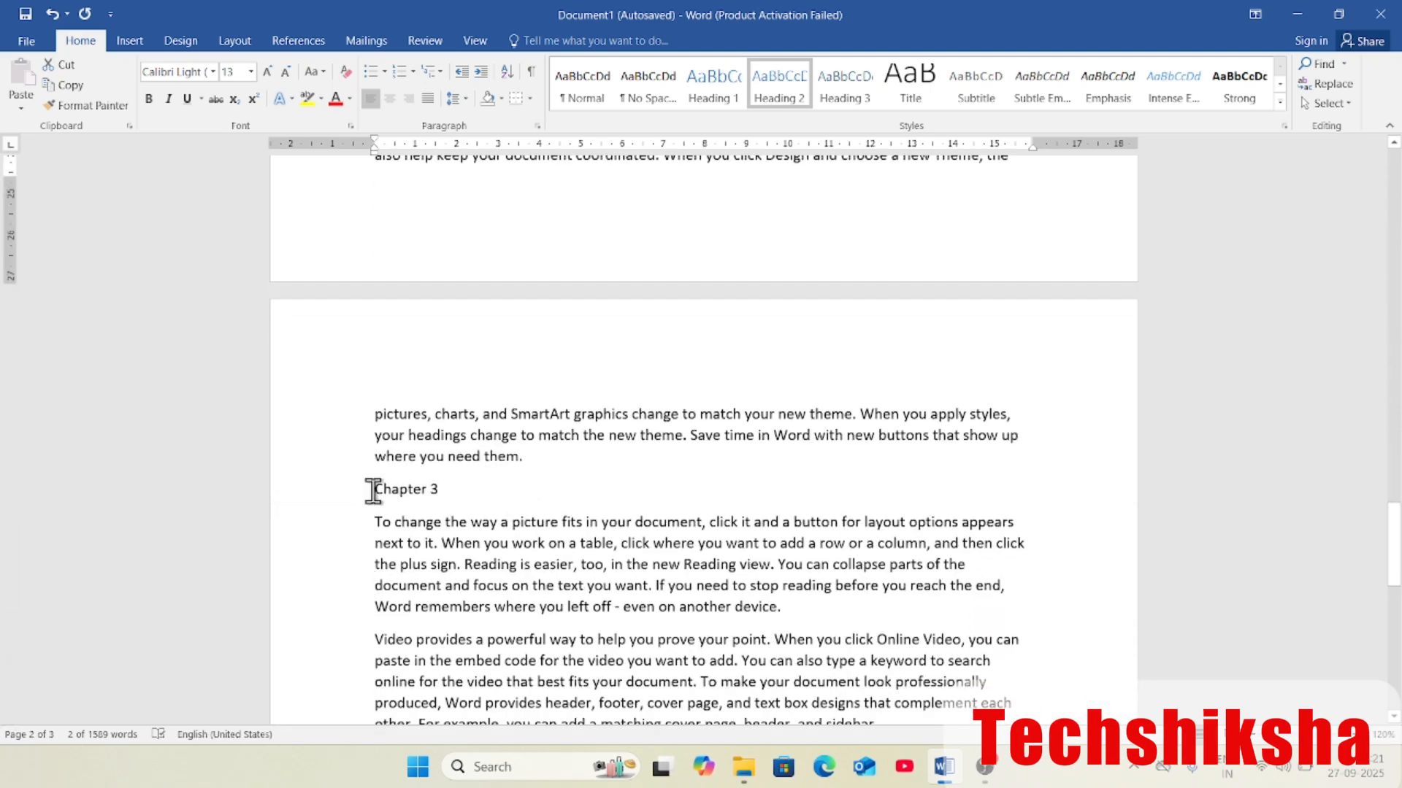
left_click_drag(373, 491, 447, 491)
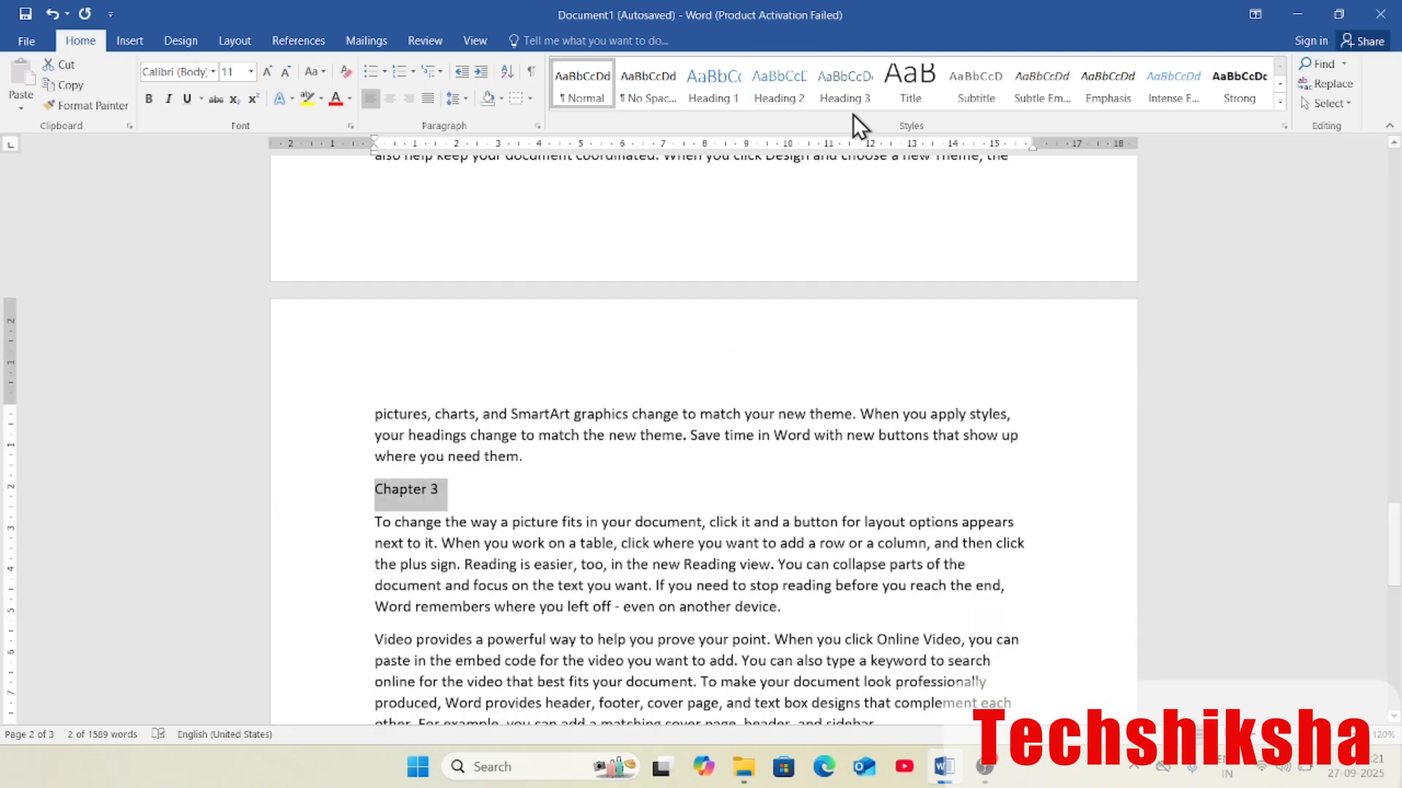
left_click(860, 91)
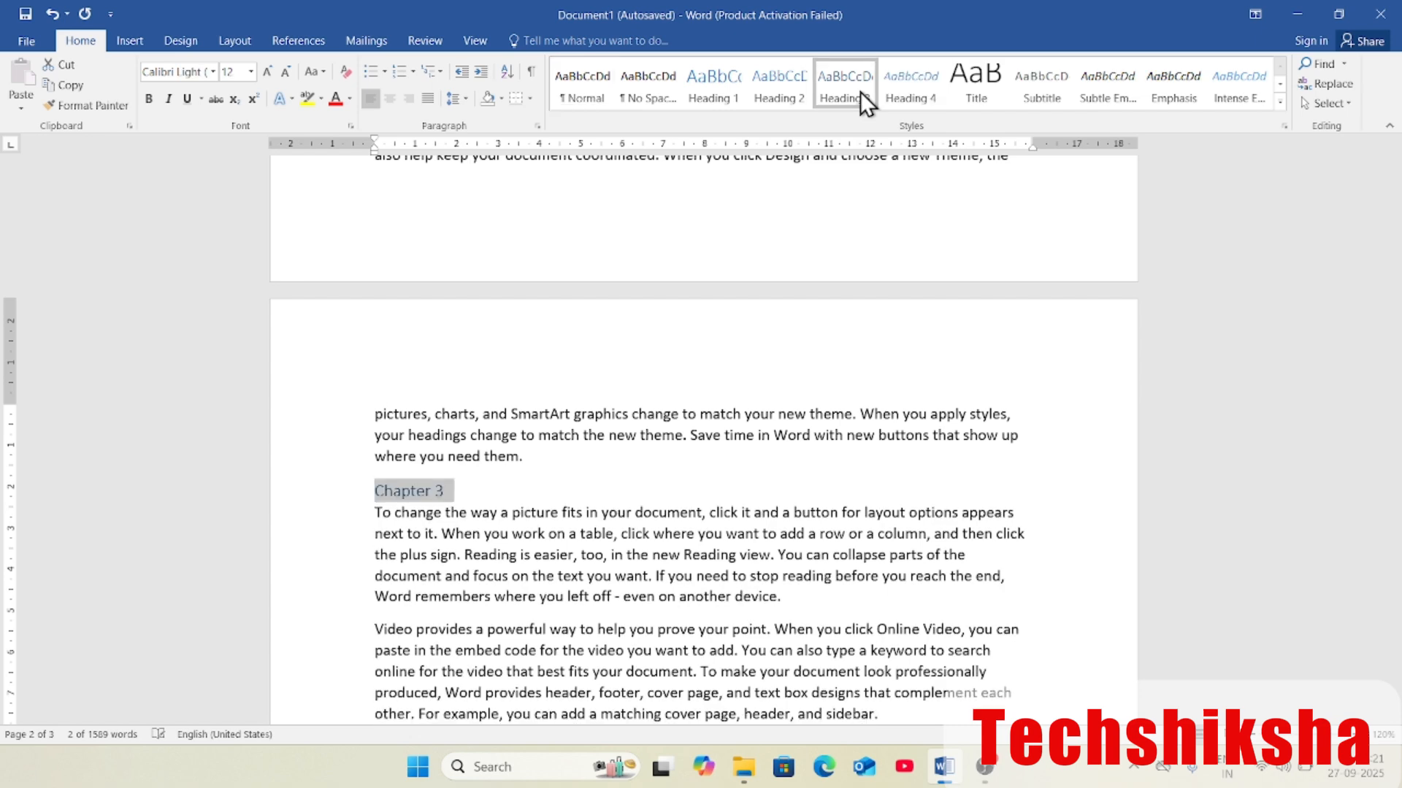
left_click(618, 579)
Insert an empty line above the "Chapter 1" heading at the start of the document
scroll(617, 579, "up", 3)
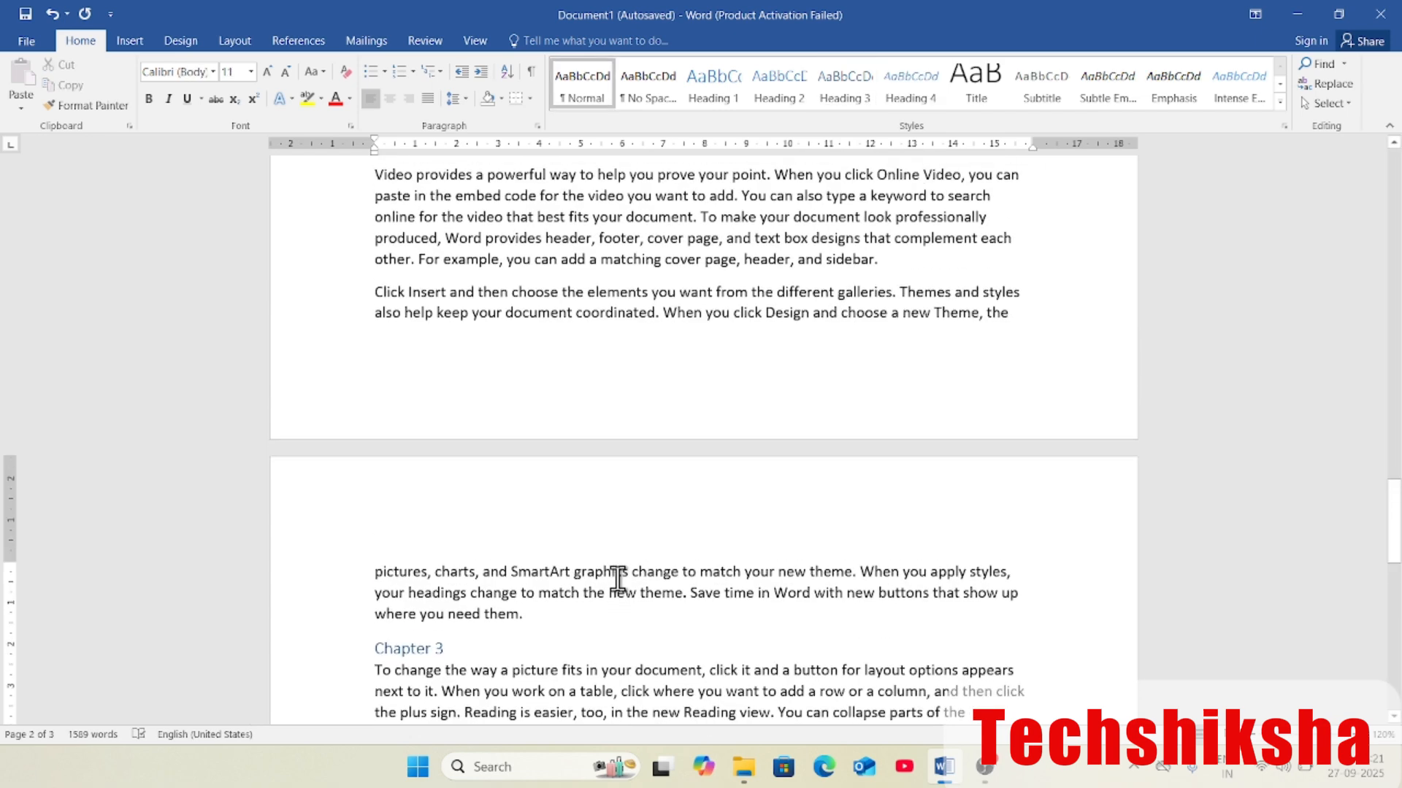
scroll(610, 491, "up", 12)
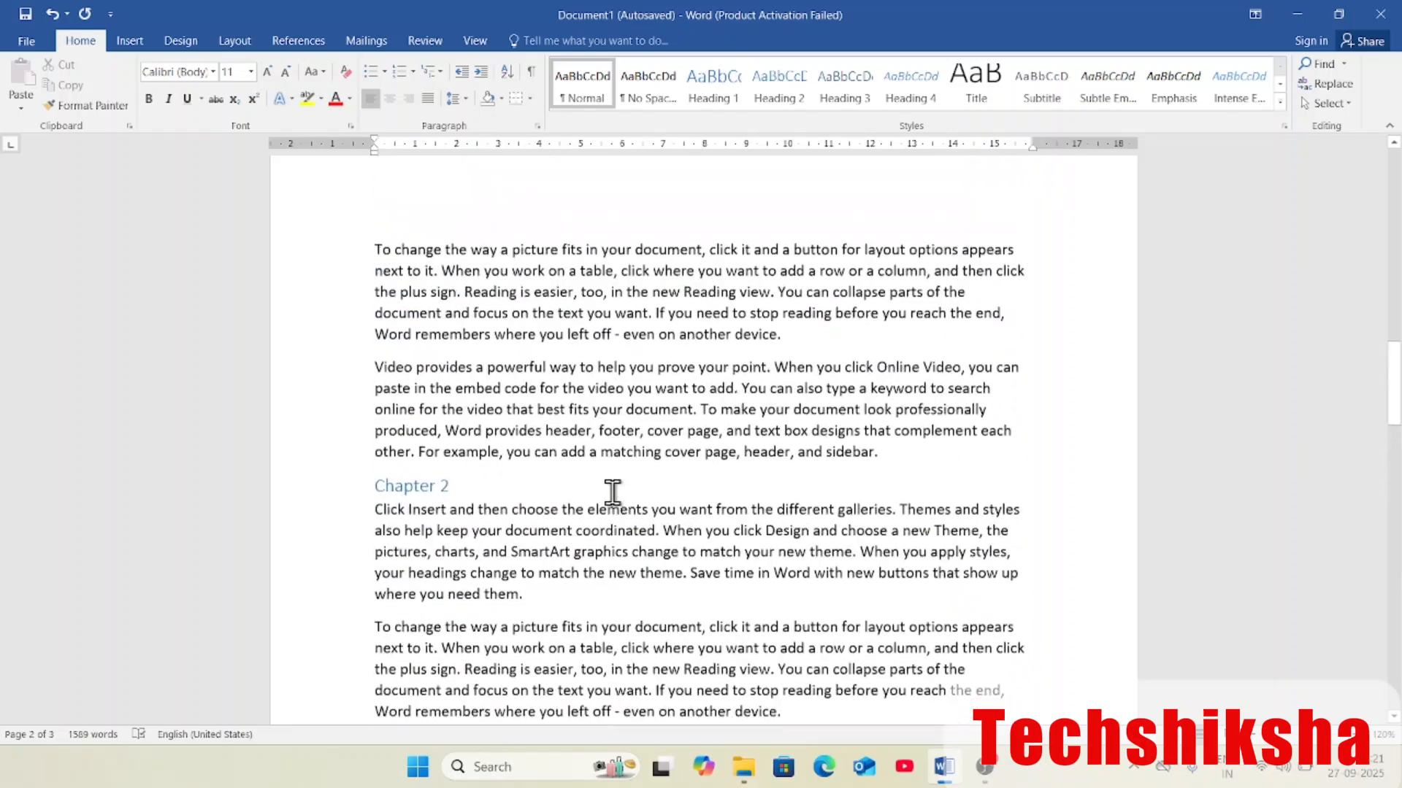
scroll(612, 491, "up", 10)
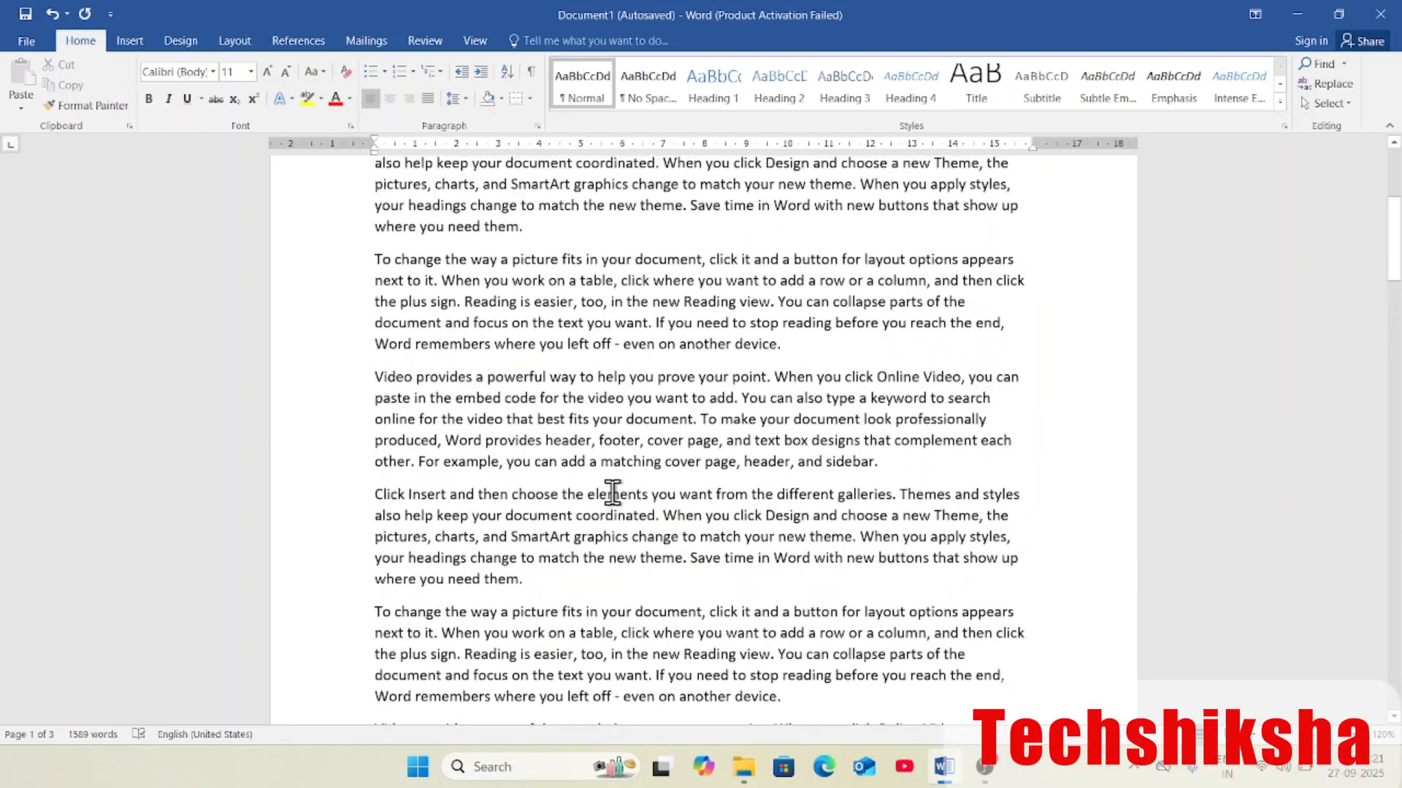
scroll(612, 494, "up", 5)
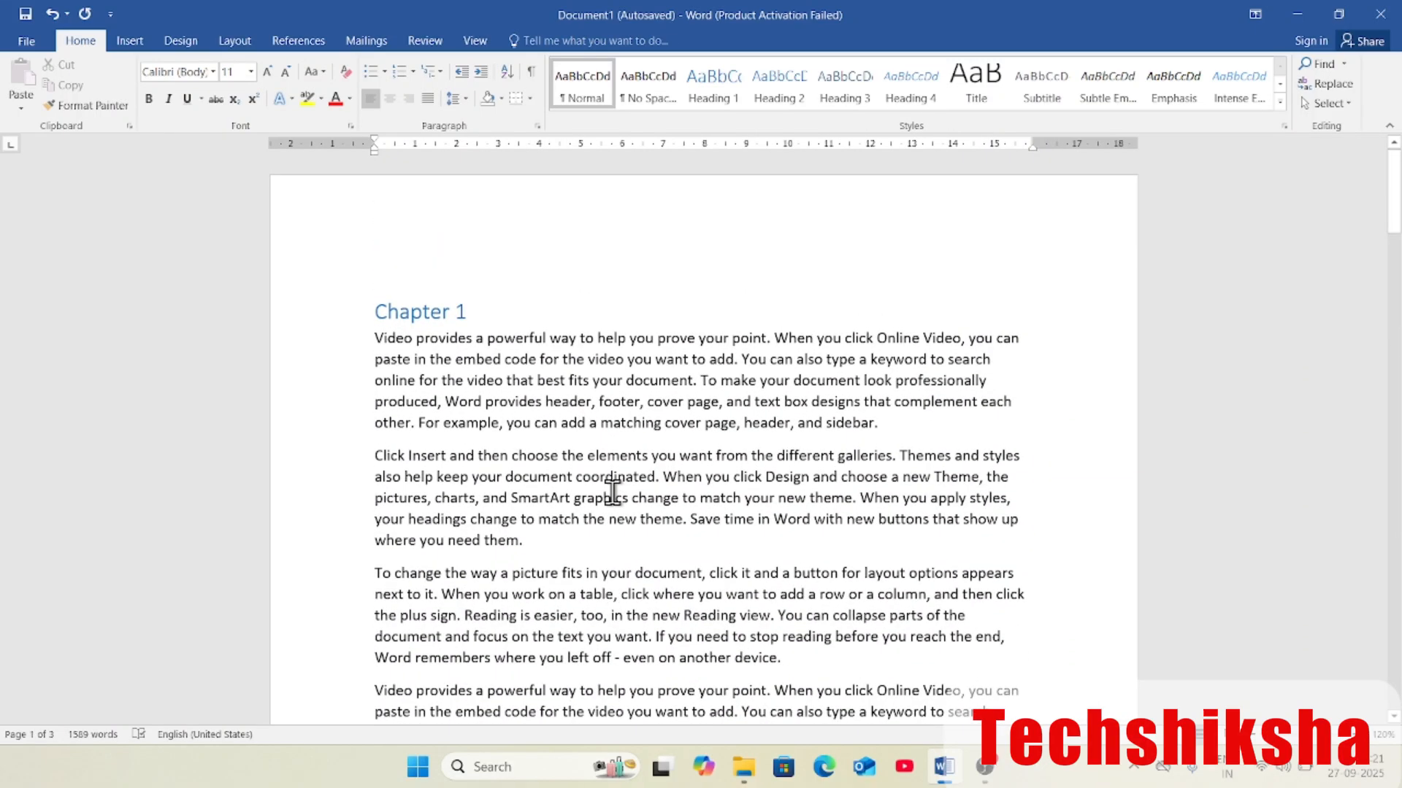
left_click(441, 278)
left_click(381, 315)
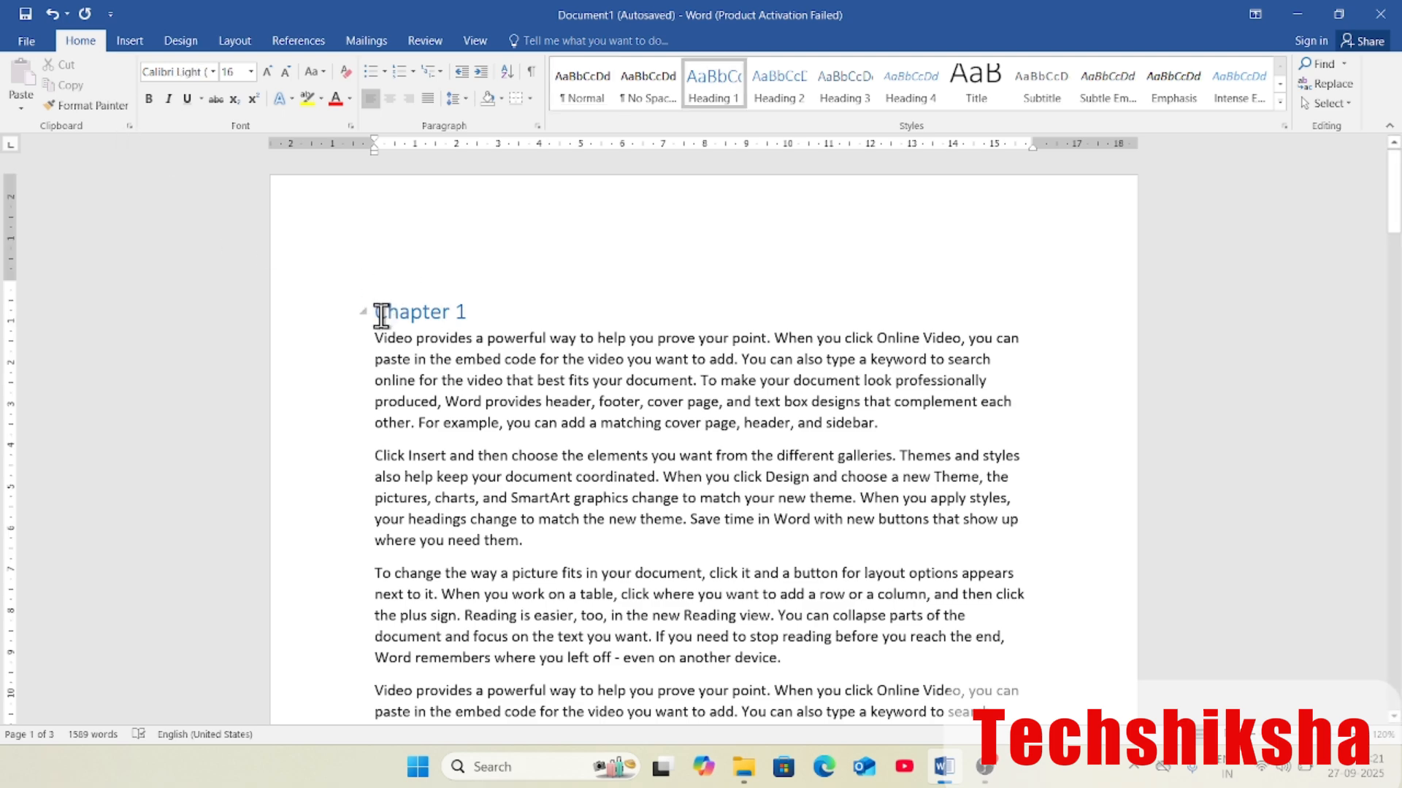
key("Return")
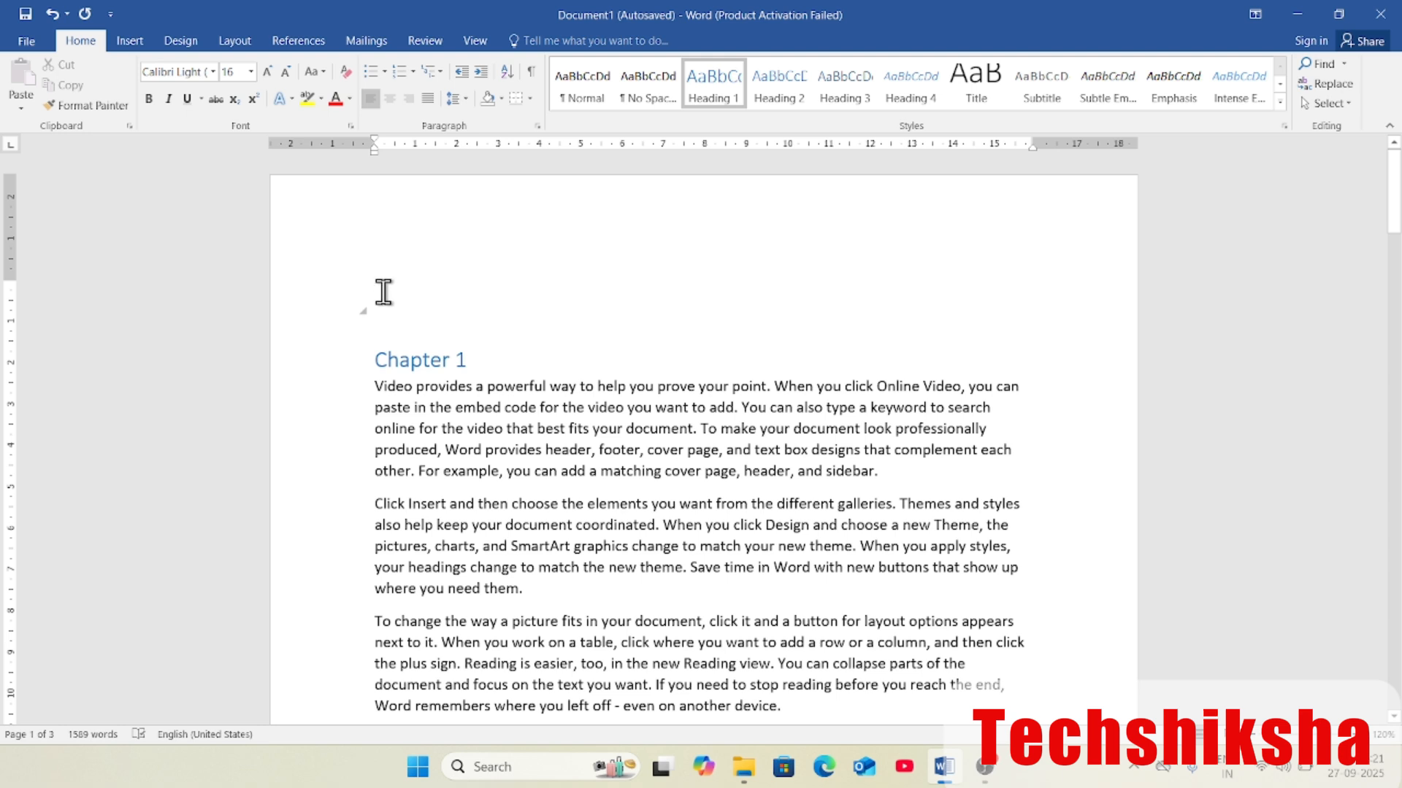
Insert a table of contents in the Automatic Table 2 format on the empty line above "Chapter 1"
left_click(321, 44)
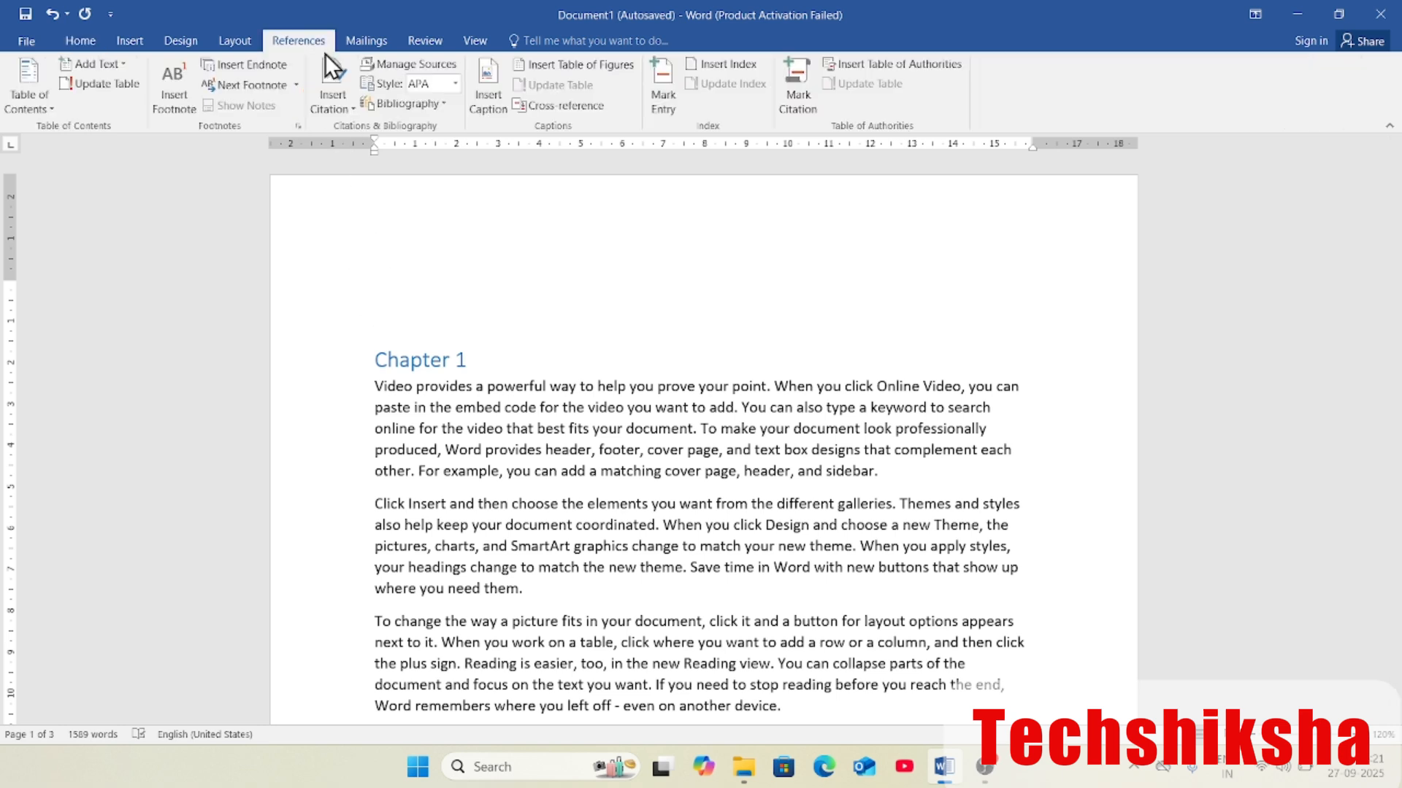
left_click(29, 84)
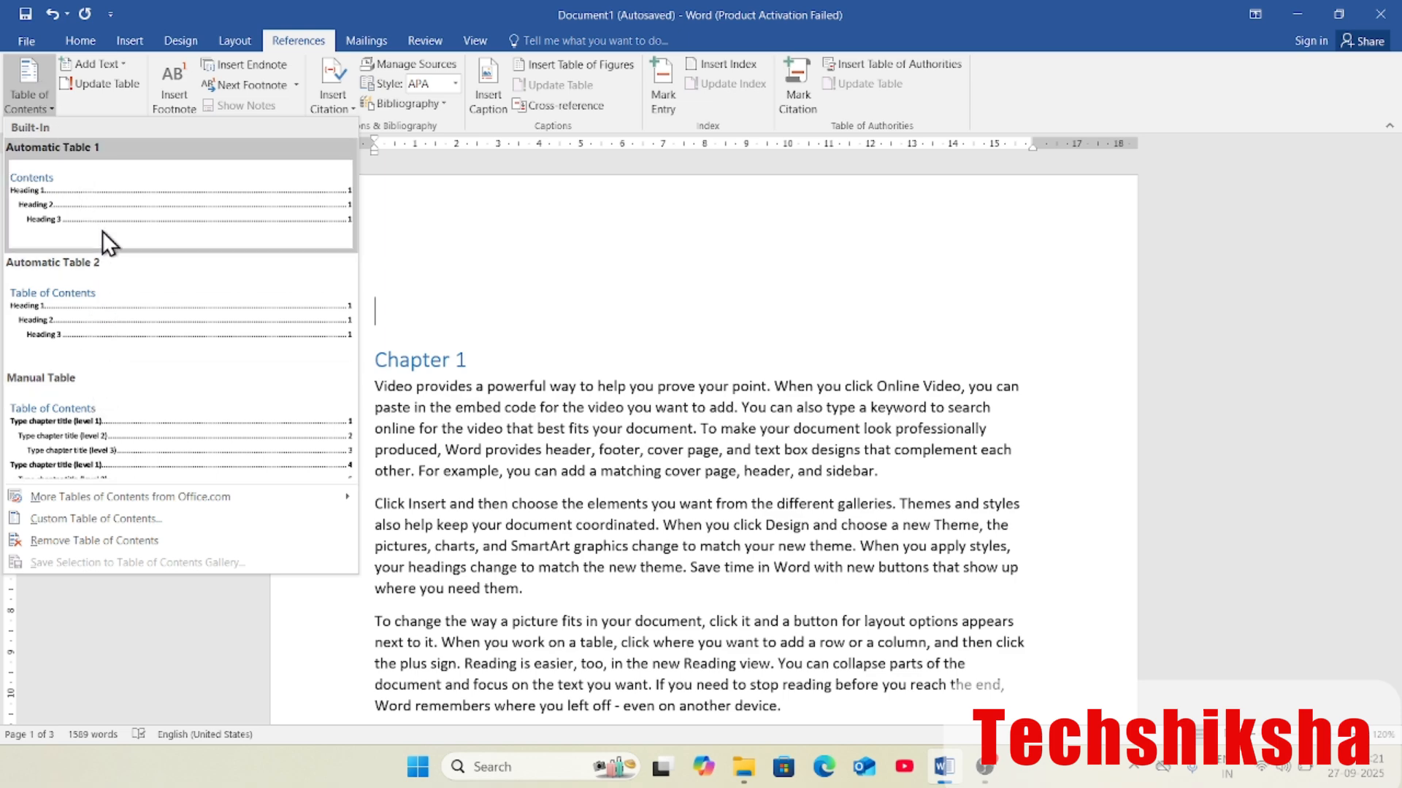
left_click(38, 317)
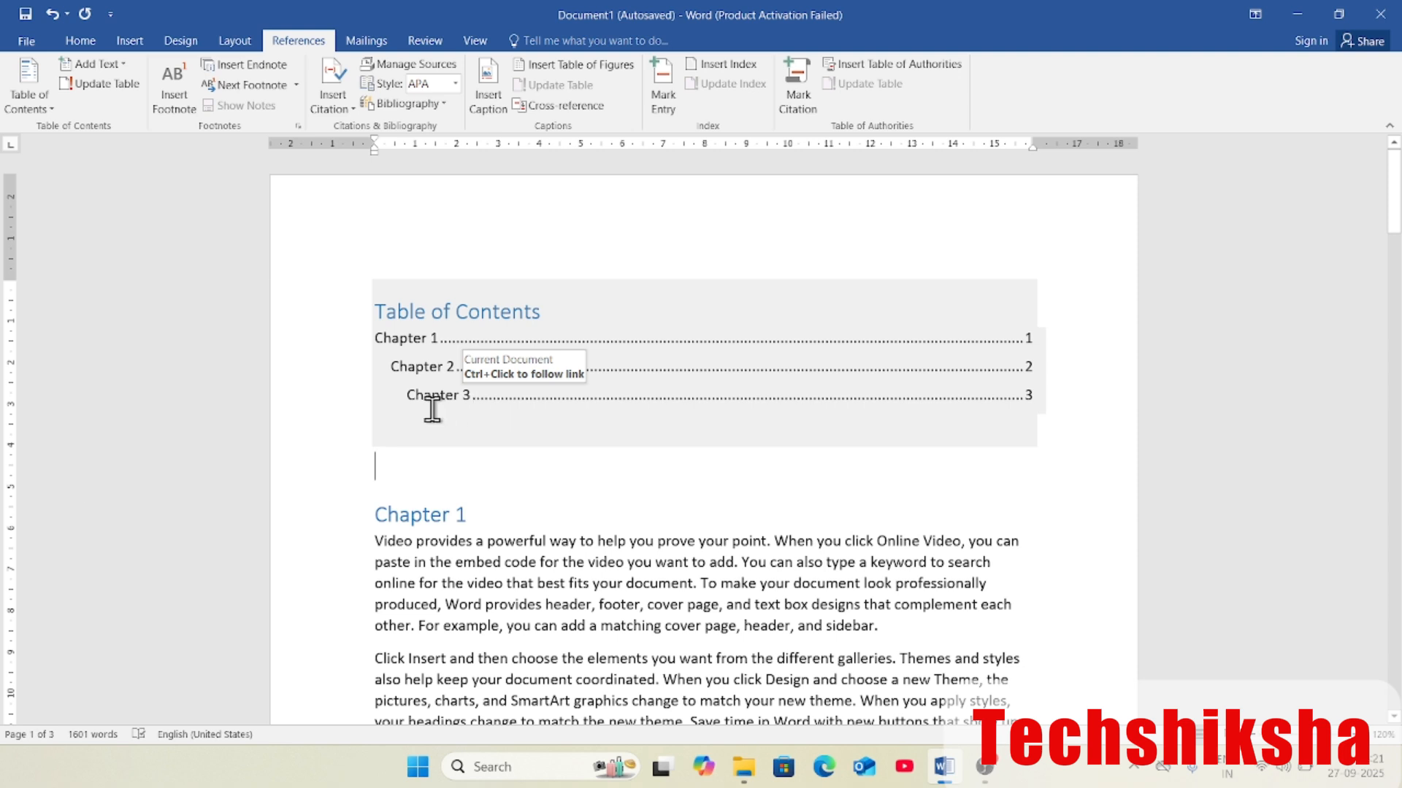
Follow the Chapter 3 link in the table of contents and return to the start of the document
left_click(516, 398, "ctrl")
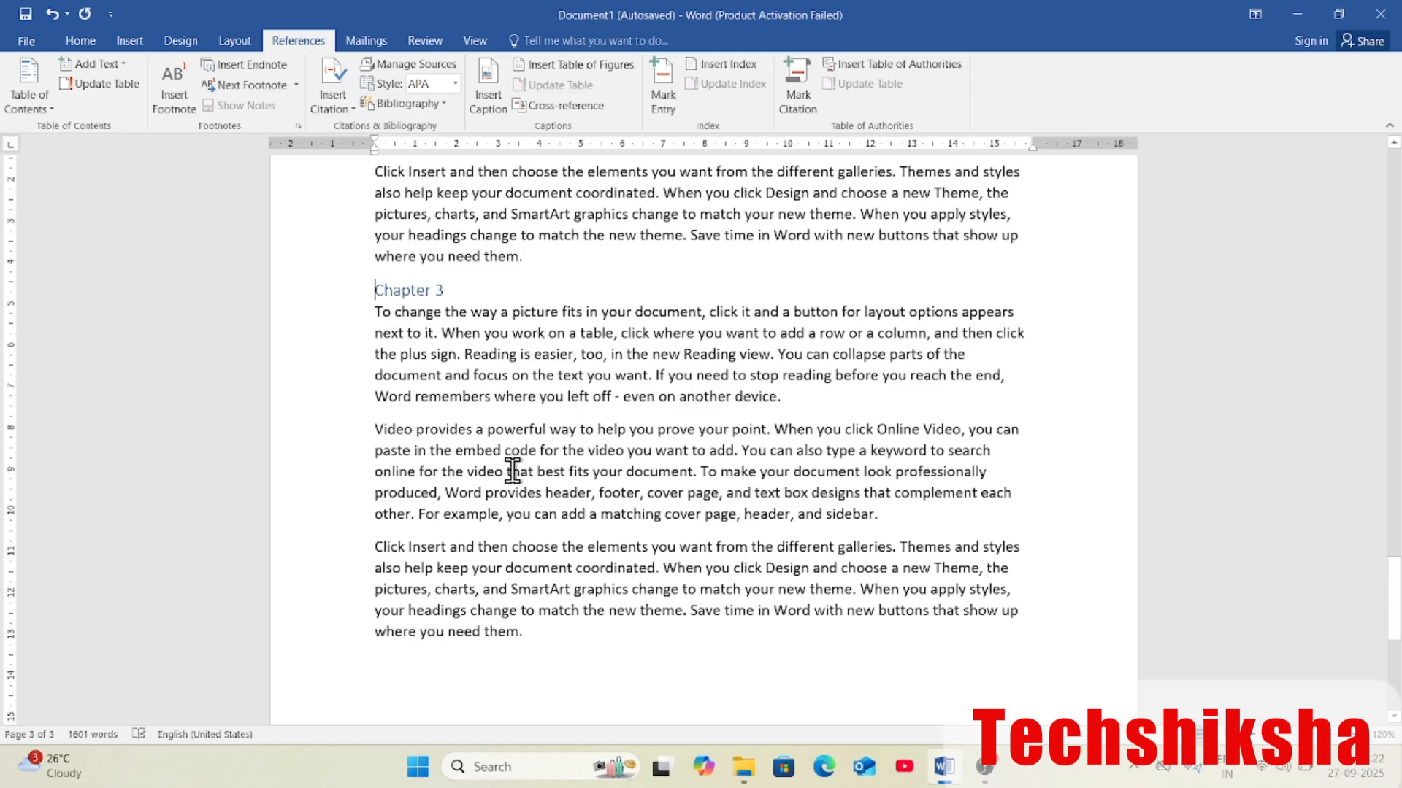
scroll(514, 471, "up", 10)
scroll(513, 471, "up", 15)
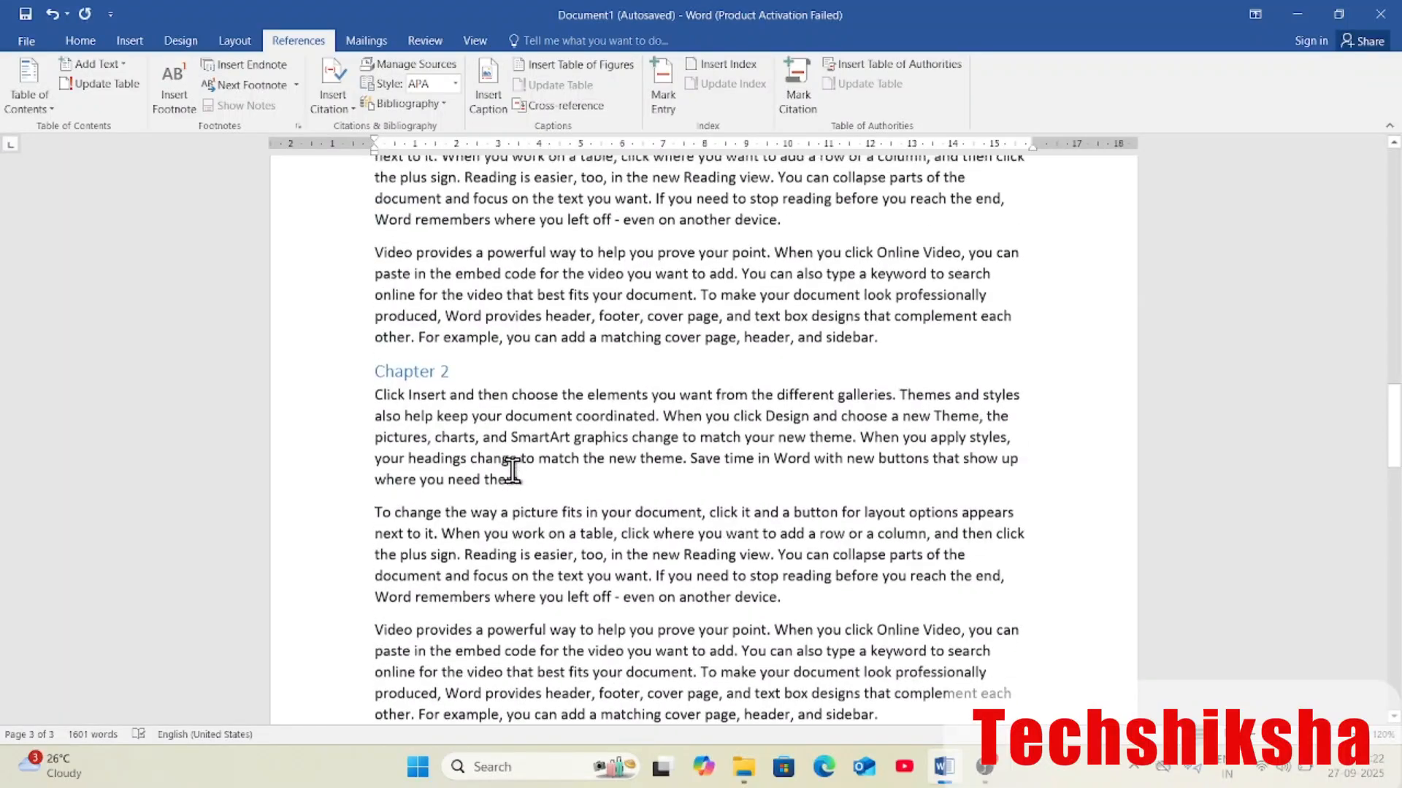
scroll(513, 471, "up", 4)
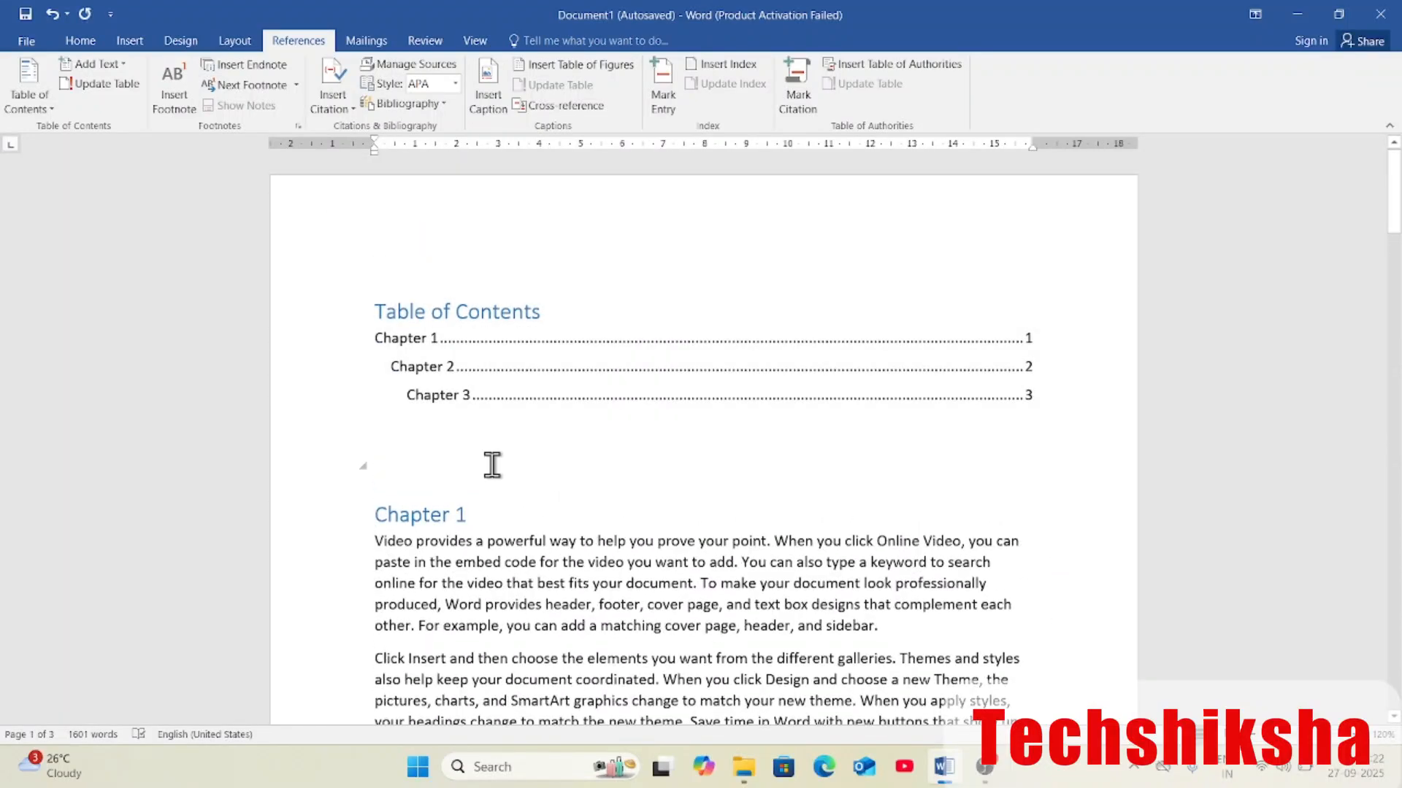
Insert a page break before the "Chapter 1" heading so the chapter starts on a new page
scroll(492, 465, "down", 2)
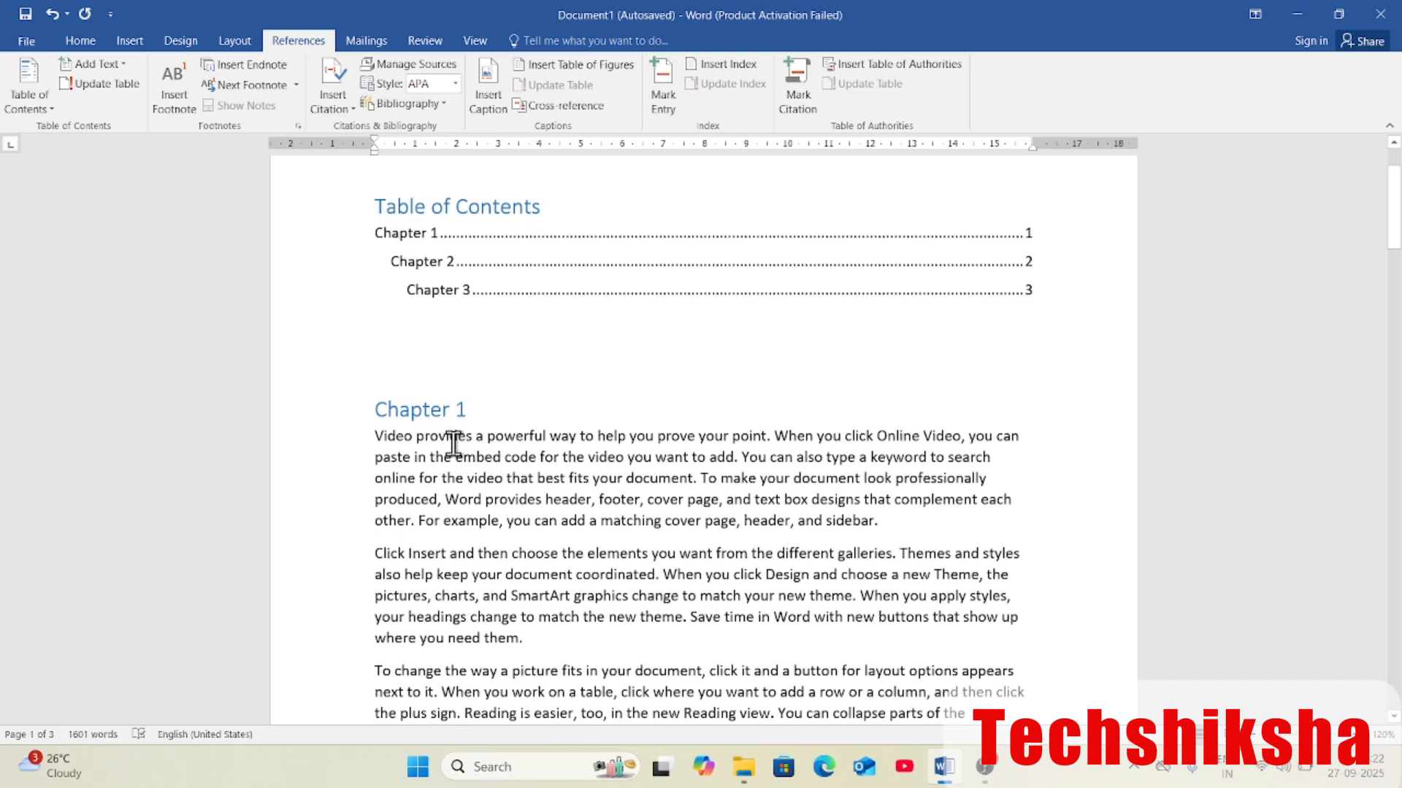
left_click(457, 391)
left_click(429, 382)
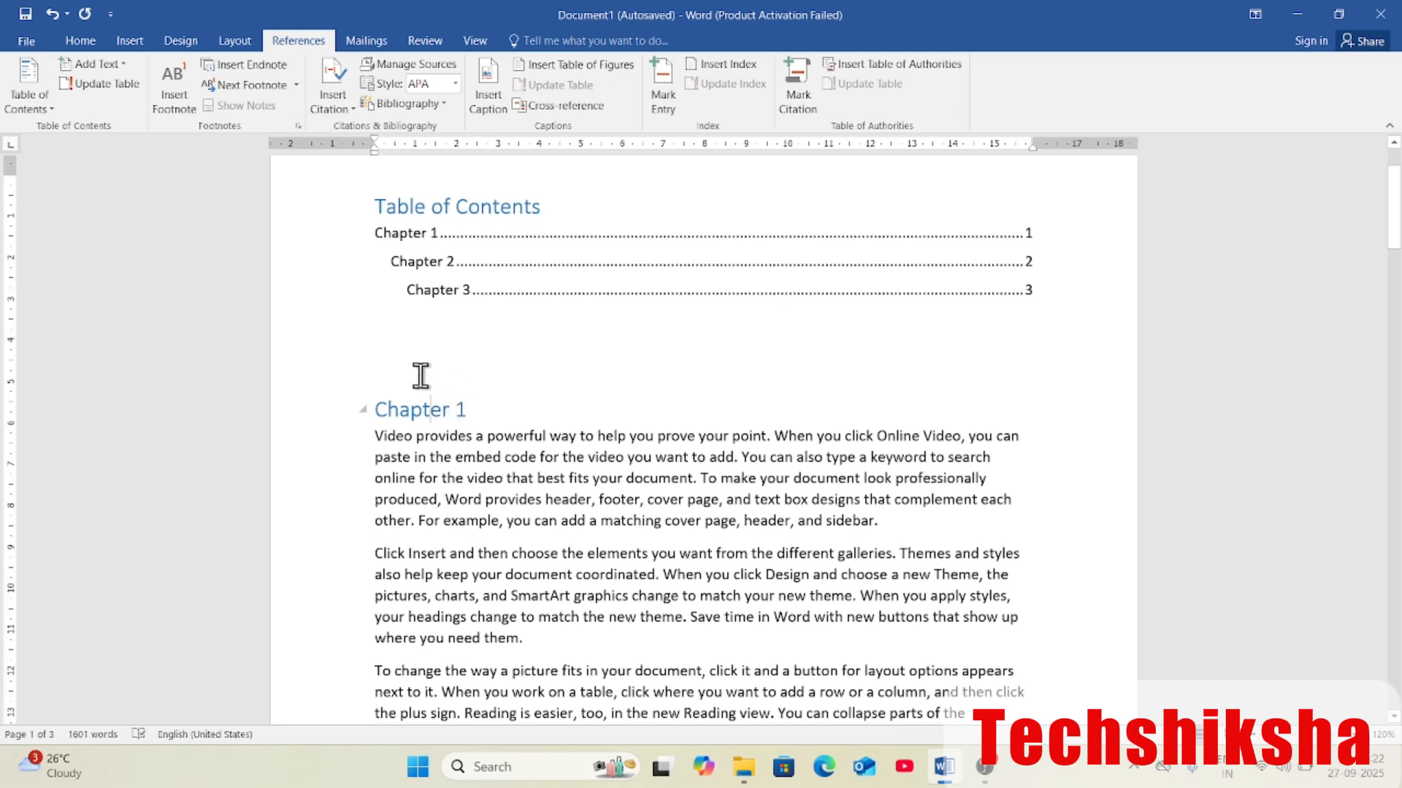
left_click(373, 401)
key("ctrl+Return")
scroll(430, 540, "down", 4)
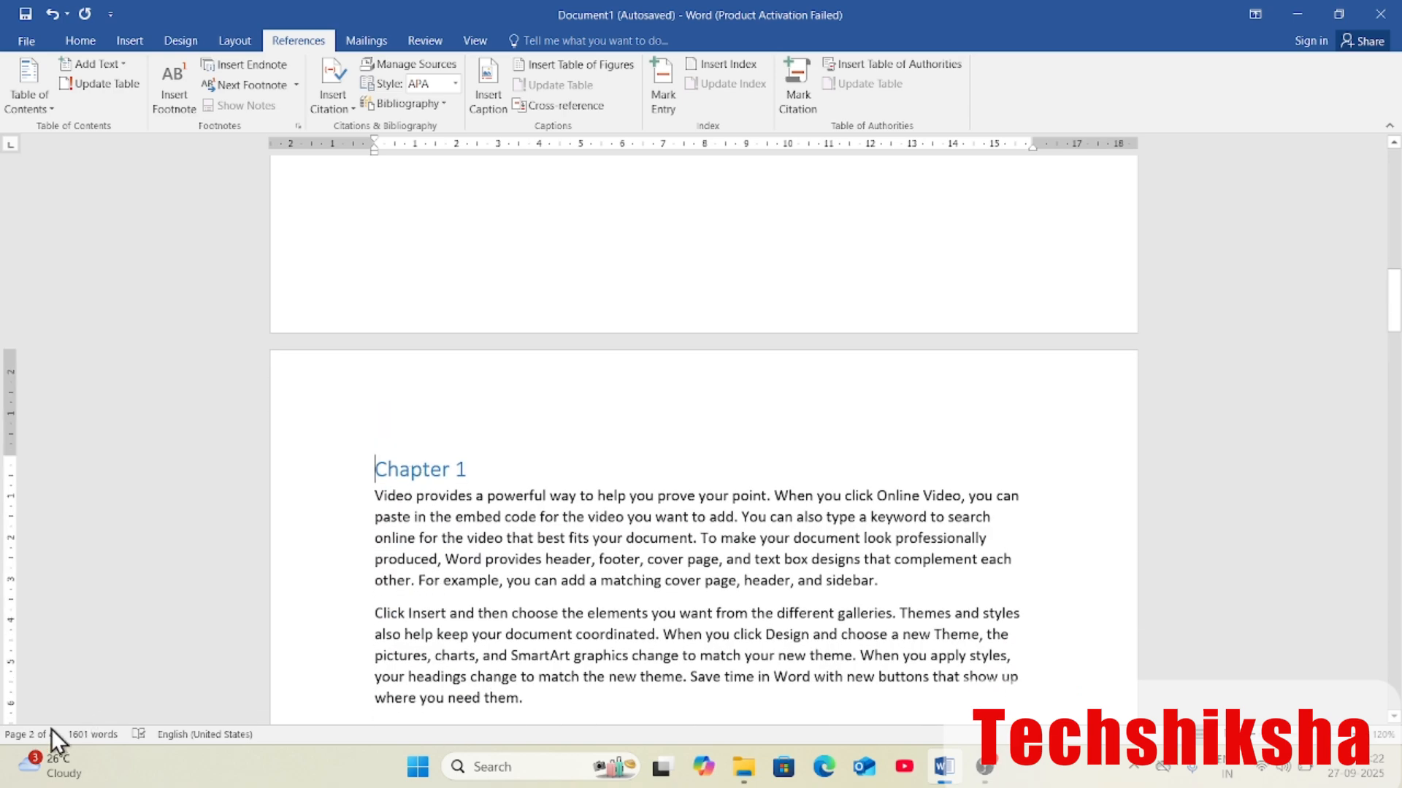
scroll(406, 532, "down", 8)
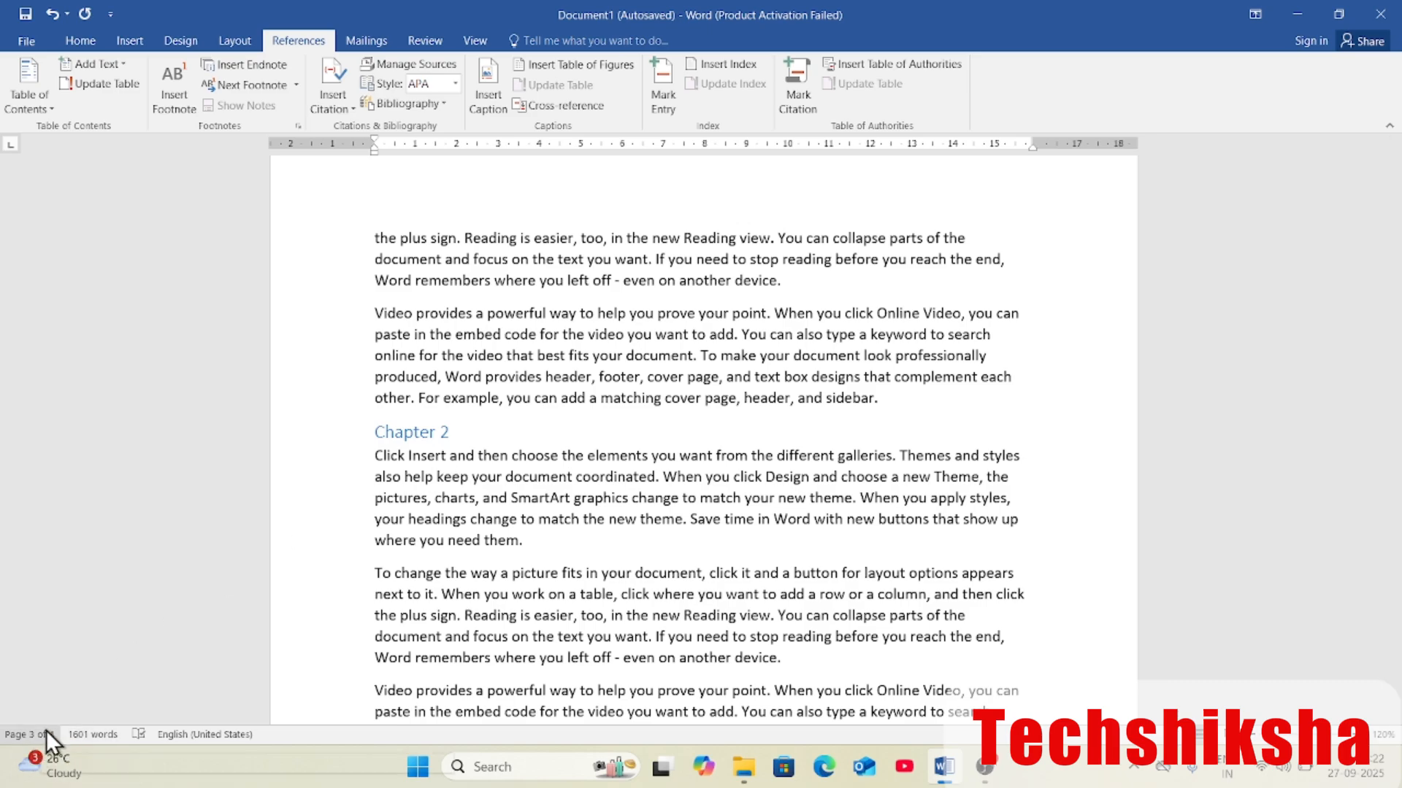
Change the word "Chapter" to "lesson" in the first chapter's heading so that it reads "lesson 1"
scroll(553, 570, "up", 9)
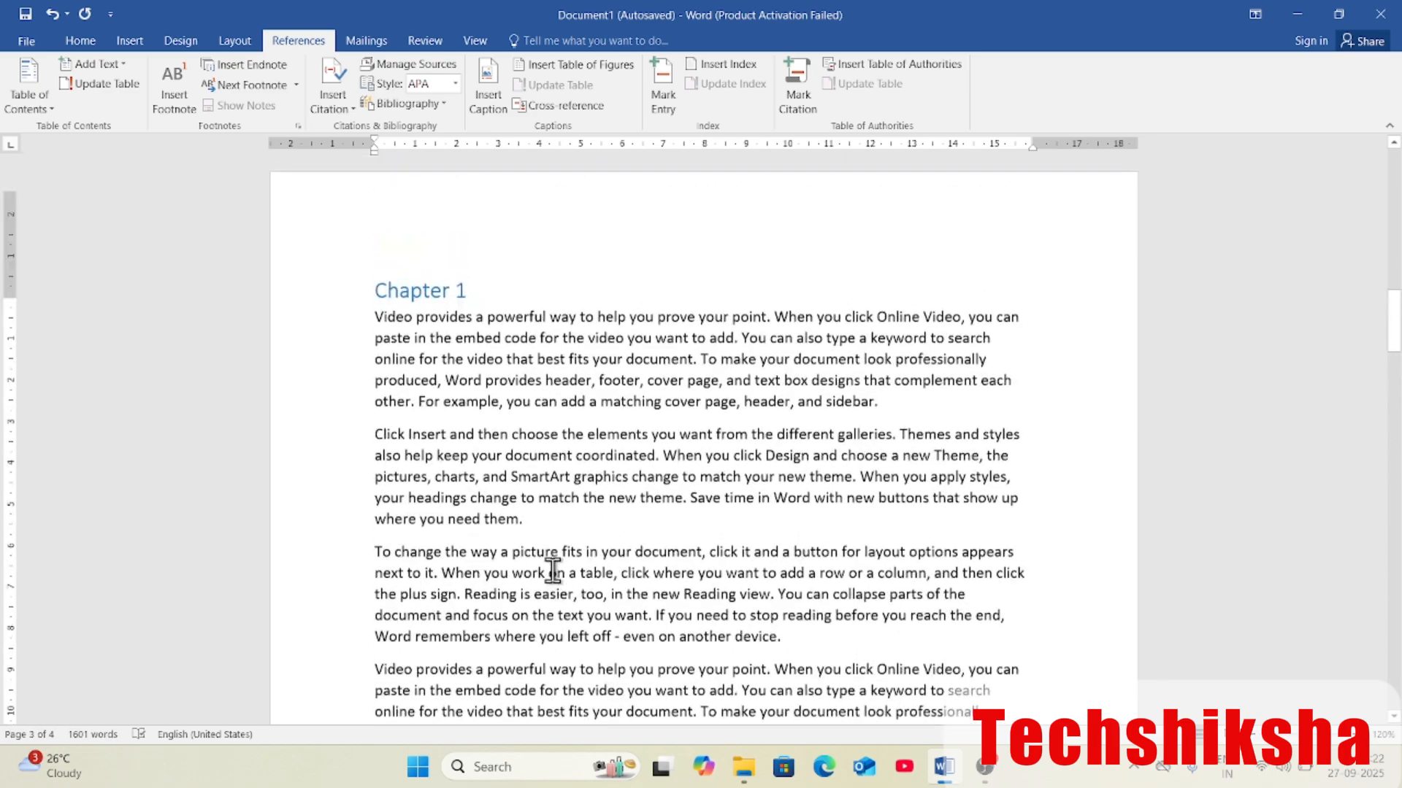
left_click(442, 575)
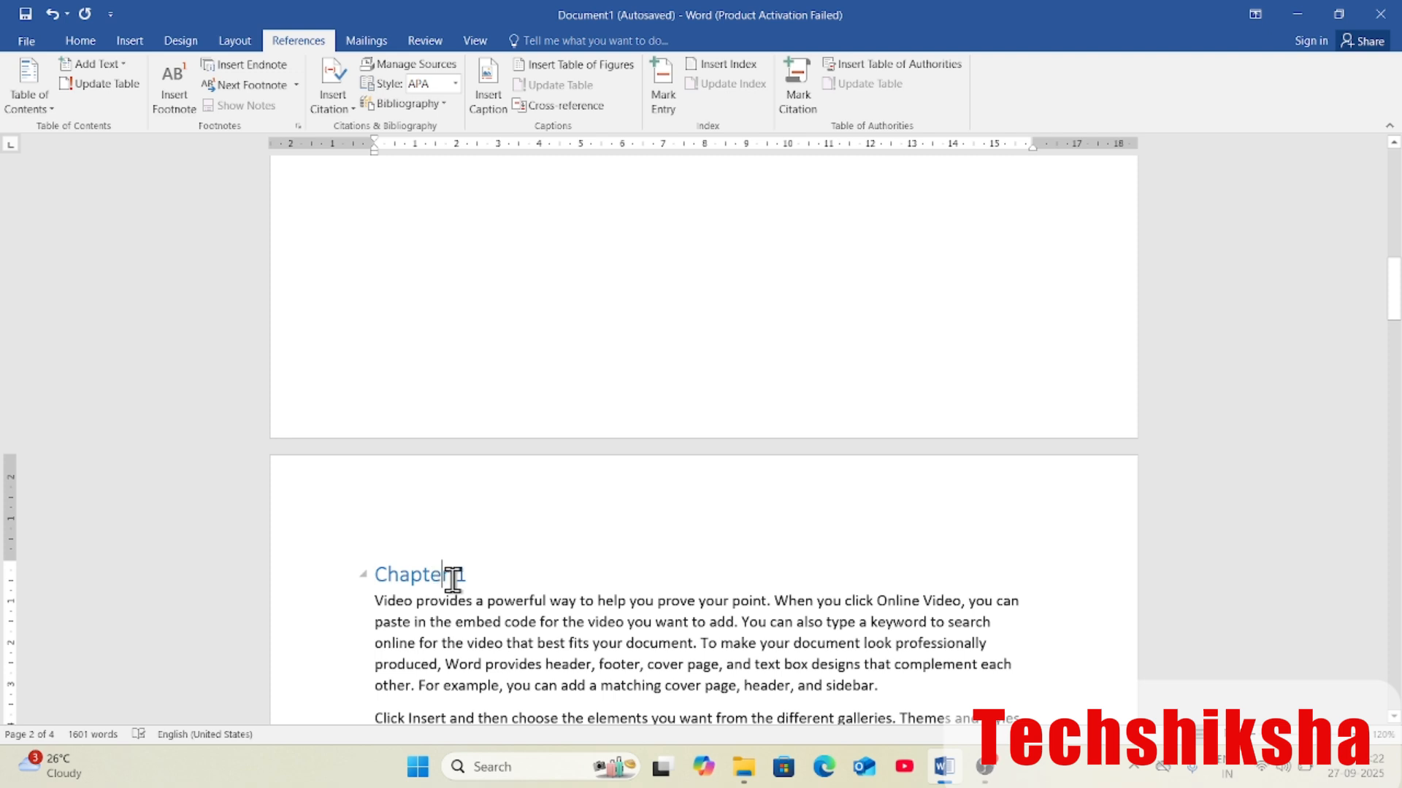
key("Delete")
key("BackSpace")
key("BackSpace")
key("BackSpace")
key("BackSpace")
key("BackSpace")
key("BackSpace")
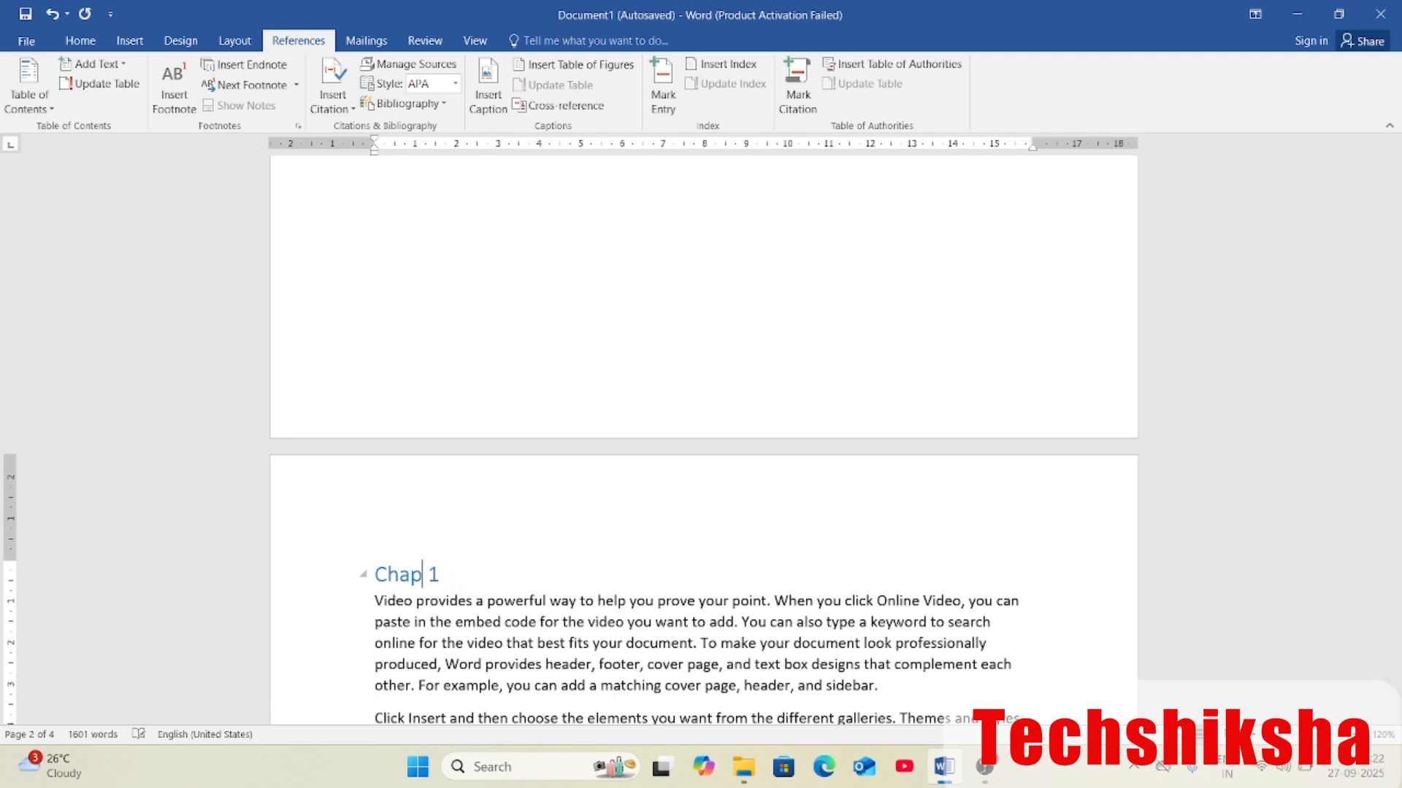
type("lesson")
Update the entire table of contents, including both heading names and page numbers
scroll(714, 567, "up", 10)
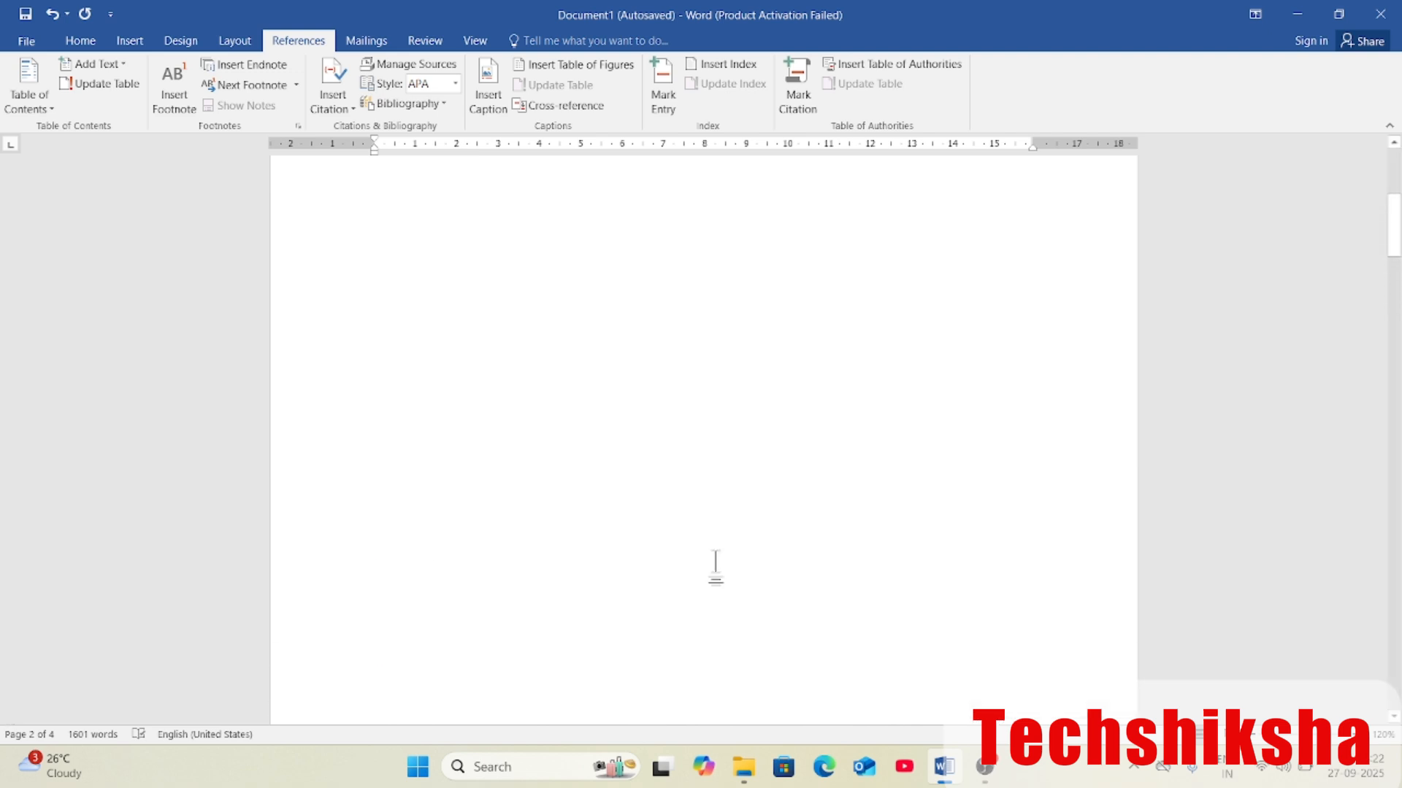
left_click(563, 459)
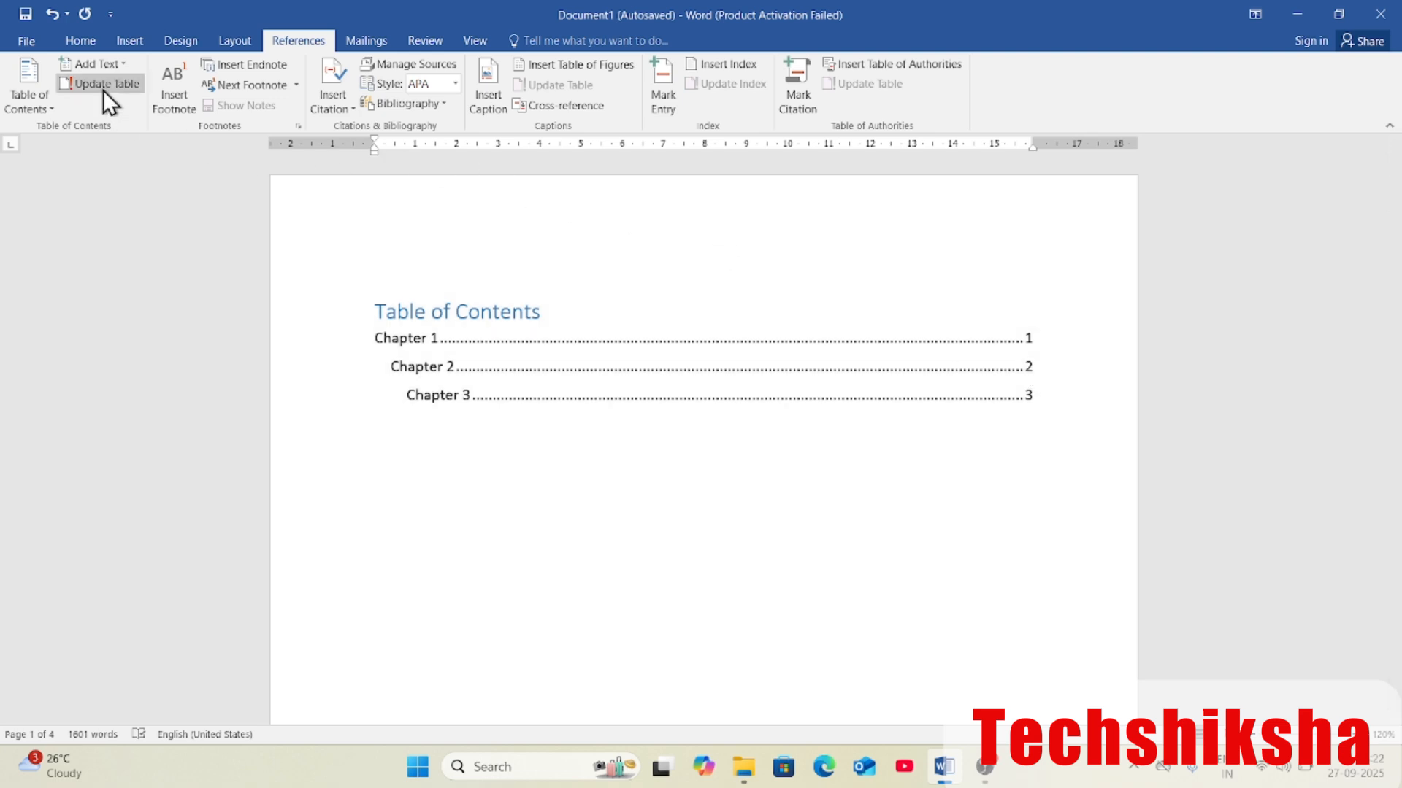
left_click(103, 85)
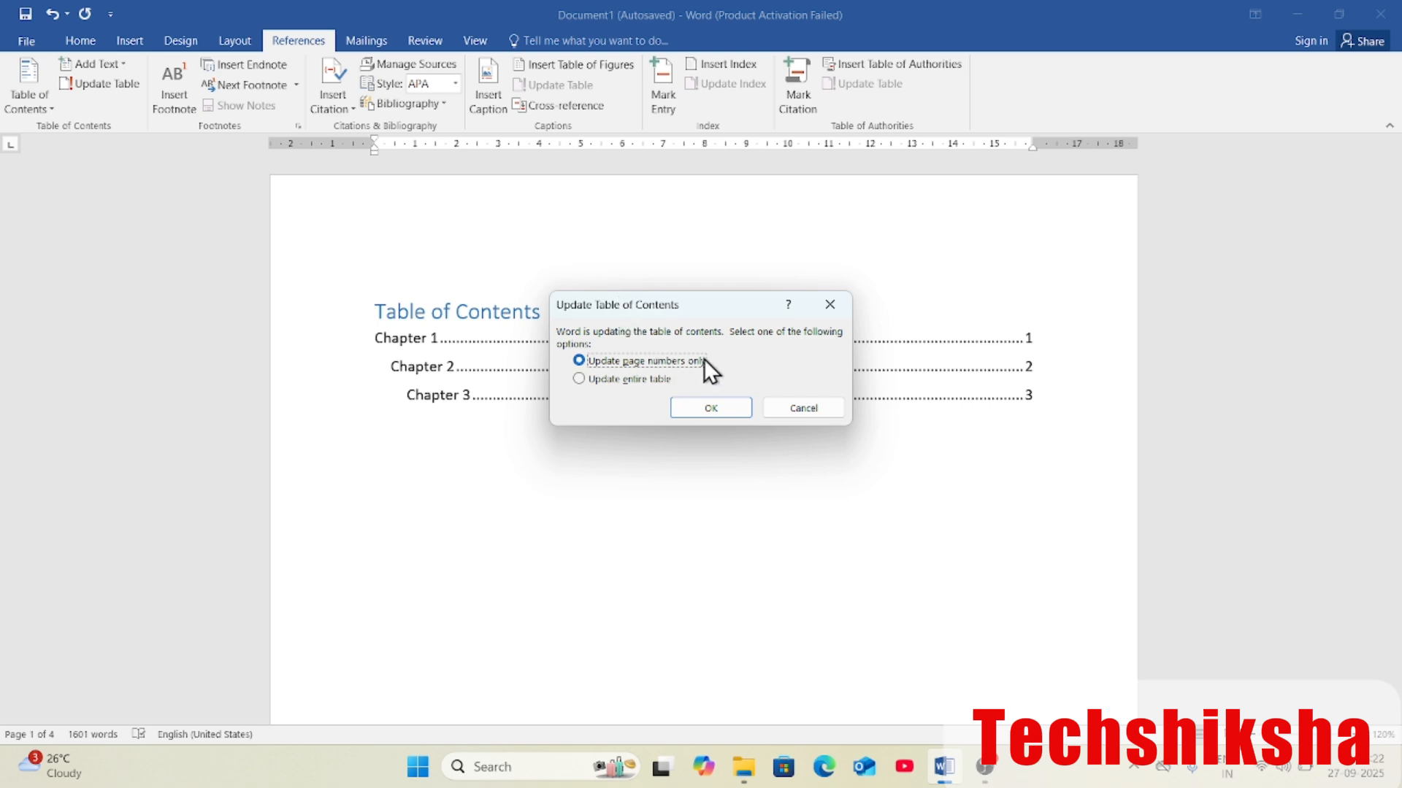
left_click(617, 379)
left_click(741, 409)
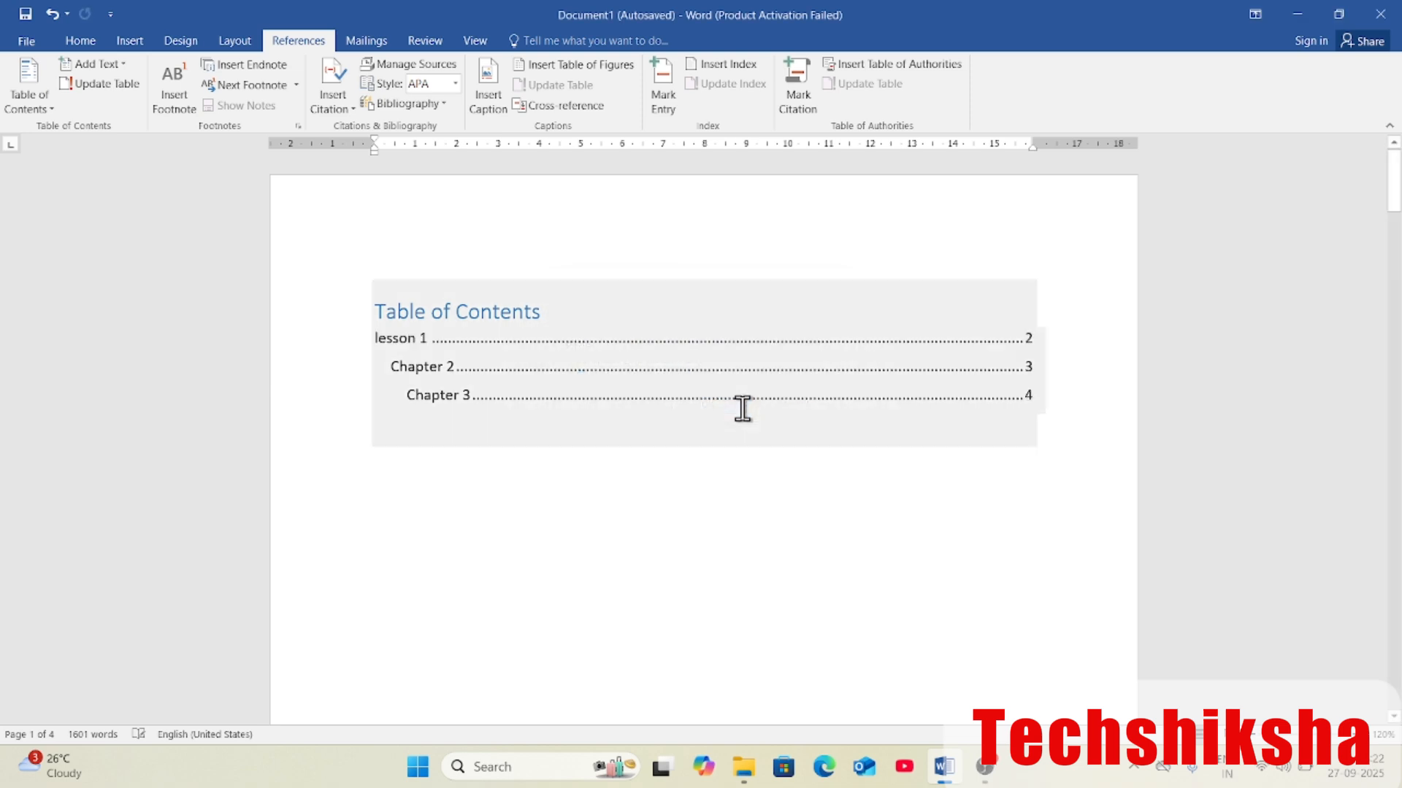
Insert a footnote at the end of the second paragraph under "lesson 1" with the text "time is money"
left_click(369, 358)
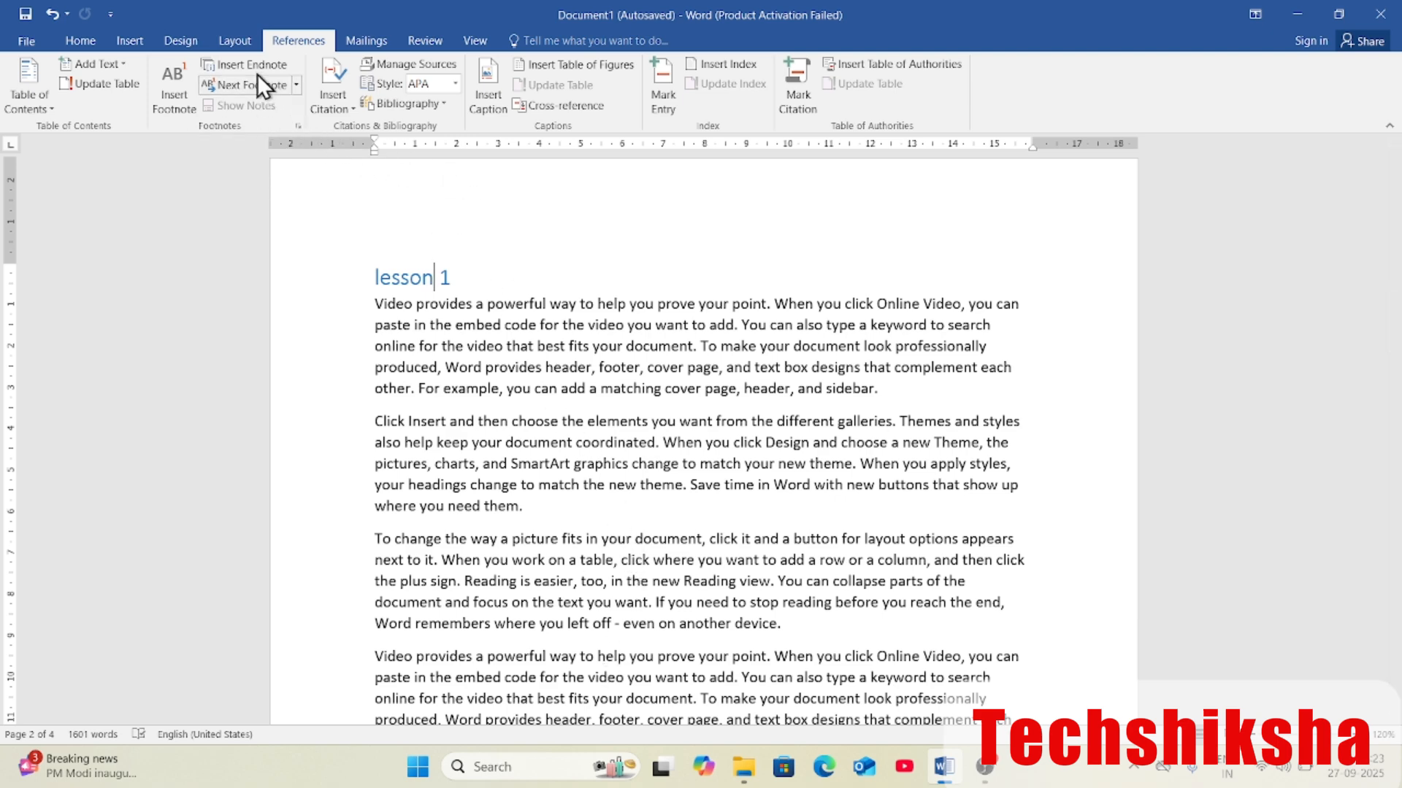
left_click(535, 515)
left_click(187, 86)
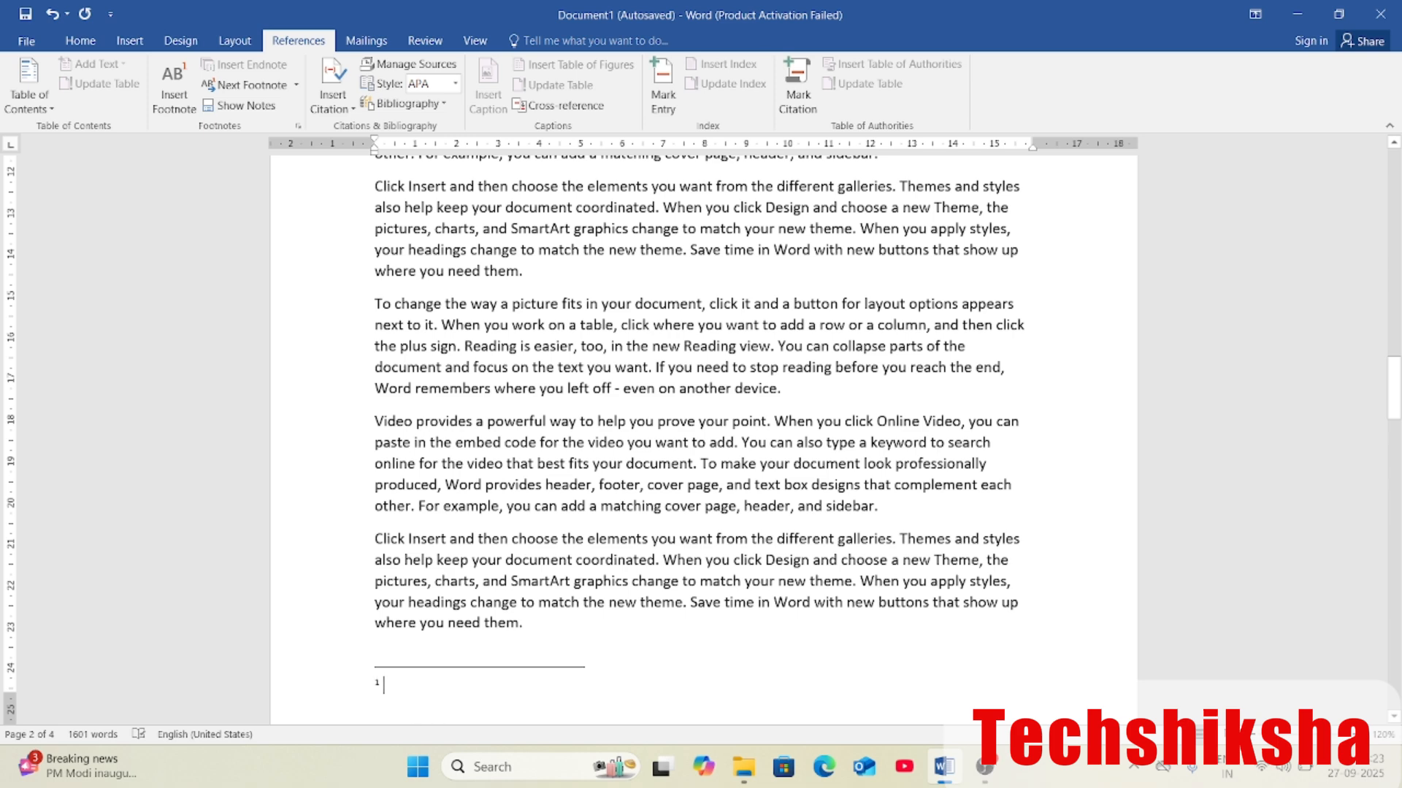
type("tie")
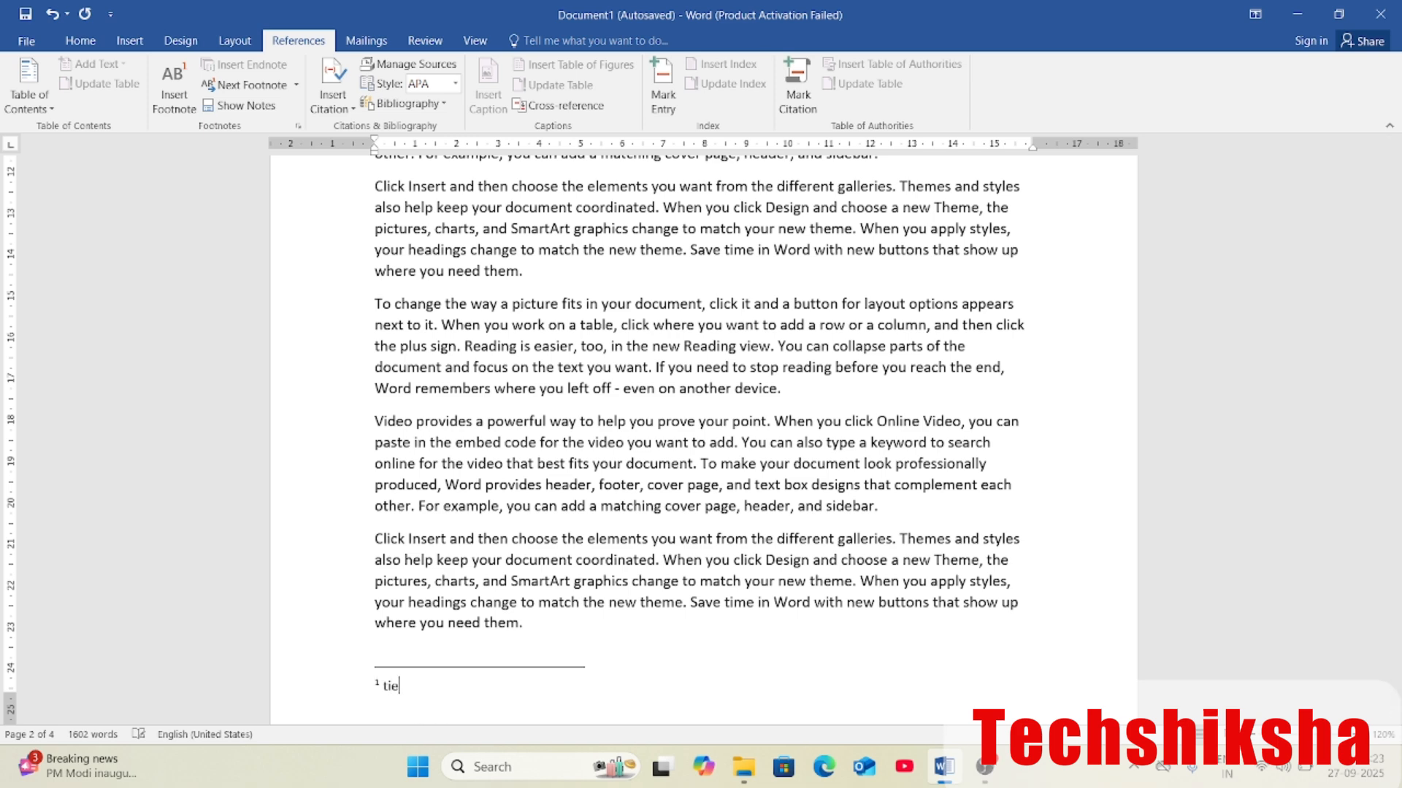
type("me is money")
Add a footnote after the "To change the way a picture fits" paragraph at the start of page 3, reading "Jai hind"
scroll(438, 694, "down", 10)
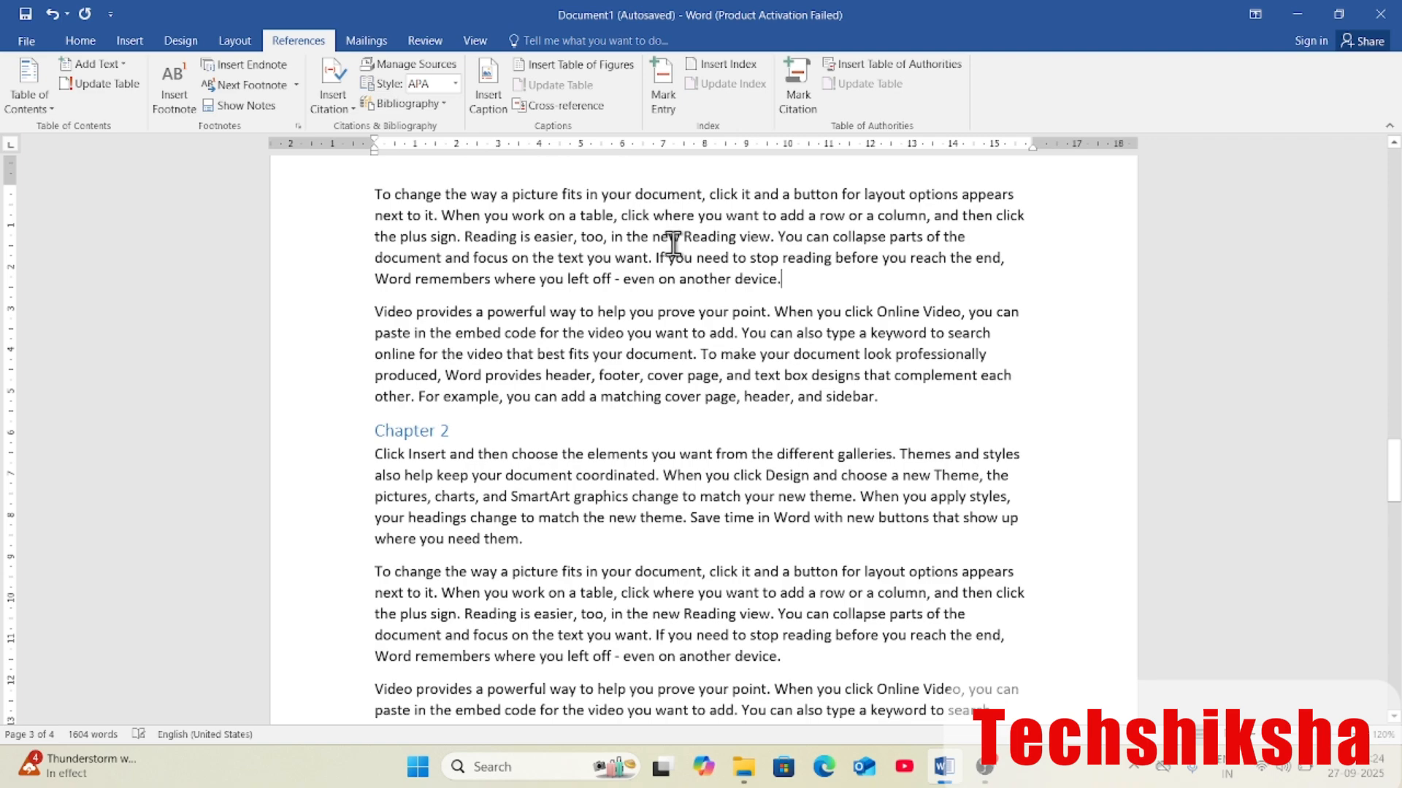
left_click(179, 95)
scroll(416, 672, "down", 1)
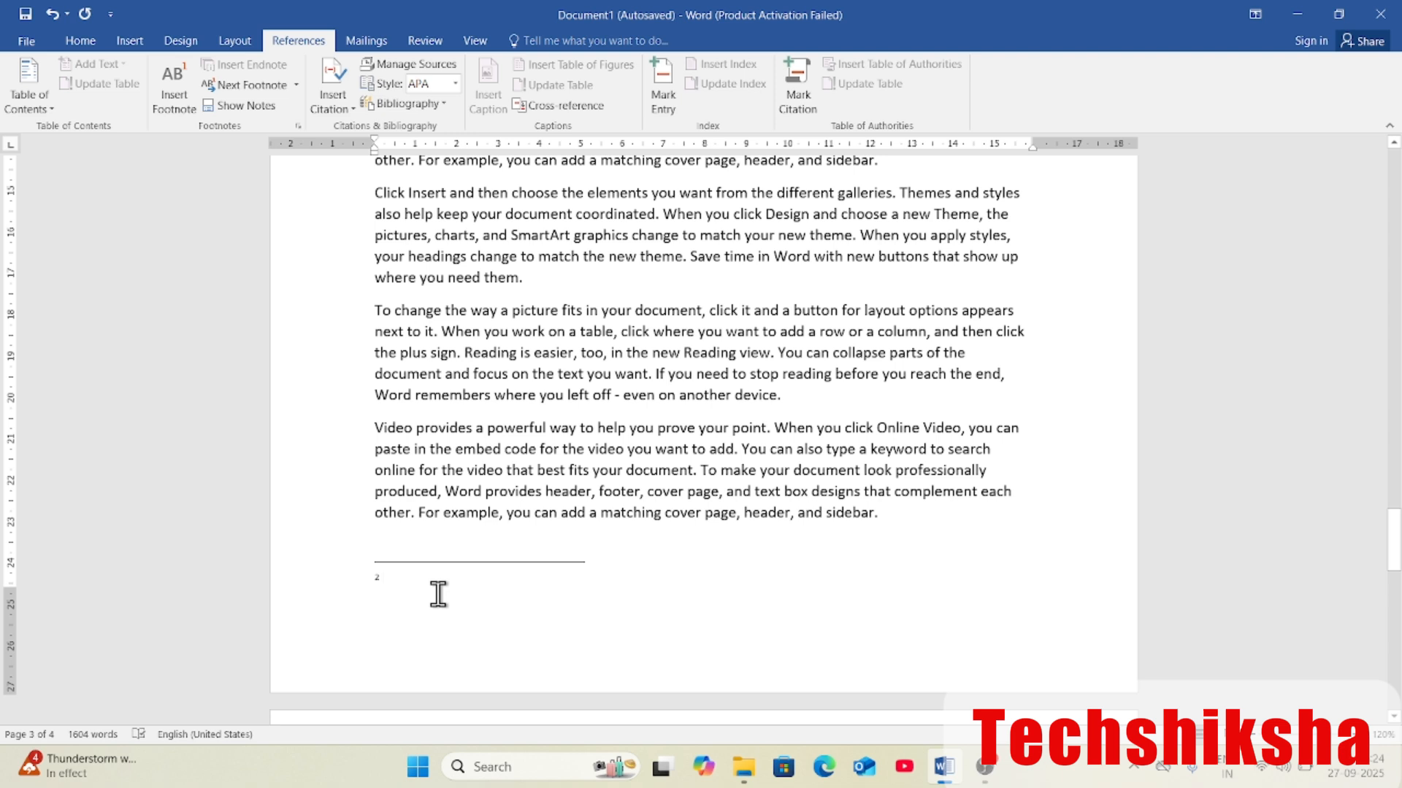
type("Jai hindi")
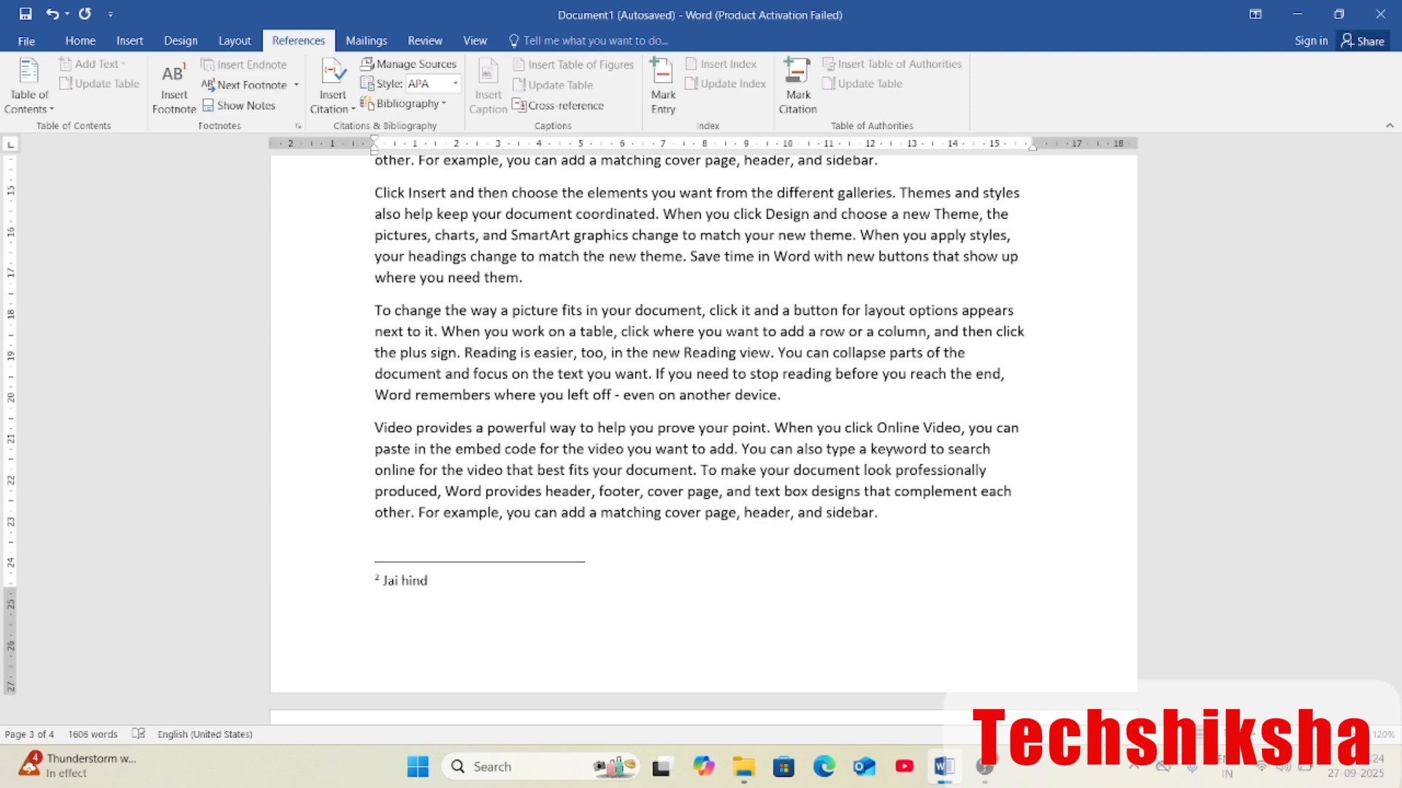
Insert an endnote at the end of the second paragraph under the "Chapter 2" heading
scroll(492, 507, "down", 3)
scroll(492, 506, "up", 8)
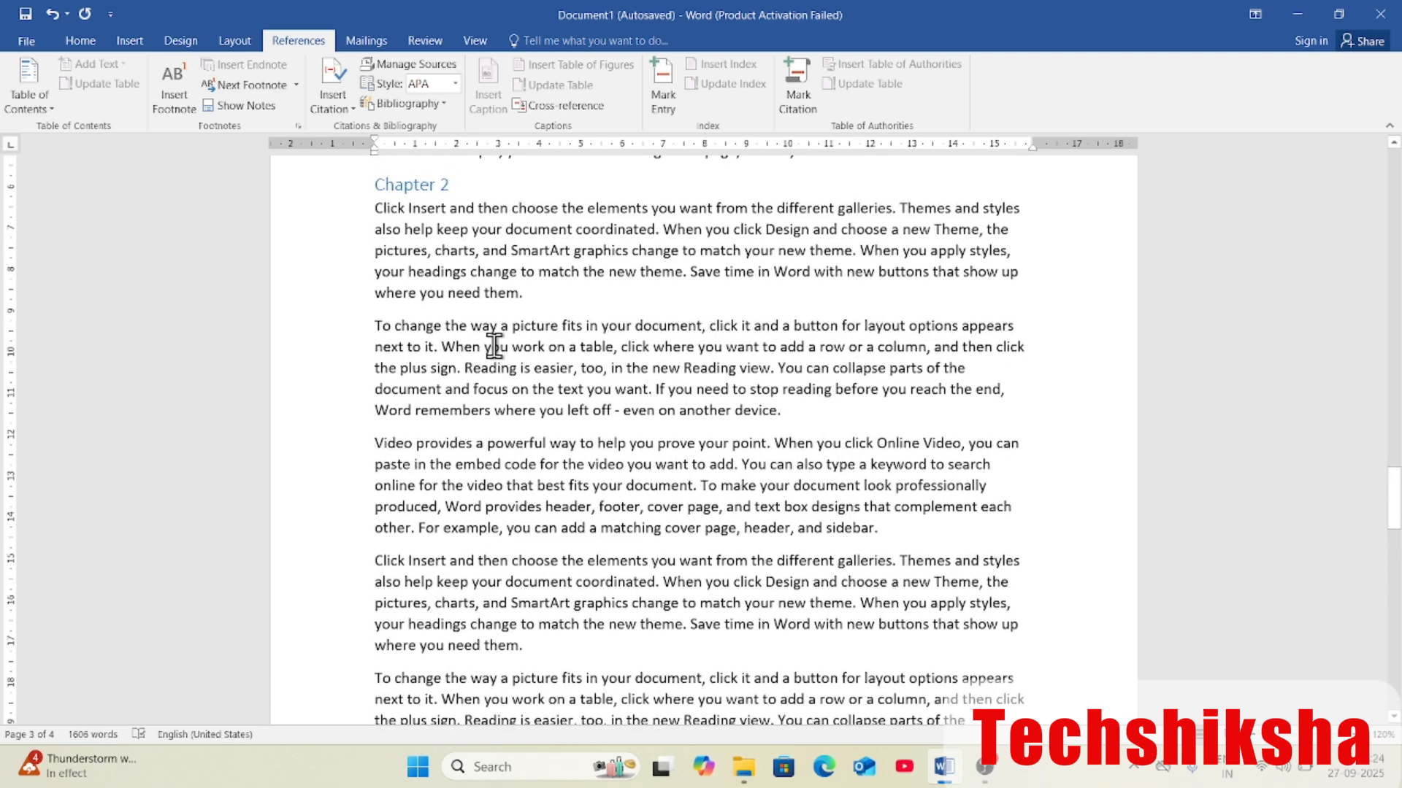
scroll(517, 463, "down", 10)
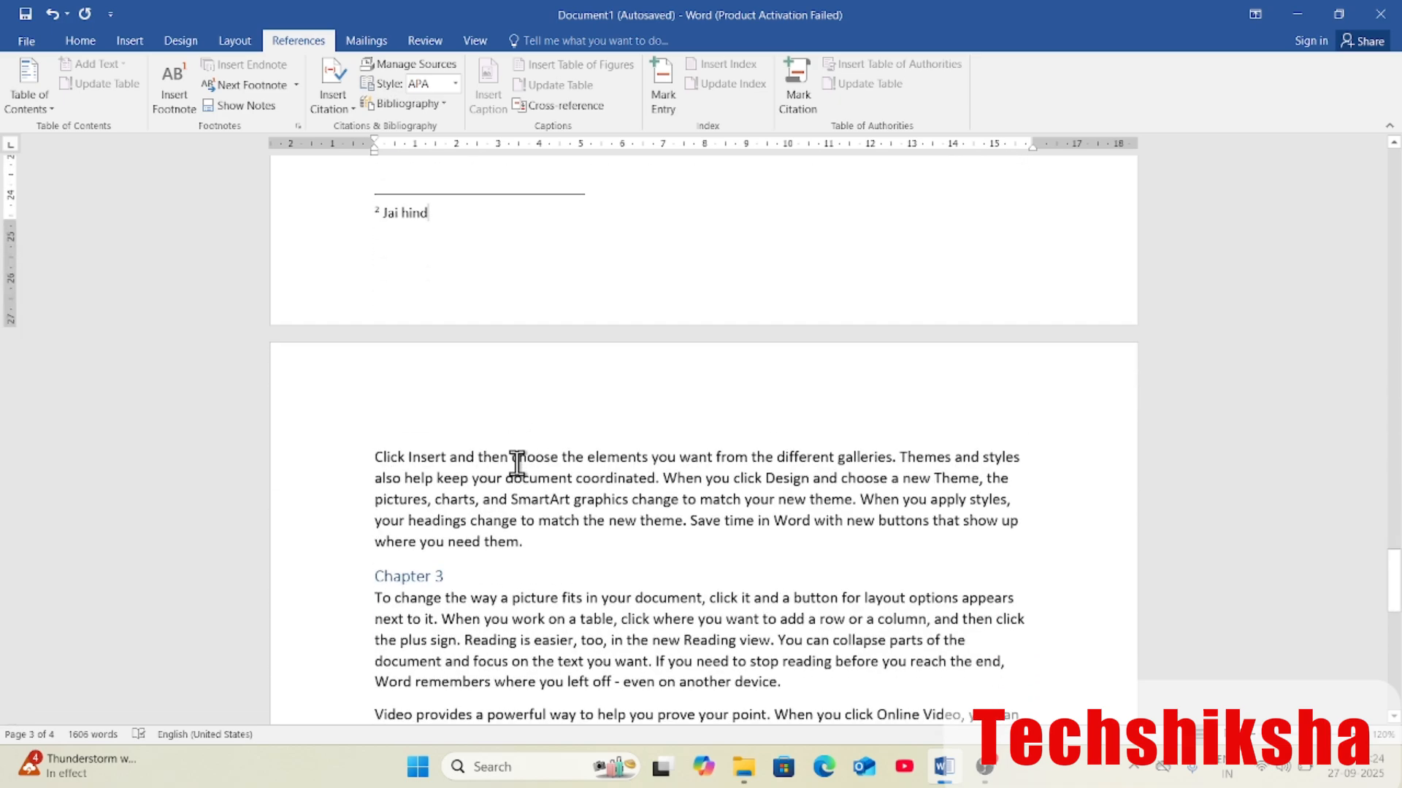
scroll(516, 463, "down", 3)
scroll(517, 463, "up", 10)
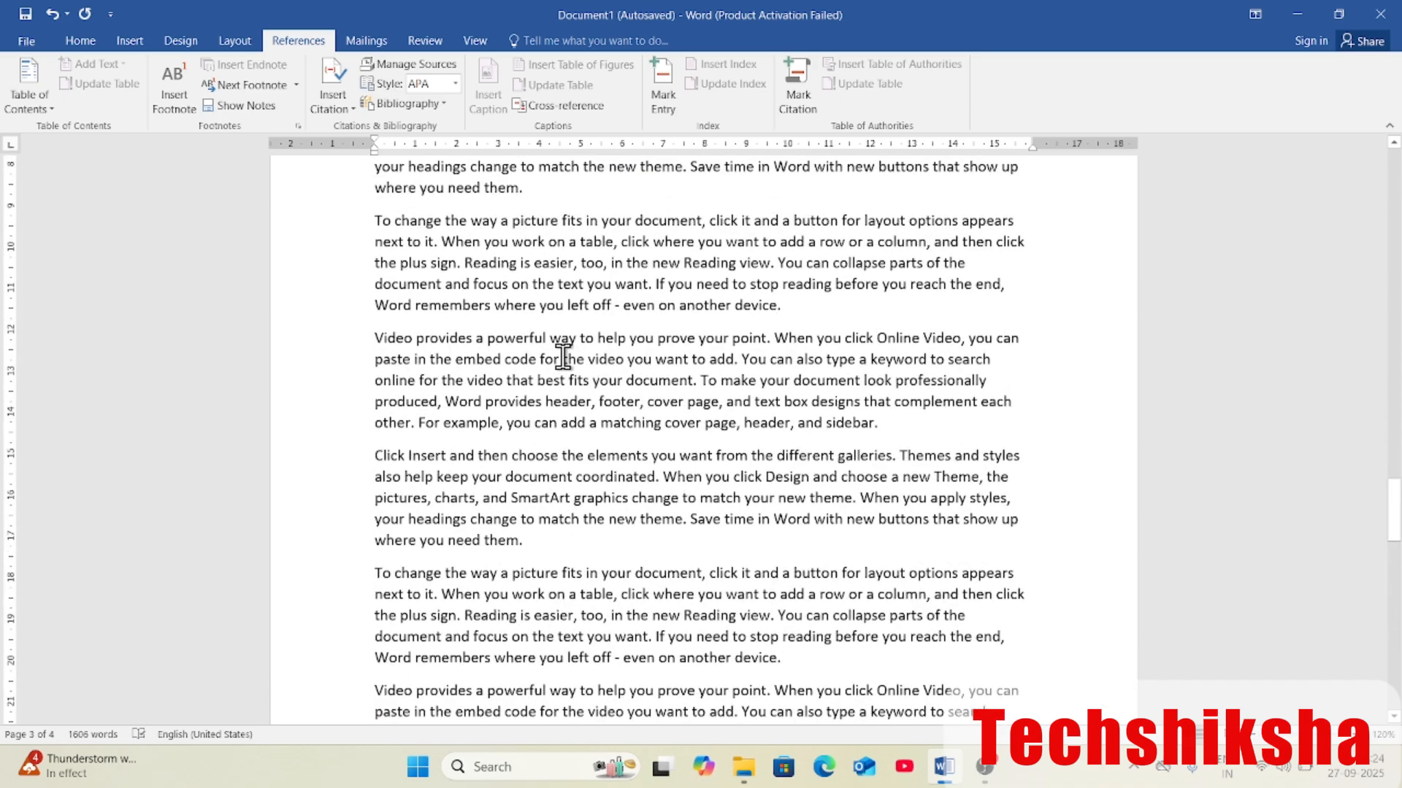
left_click(803, 311)
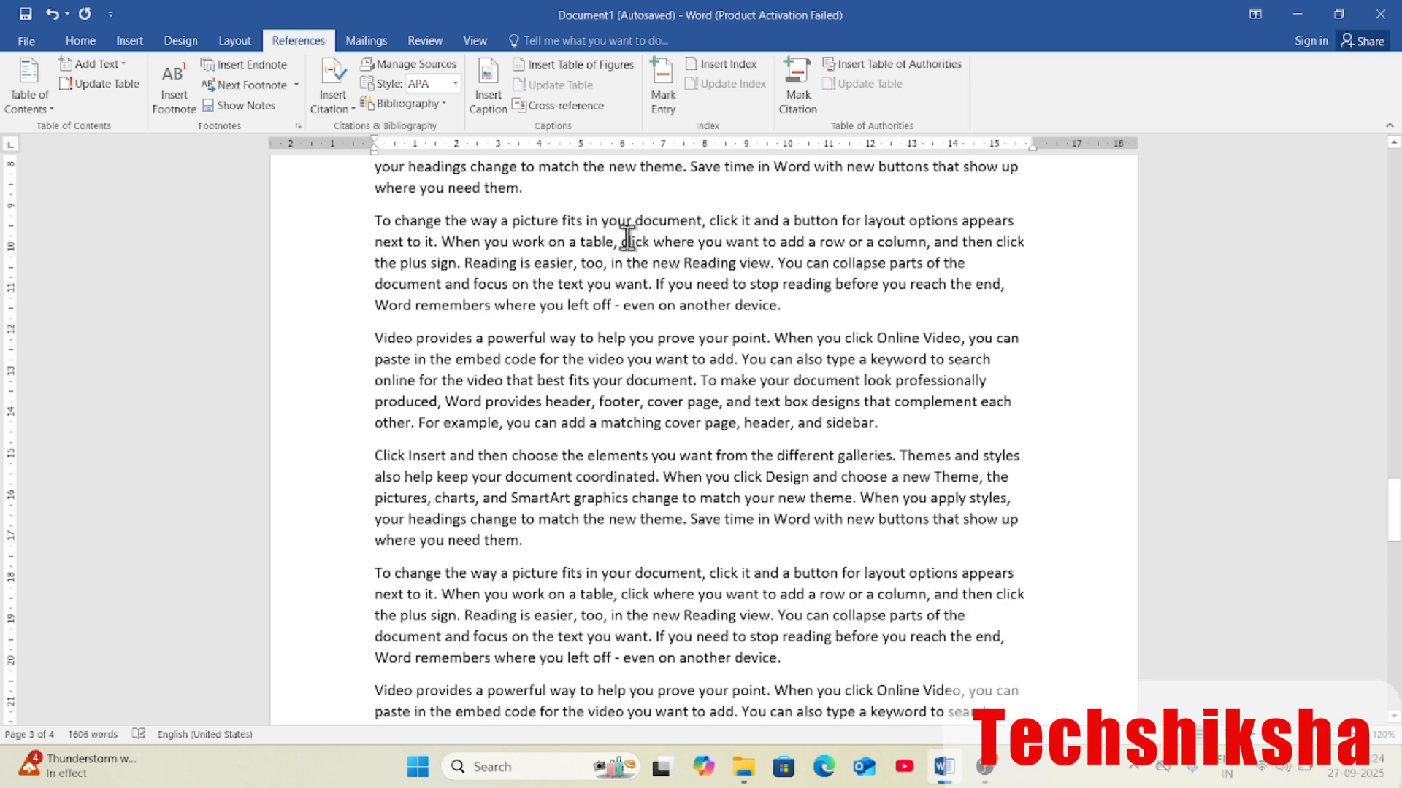
left_click(261, 64)
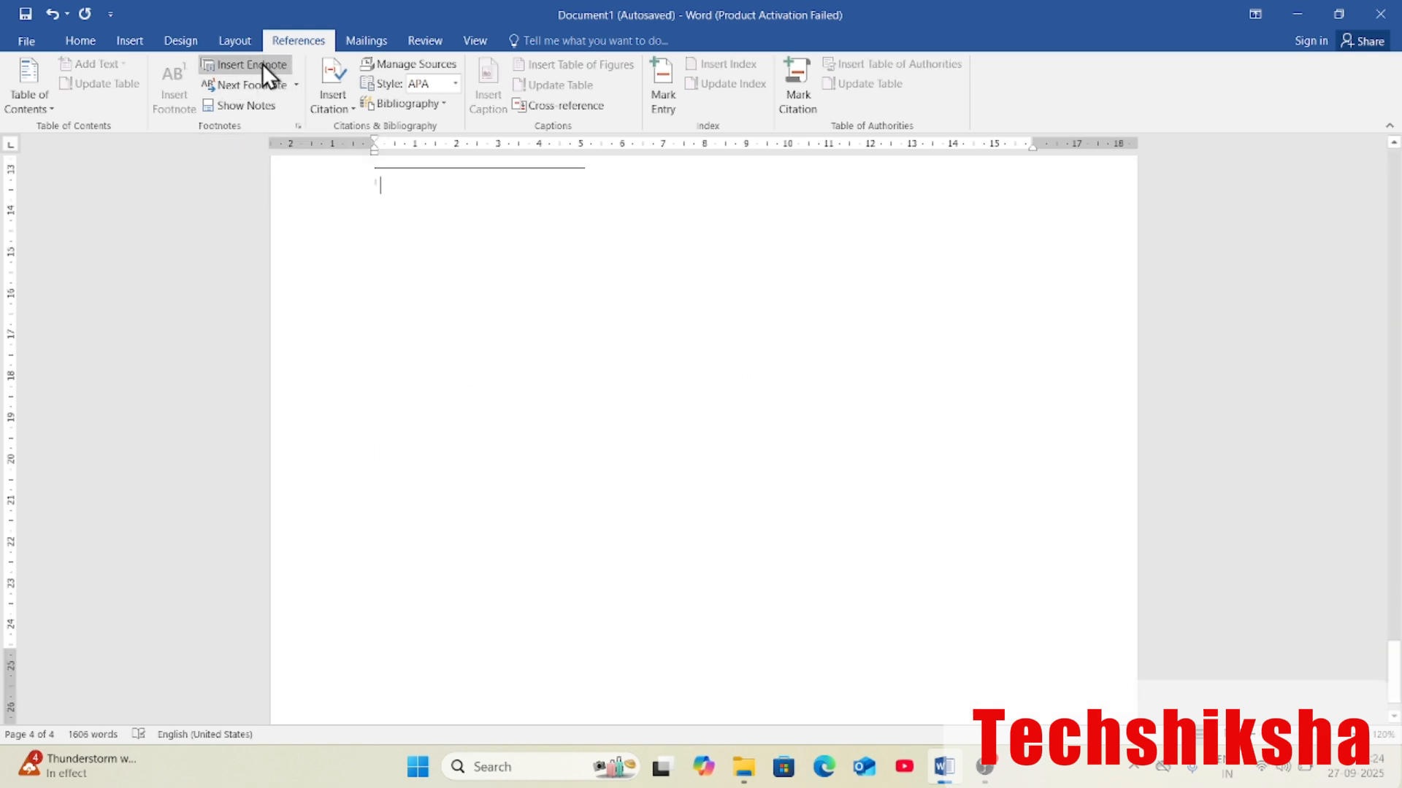
Enter "The end" as the text of the new endnote at the end of the document
scroll(519, 366, "up", 4)
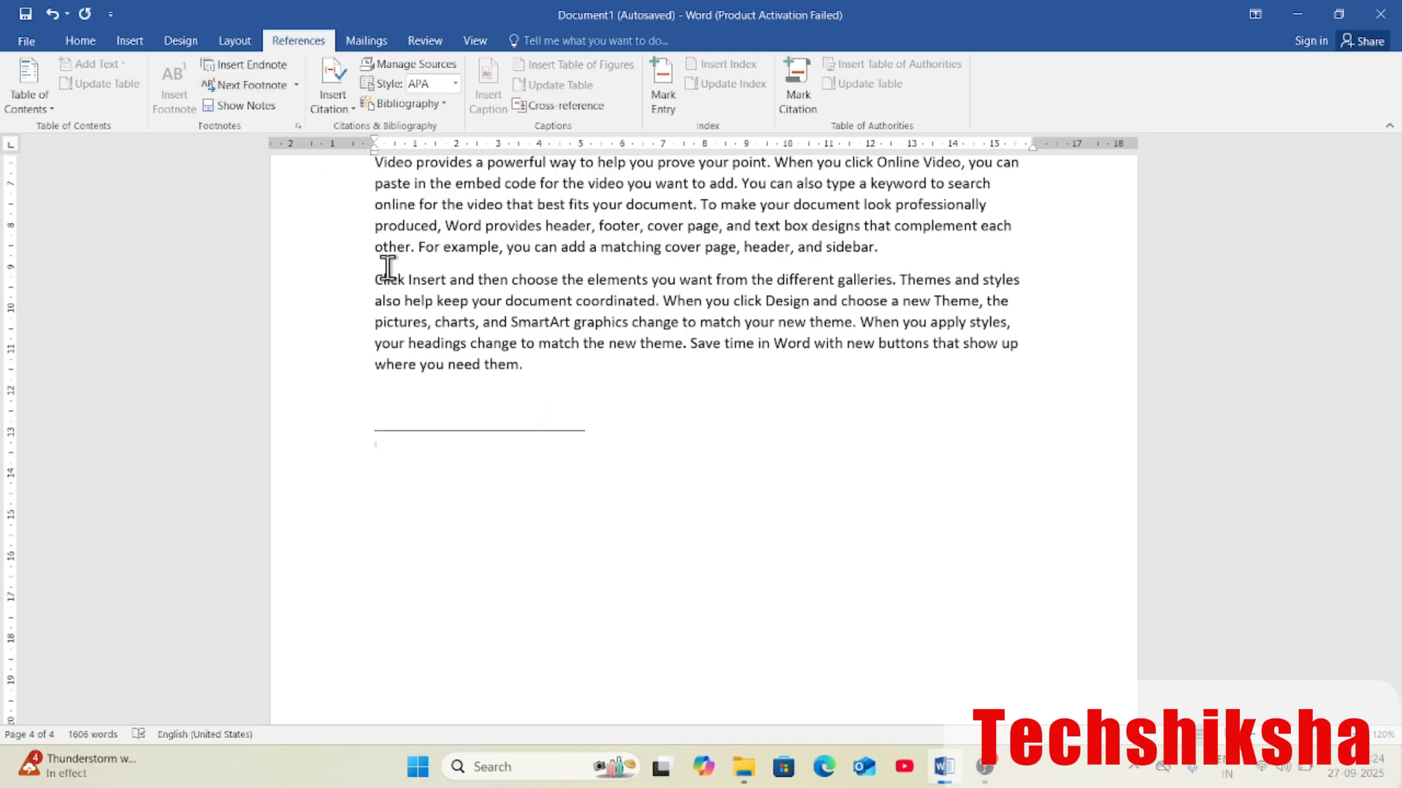
scroll(551, 533, "up", 5)
scroll(540, 483, "down", 3)
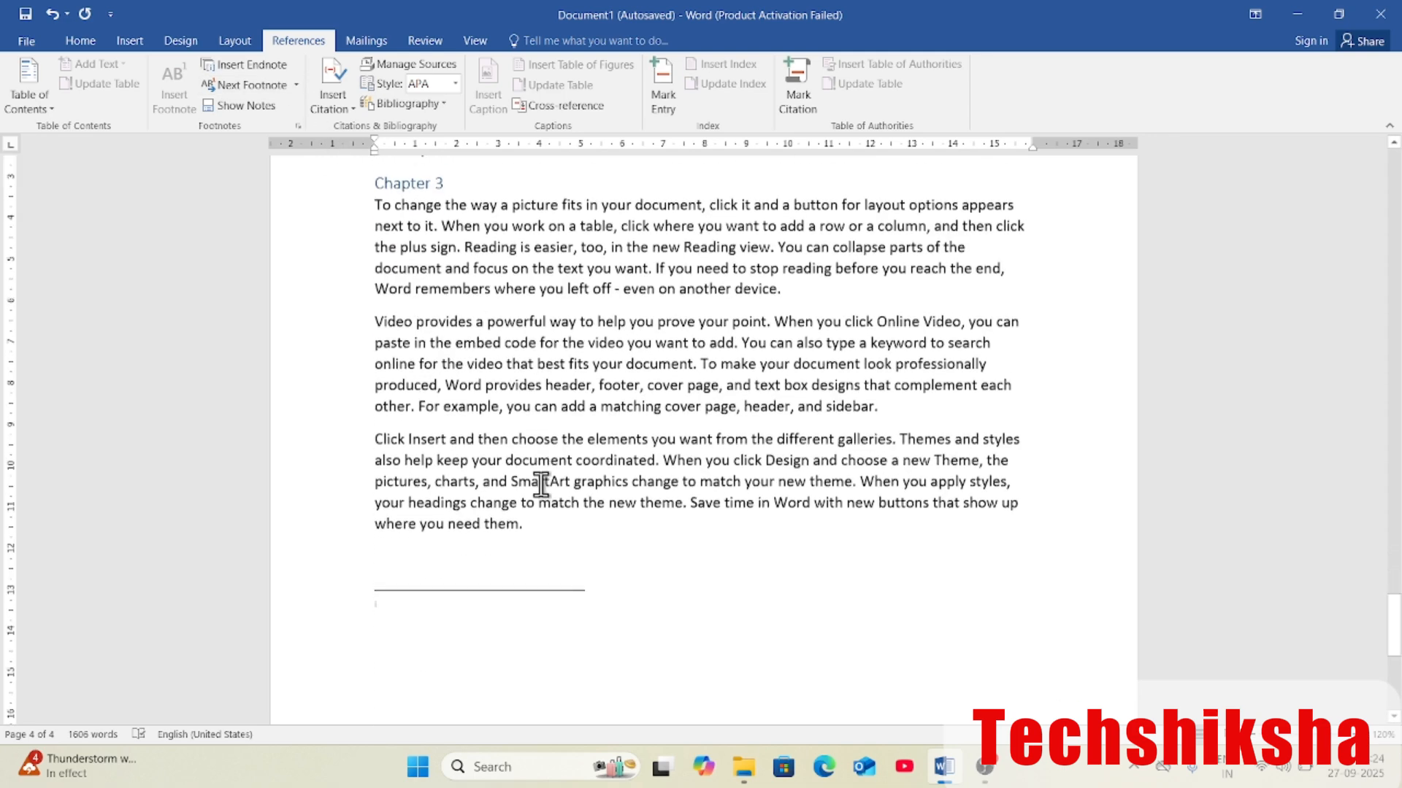
scroll(541, 483, "down", 6)
scroll(504, 494, "up", 3)
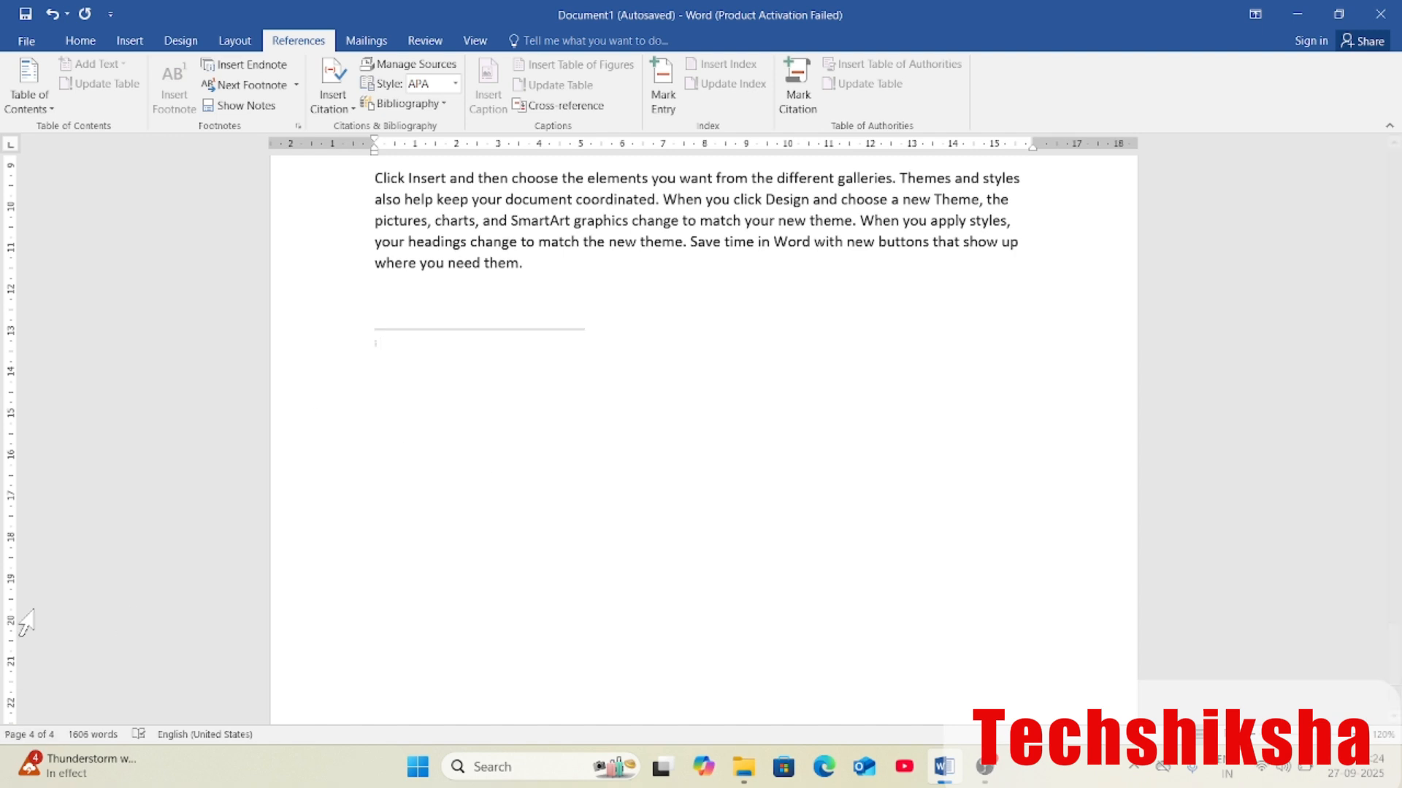
scroll(210, 510, "down", 3)
scroll(395, 329, "up", 3)
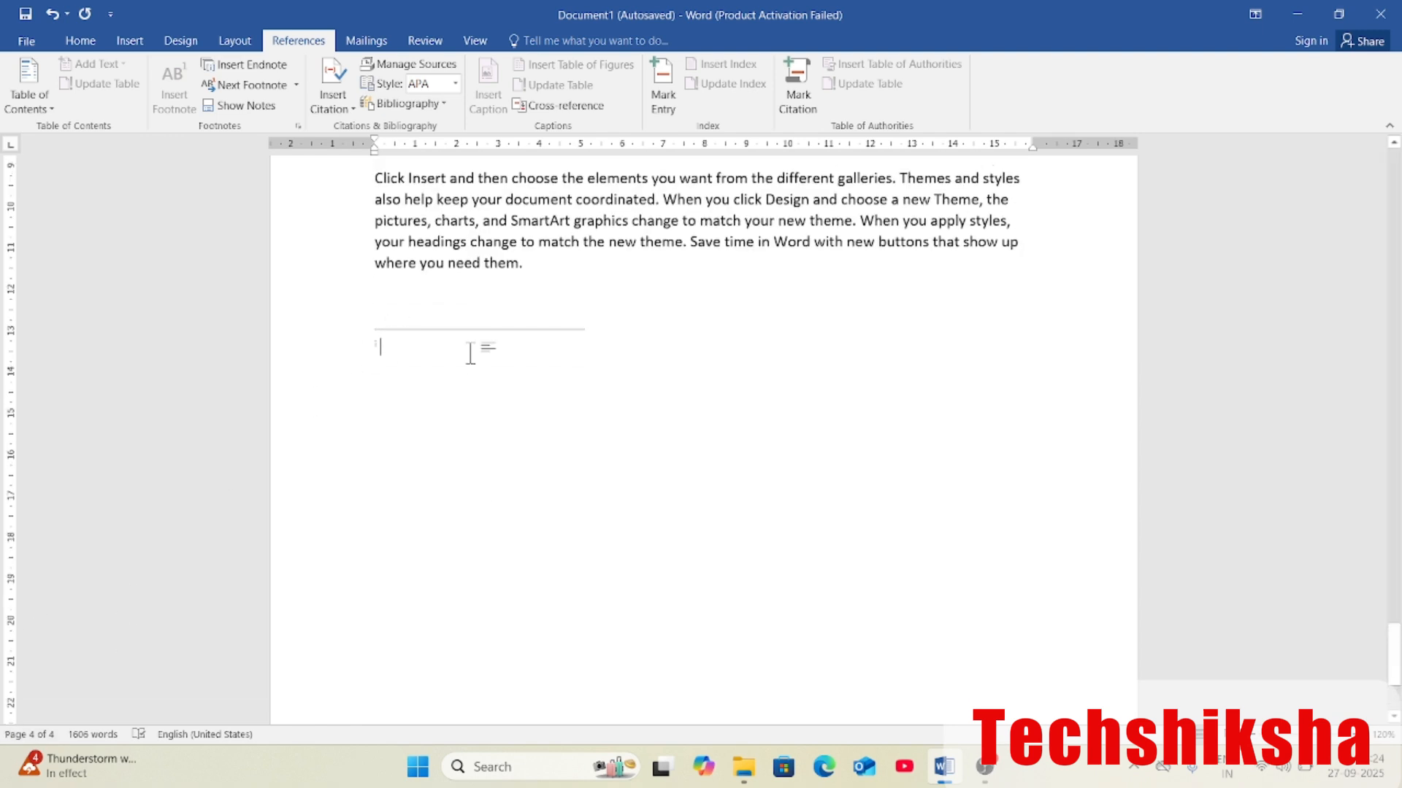
type("the")
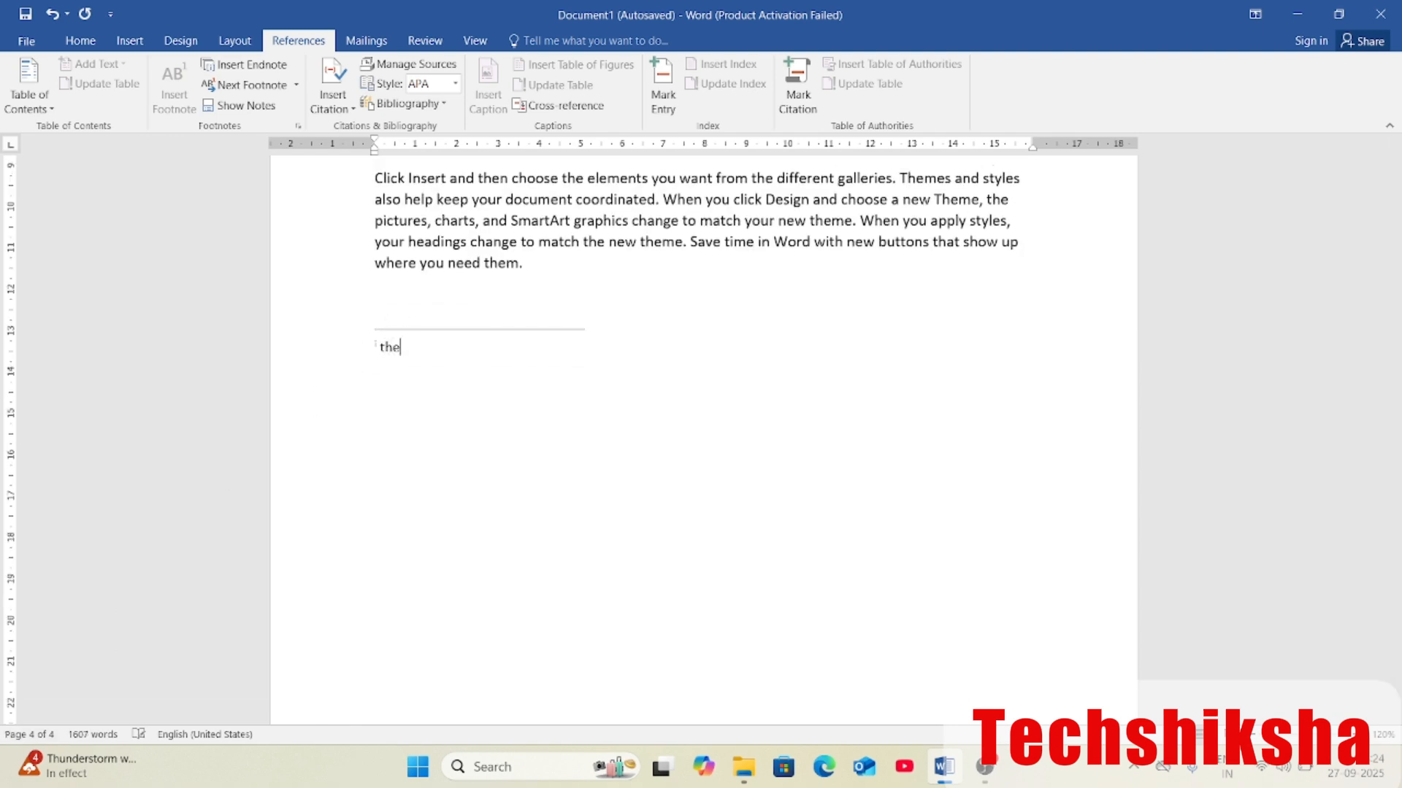
type("e")
key("BackSpace")
type("end")
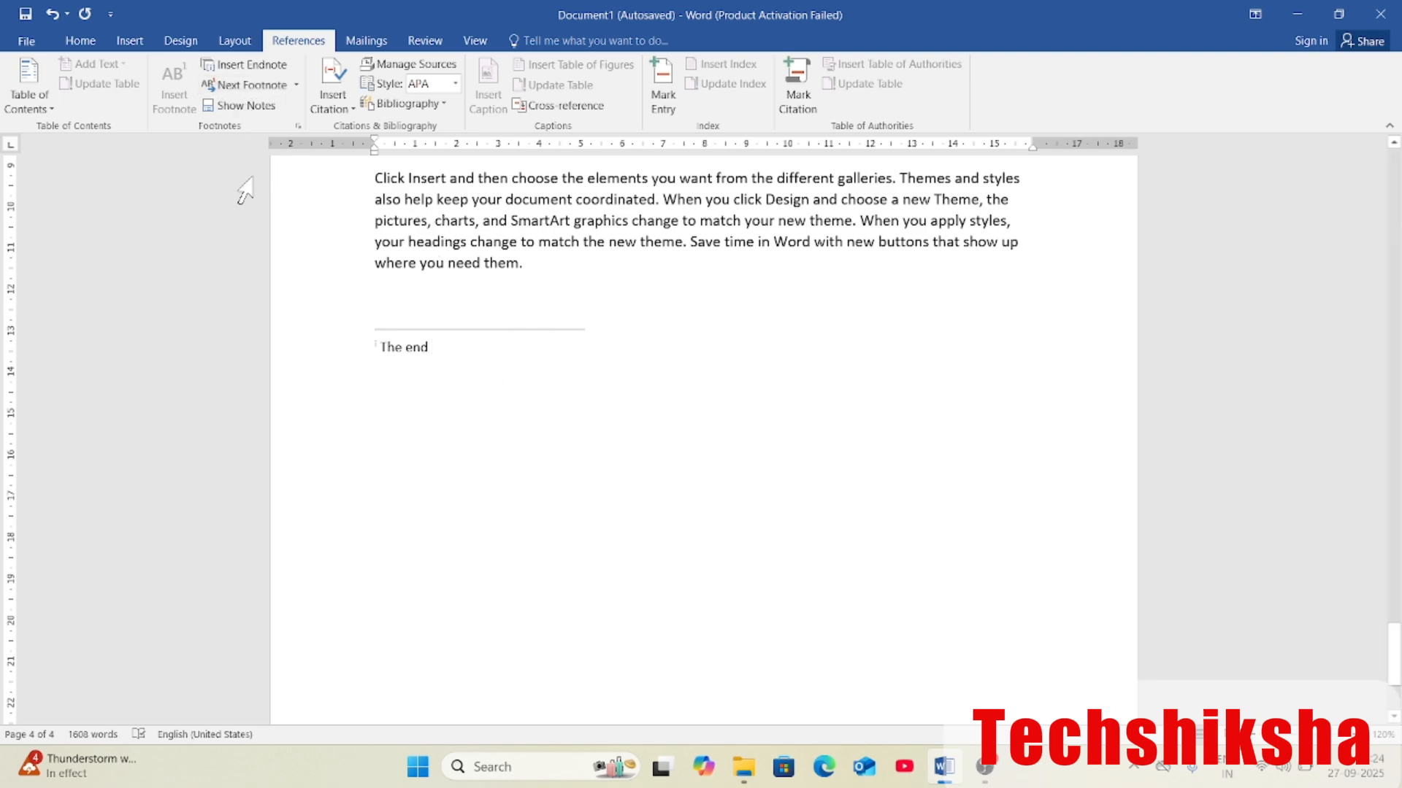
Start a new citation source of type Journal Article at the end of the first paragraph under "lesson 1"
scroll(289, 228, "up", 3)
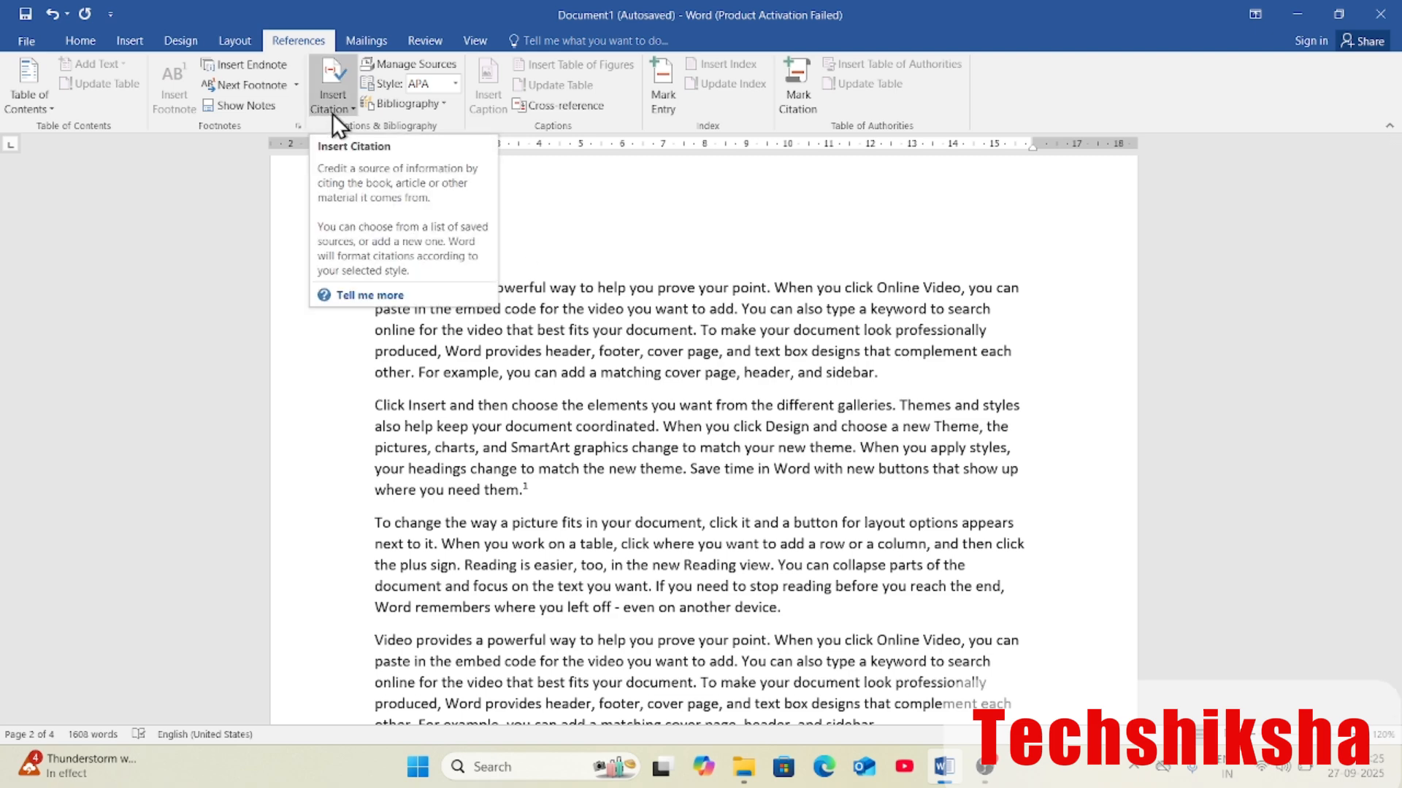
left_click(915, 381)
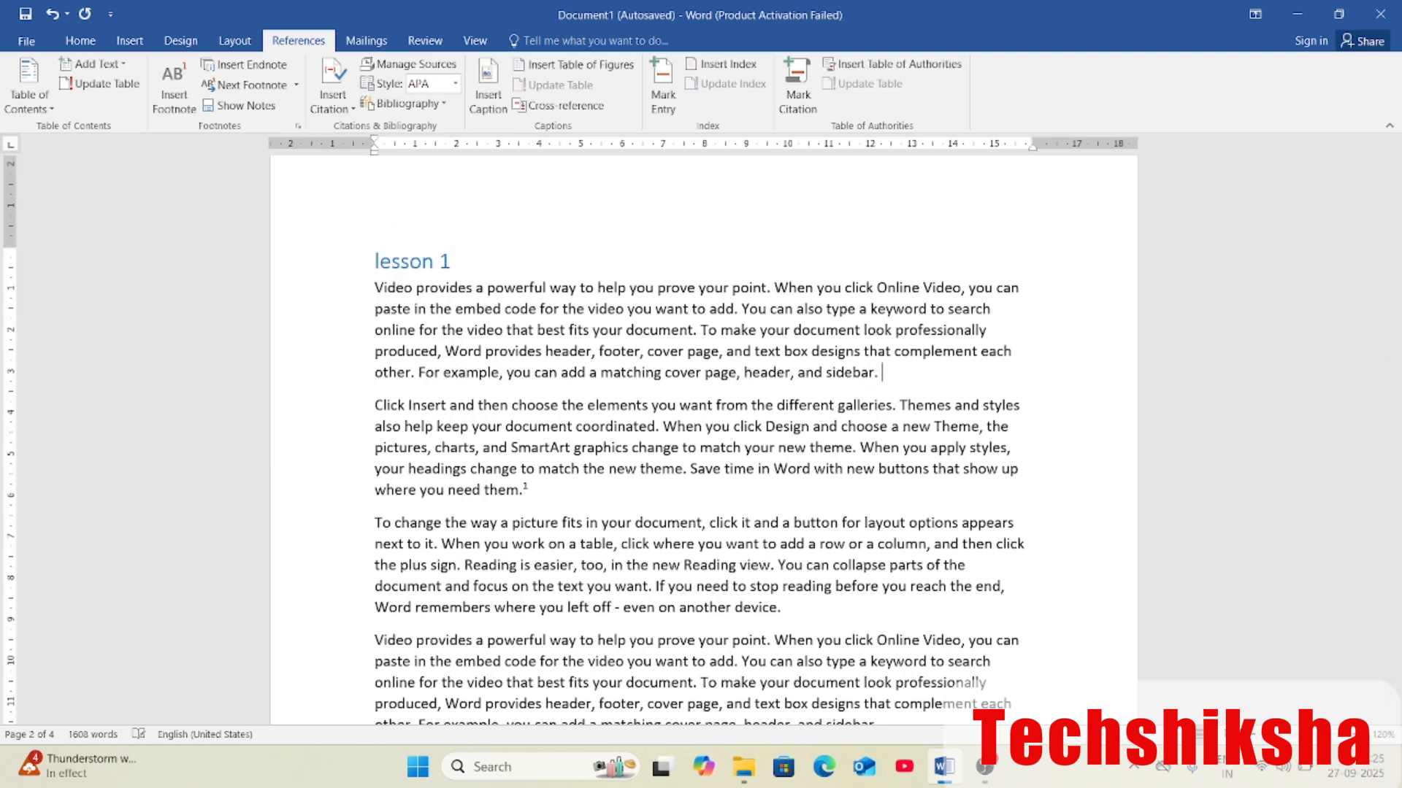
left_click(343, 78)
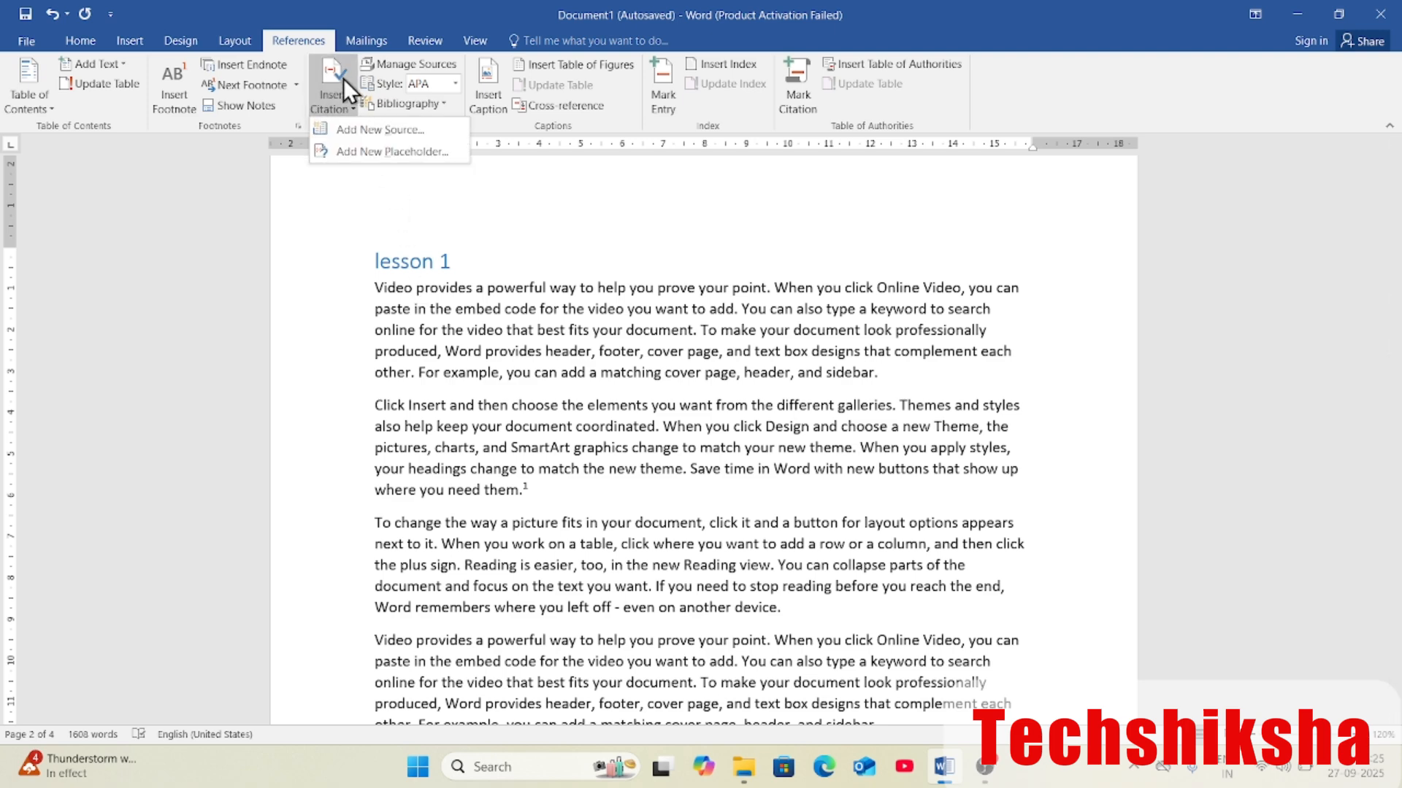
left_click(381, 129)
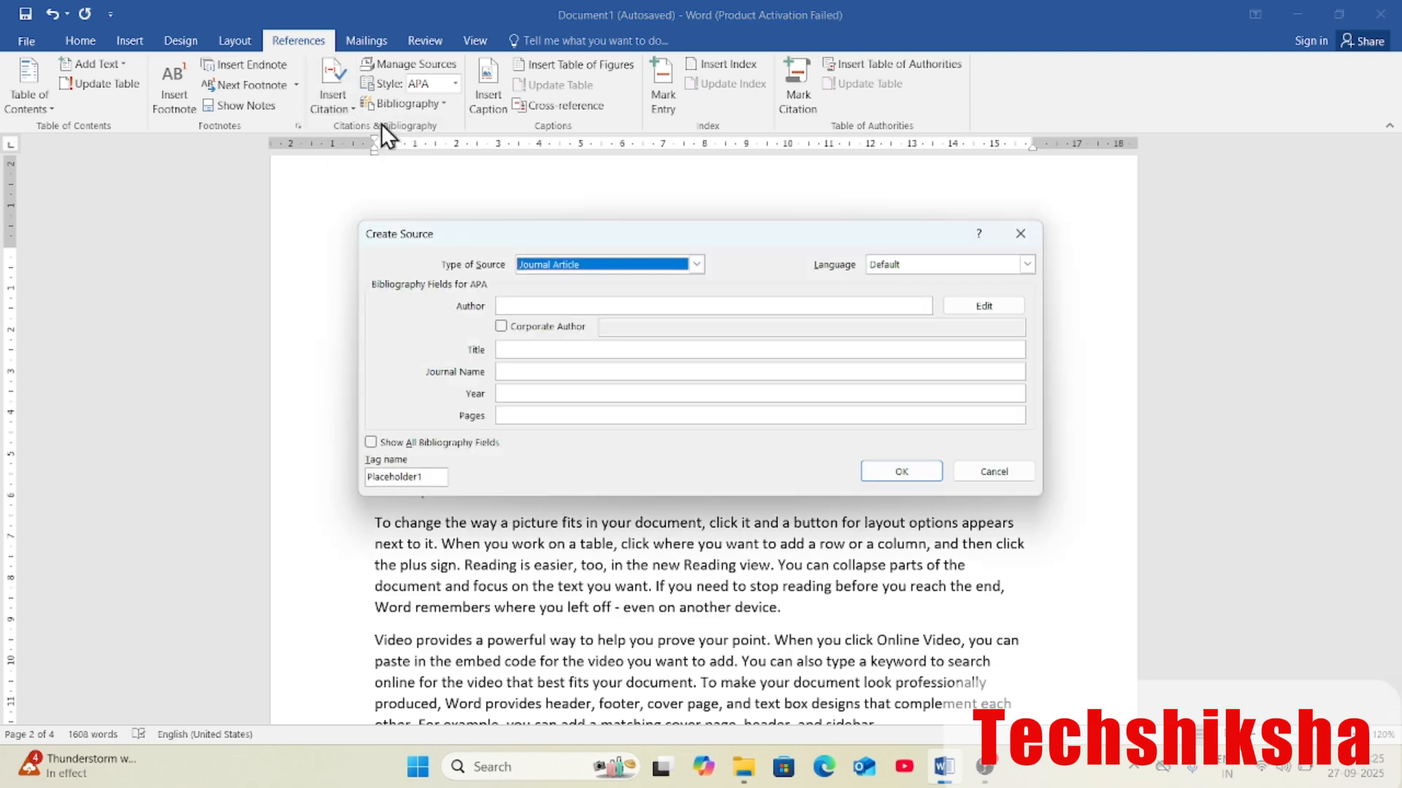
left_click(695, 264)
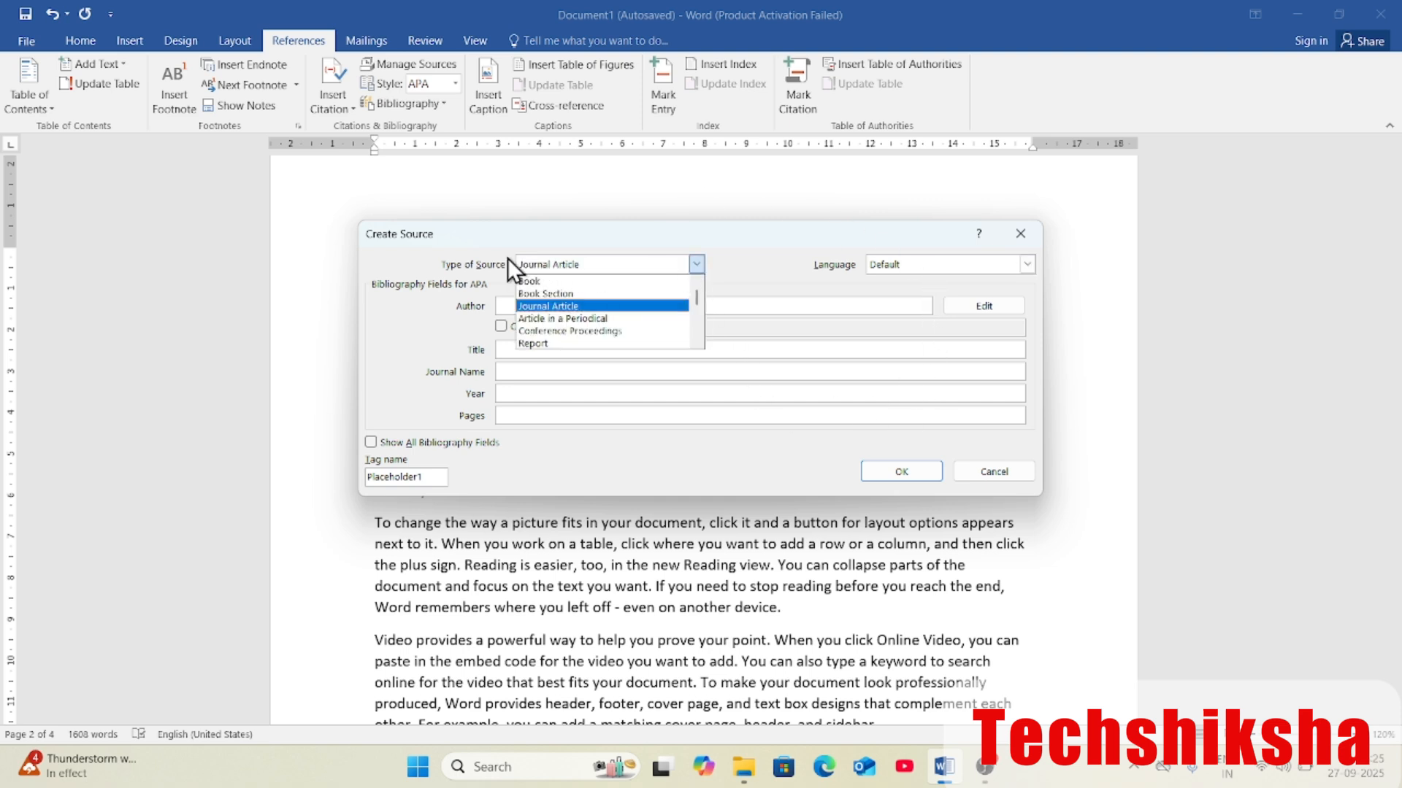
left_click(572, 306)
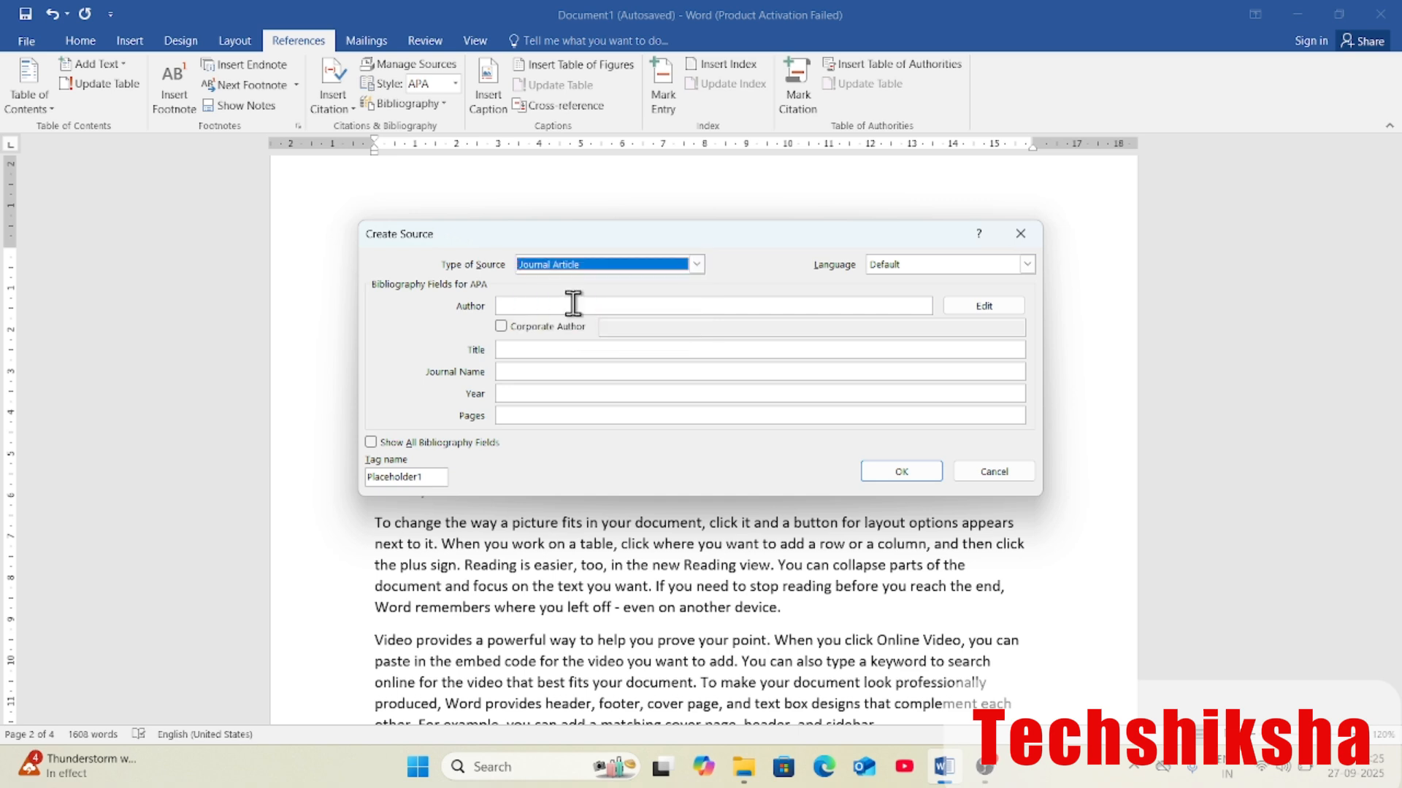
Fill in the author's name, the title "unemployement" and the year 2025, and insert the journal citation
left_click(573, 305)
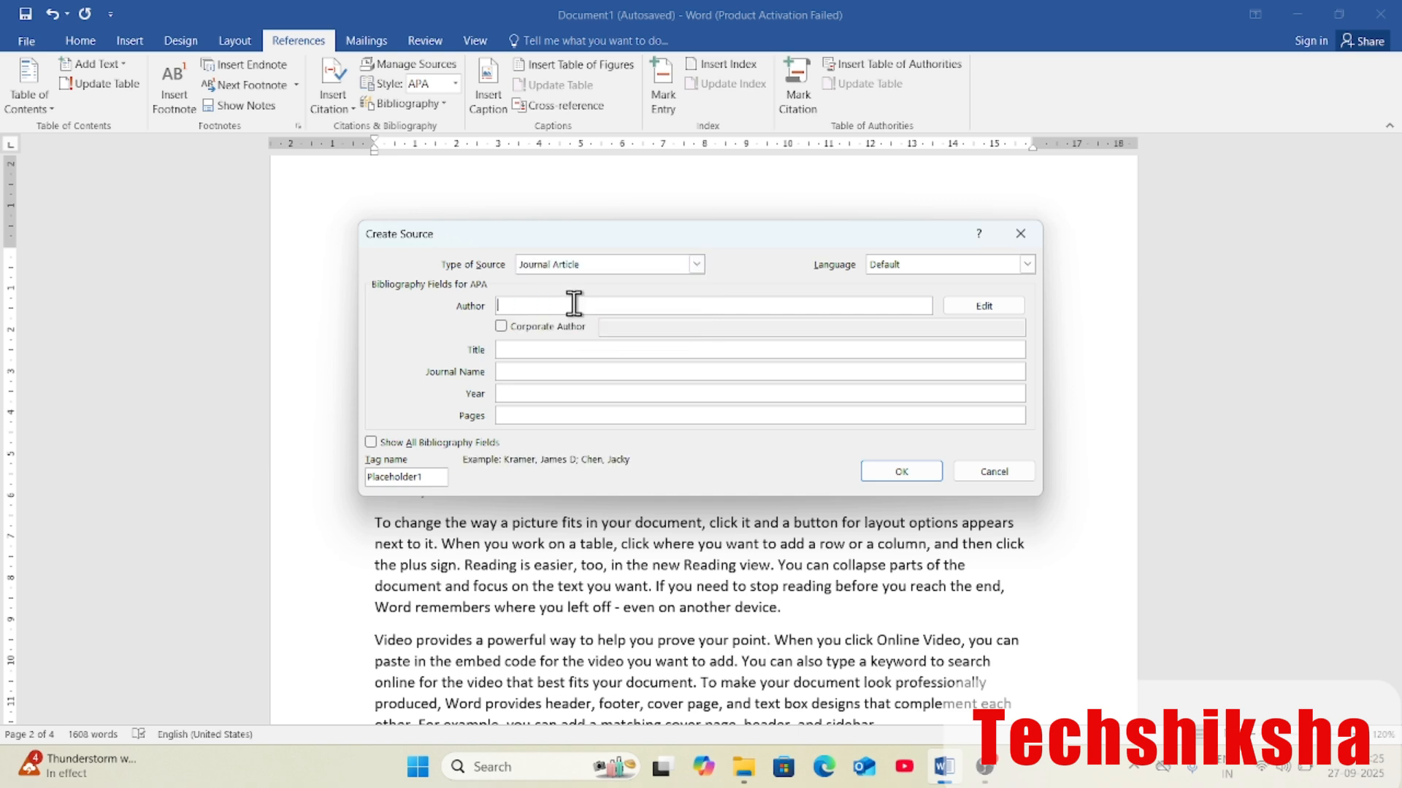
type("dr meera kumari")
left_click(538, 351)
type("unemplo")
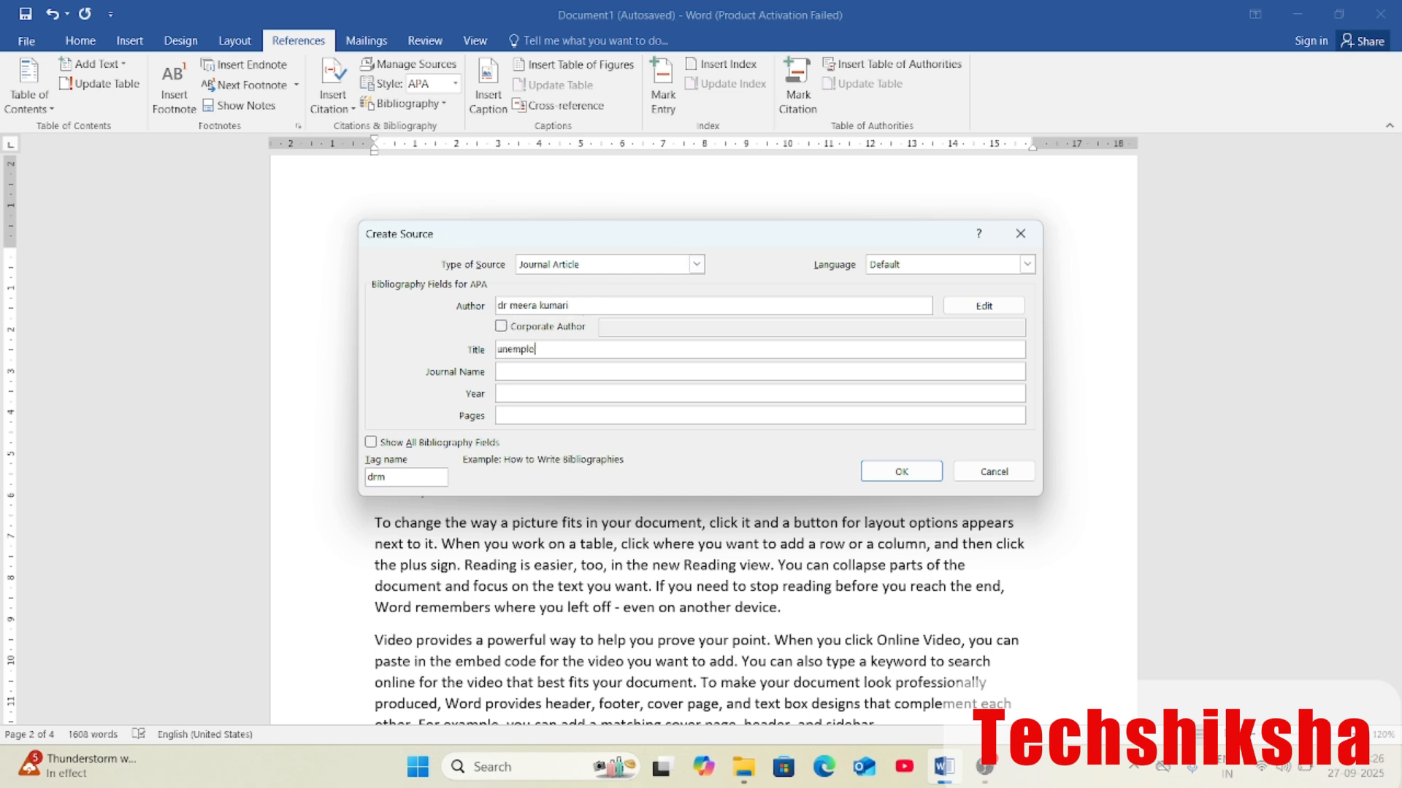
type("yement")
left_click(525, 392)
type("2025")
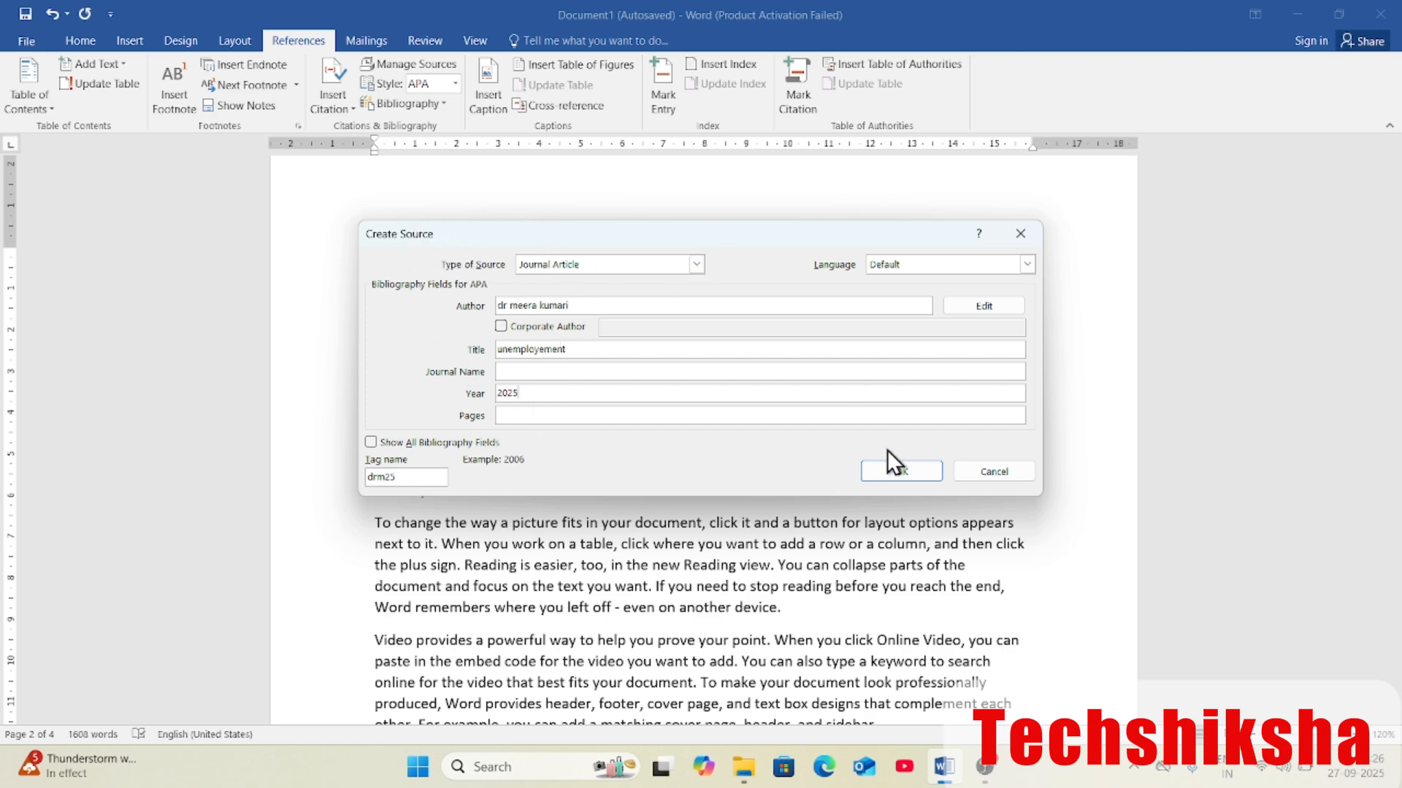
left_click(898, 475)
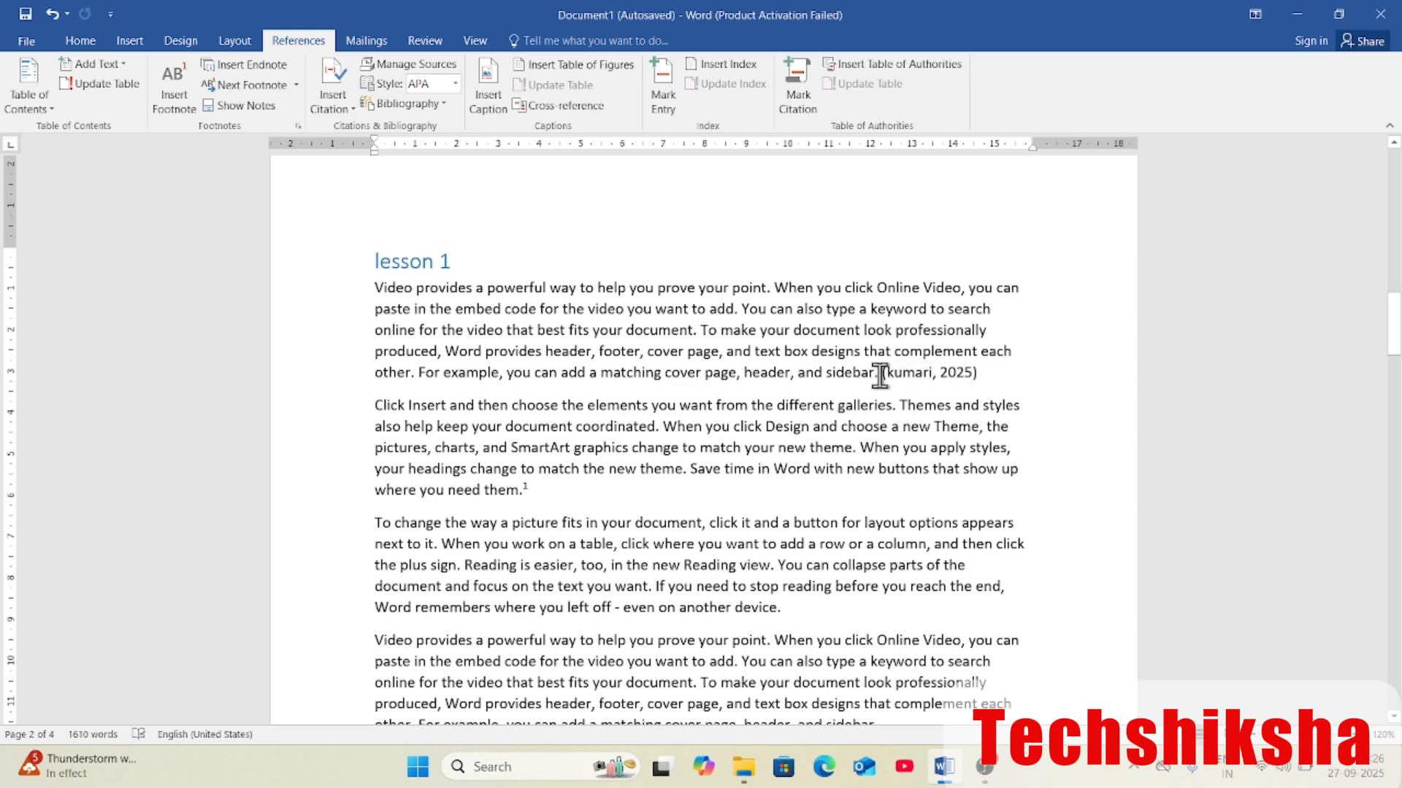
Examine the inserted citation at the end of the first paragraph under "lesson 1"
left_click(883, 374)
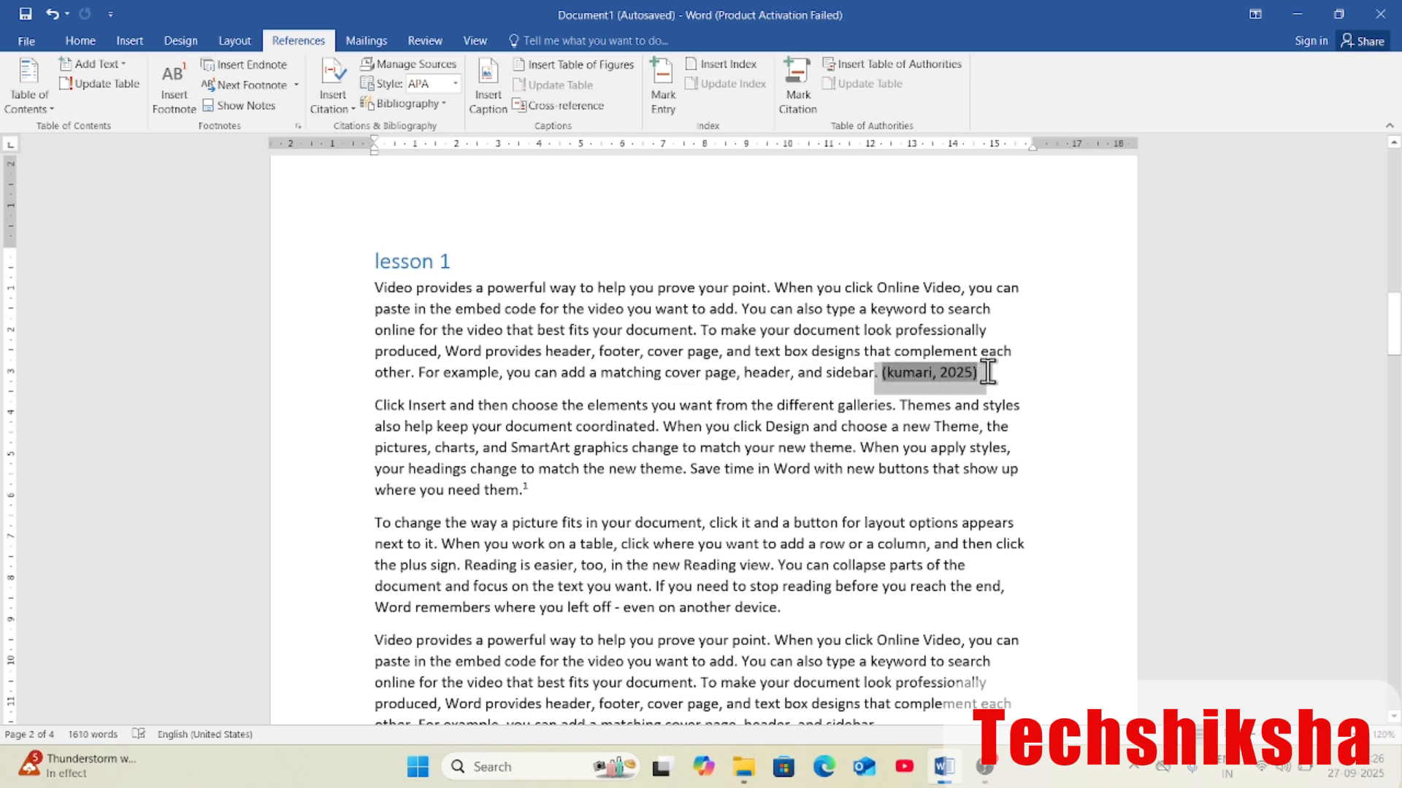
double_click(987, 372)
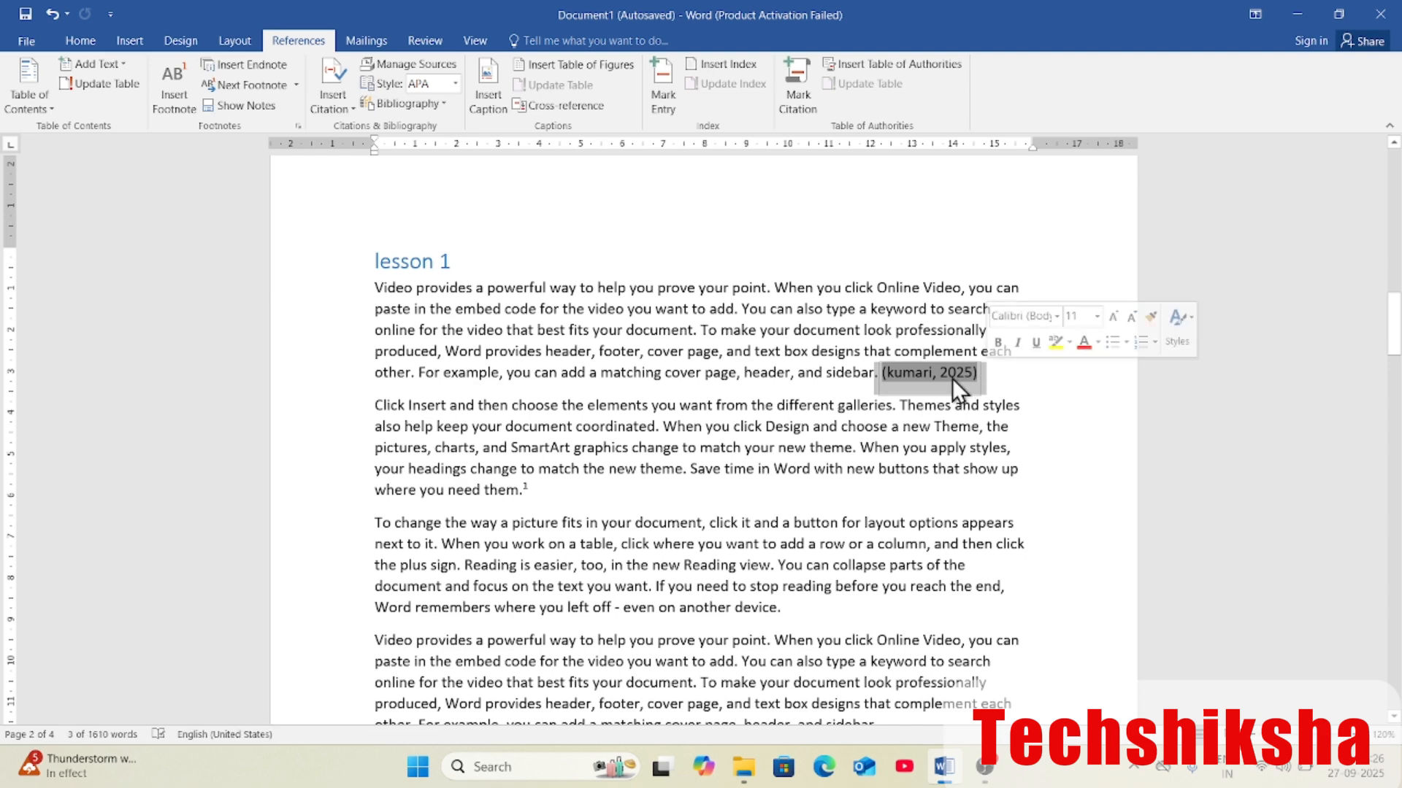
left_click(937, 488)
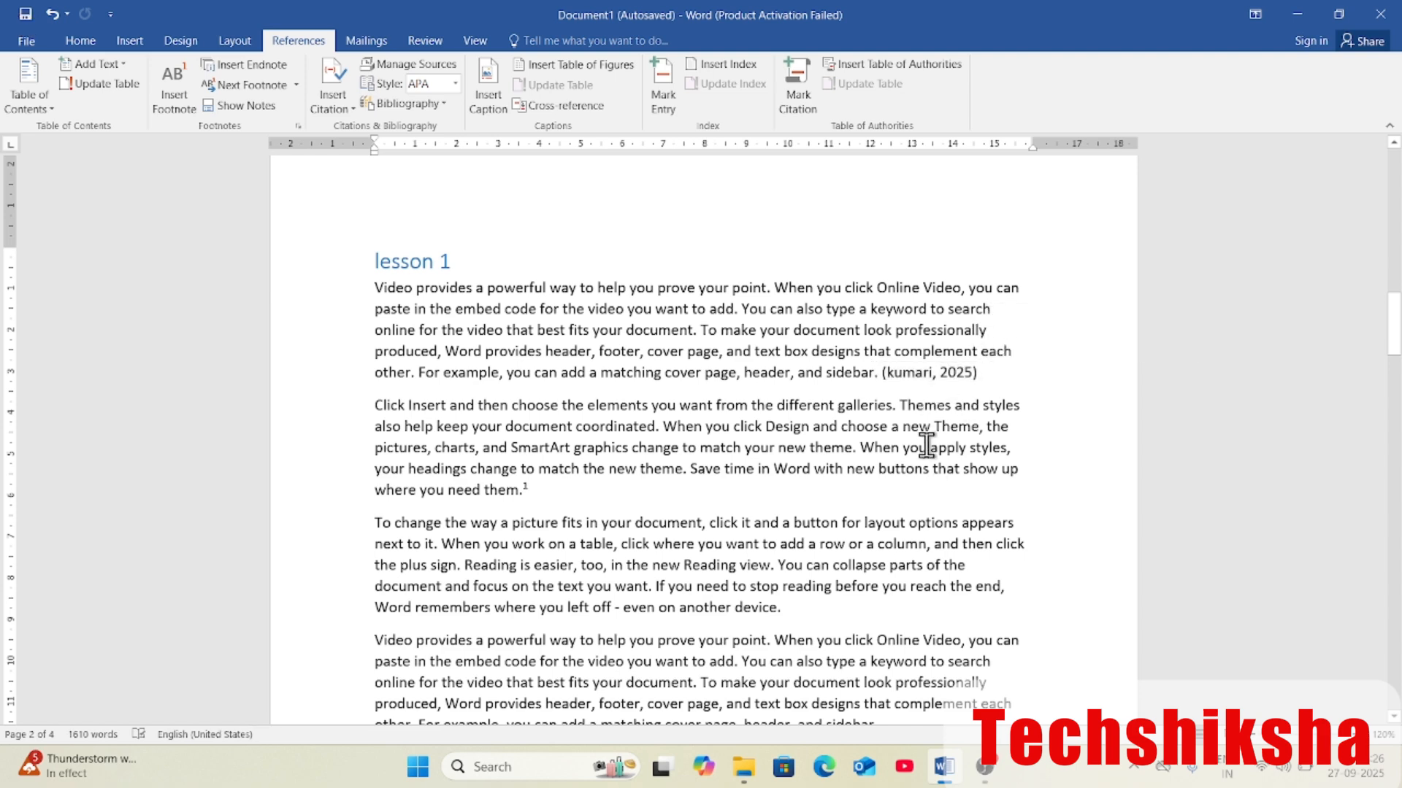
Start a new citation source of type Book at the end of the fifth paragraph under "lesson 1"
scroll(949, 453, "down", 5)
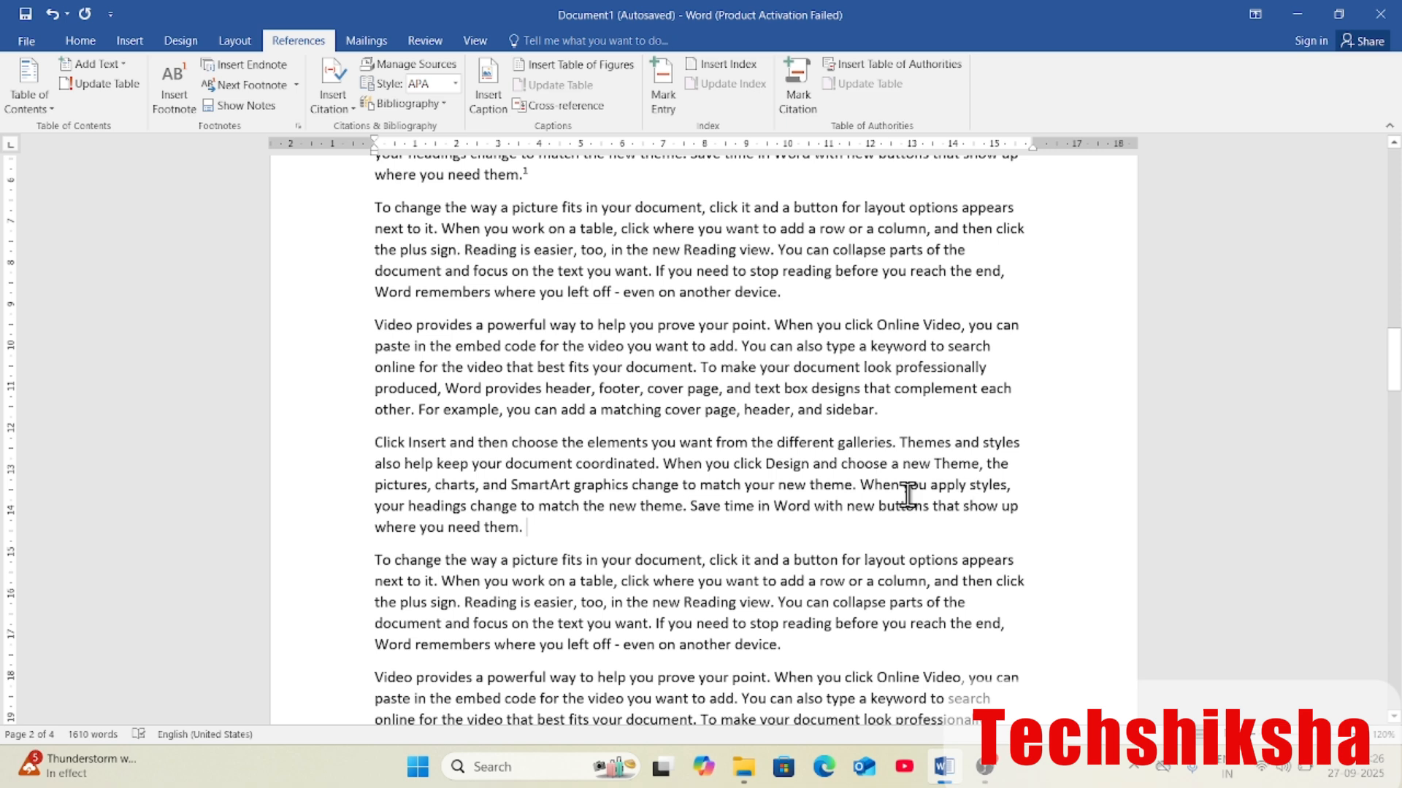
left_click(564, 537)
left_click(352, 99)
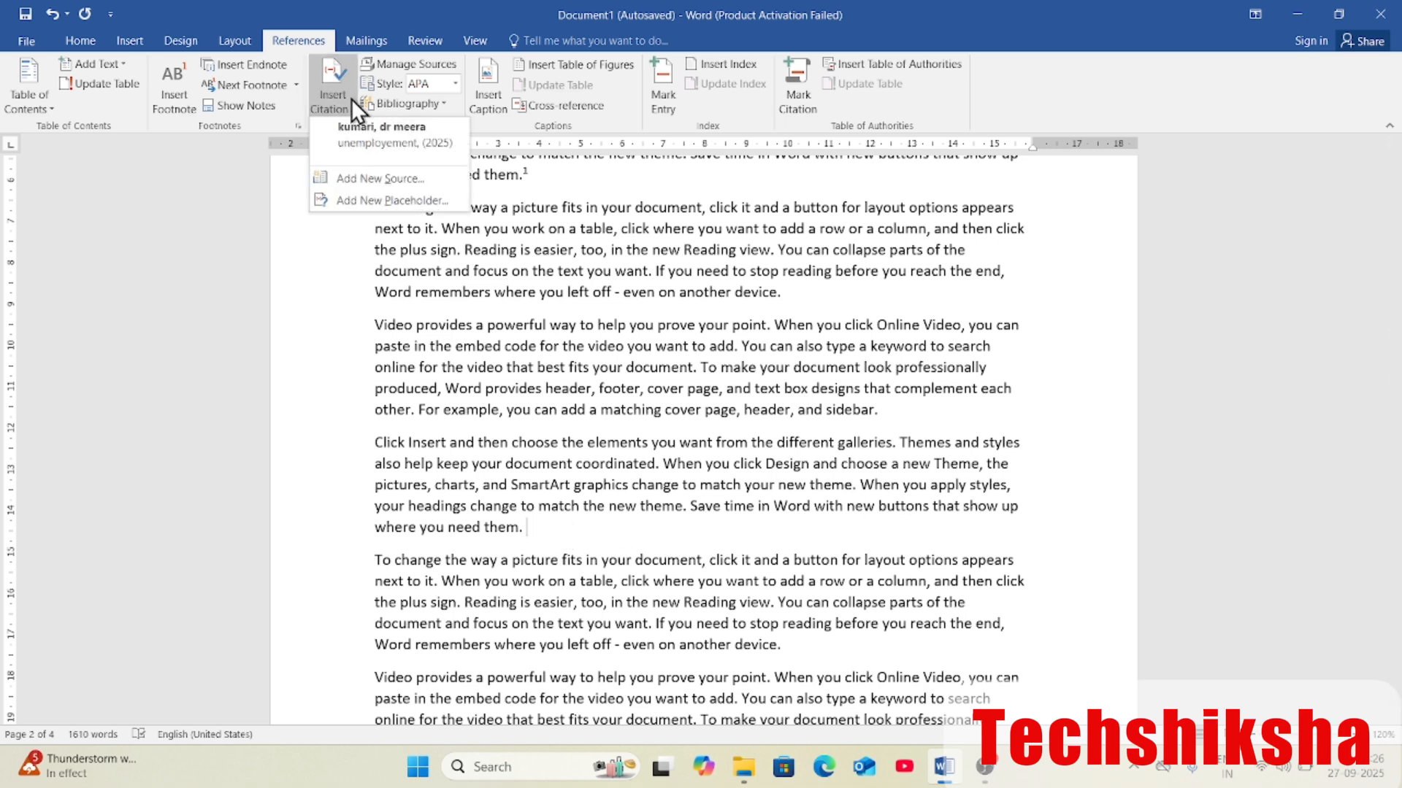
left_click(385, 178)
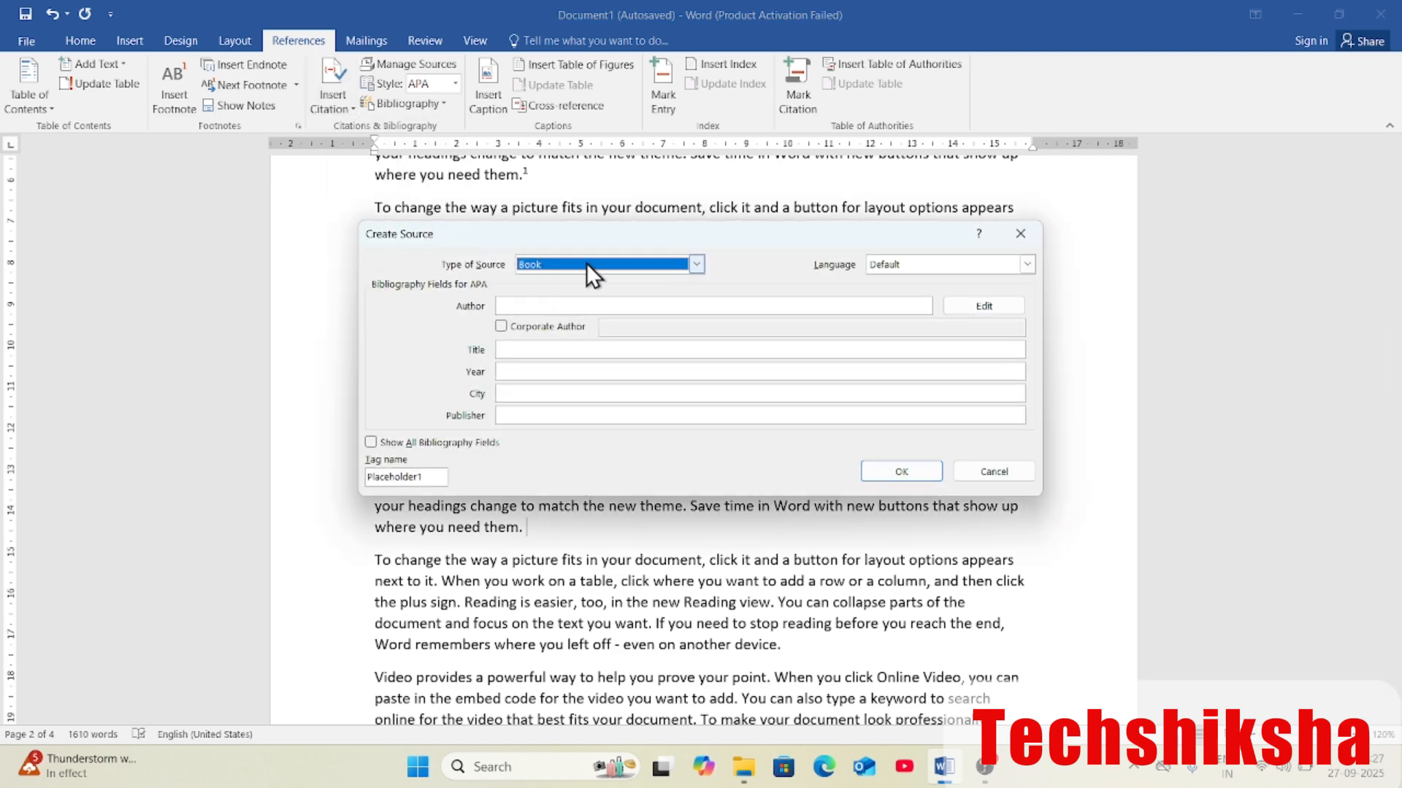
Fill in the book author's name and the title "my life my rules", leave the year empty, and insert the citation
left_click(585, 301)
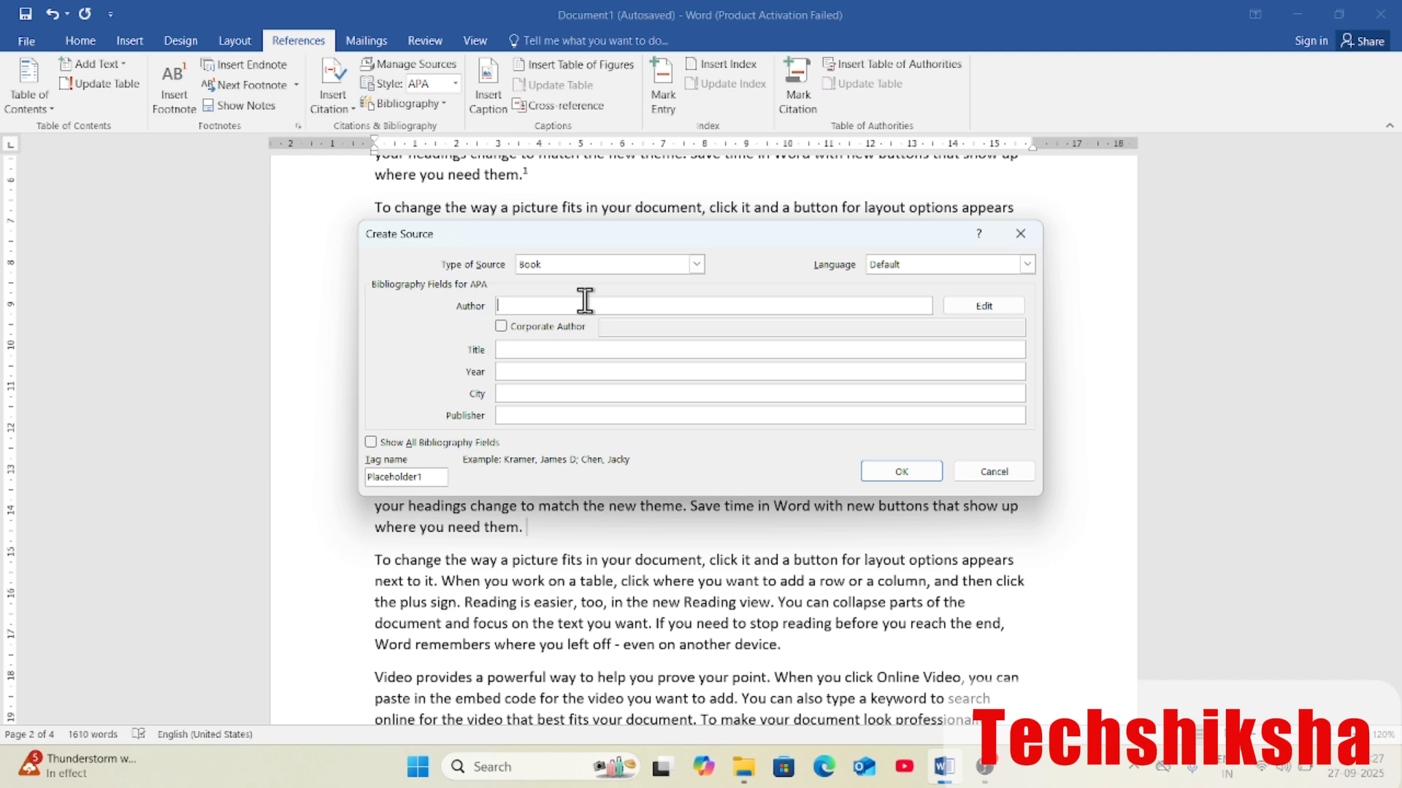
type("raj kashyap")
left_click(539, 351)
type("my life ")
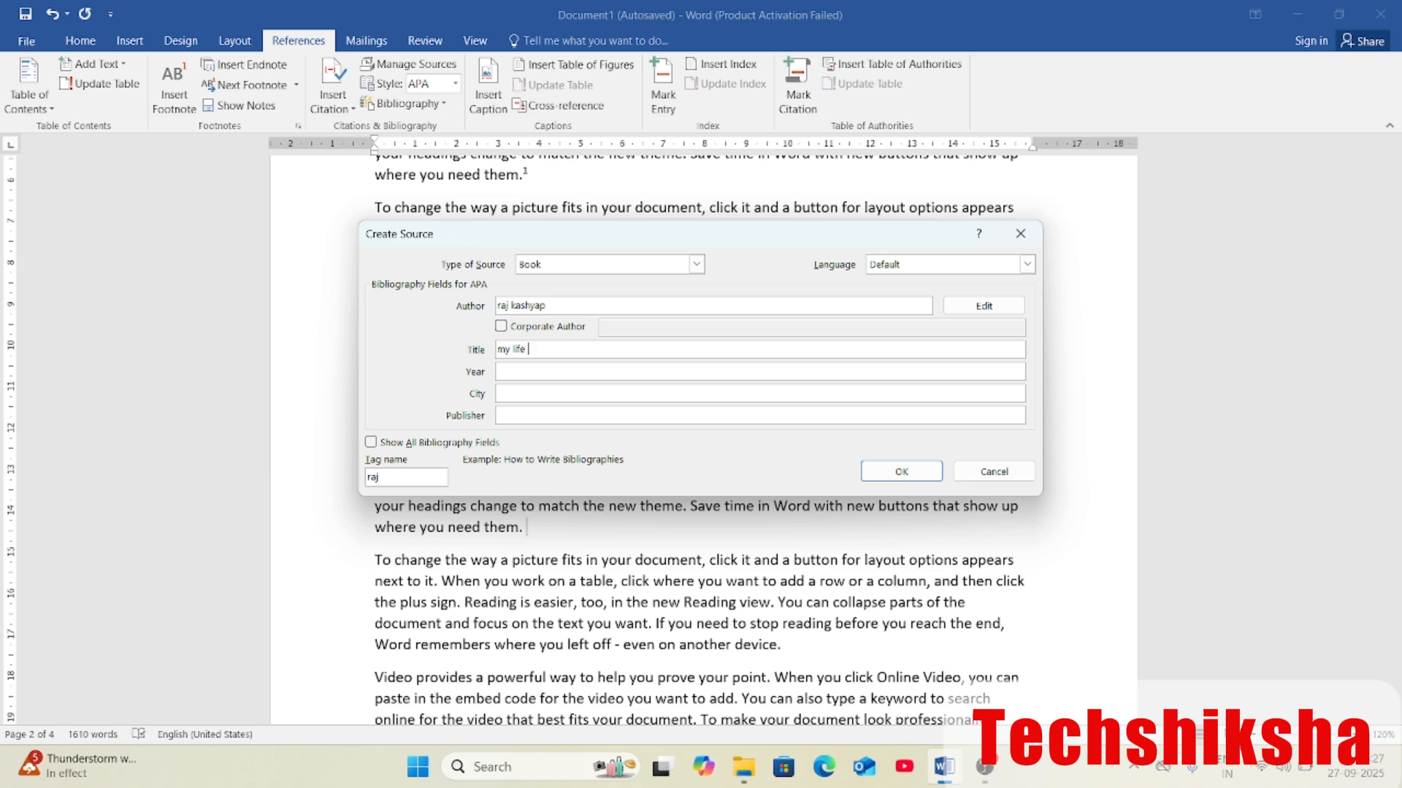
type("my rules")
left_click(538, 370)
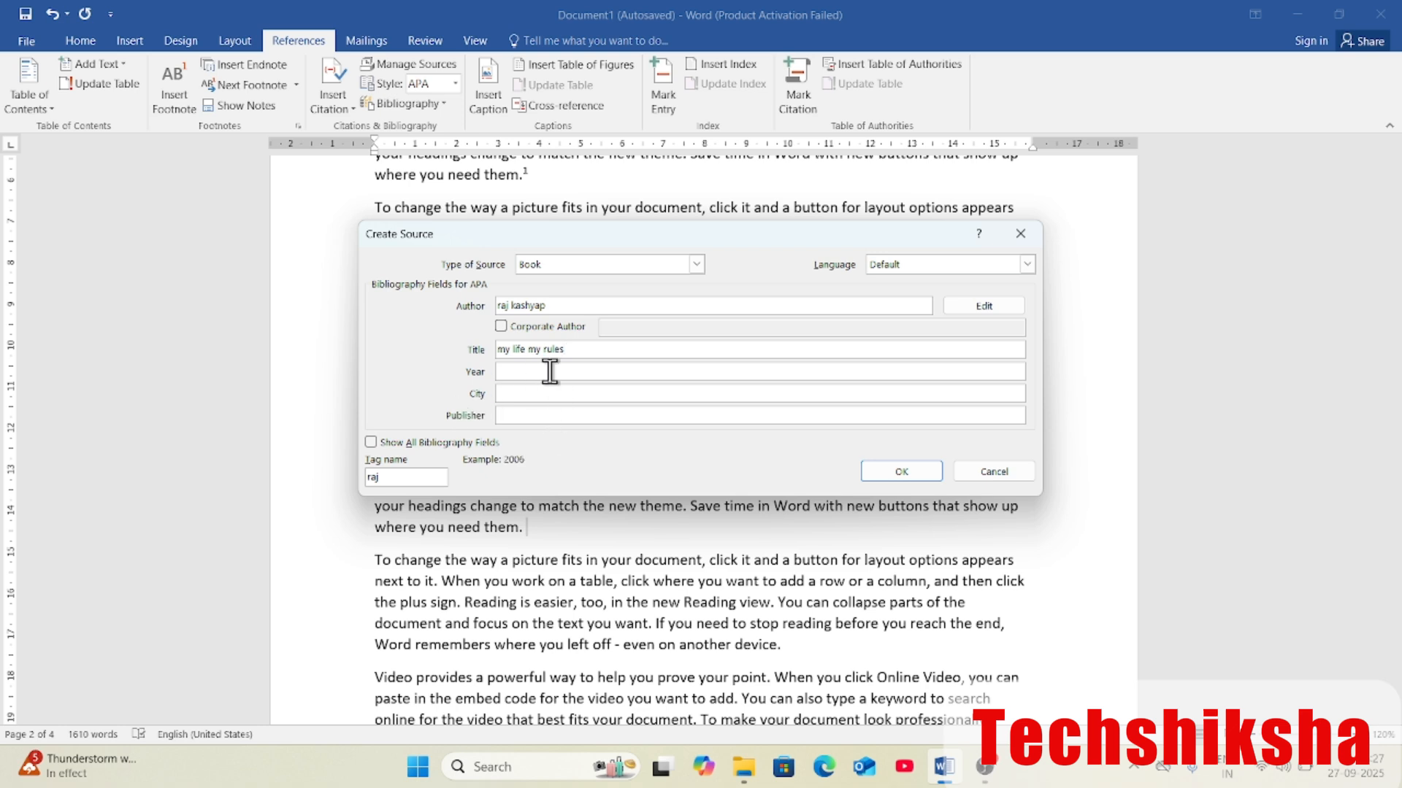
left_click(891, 466)
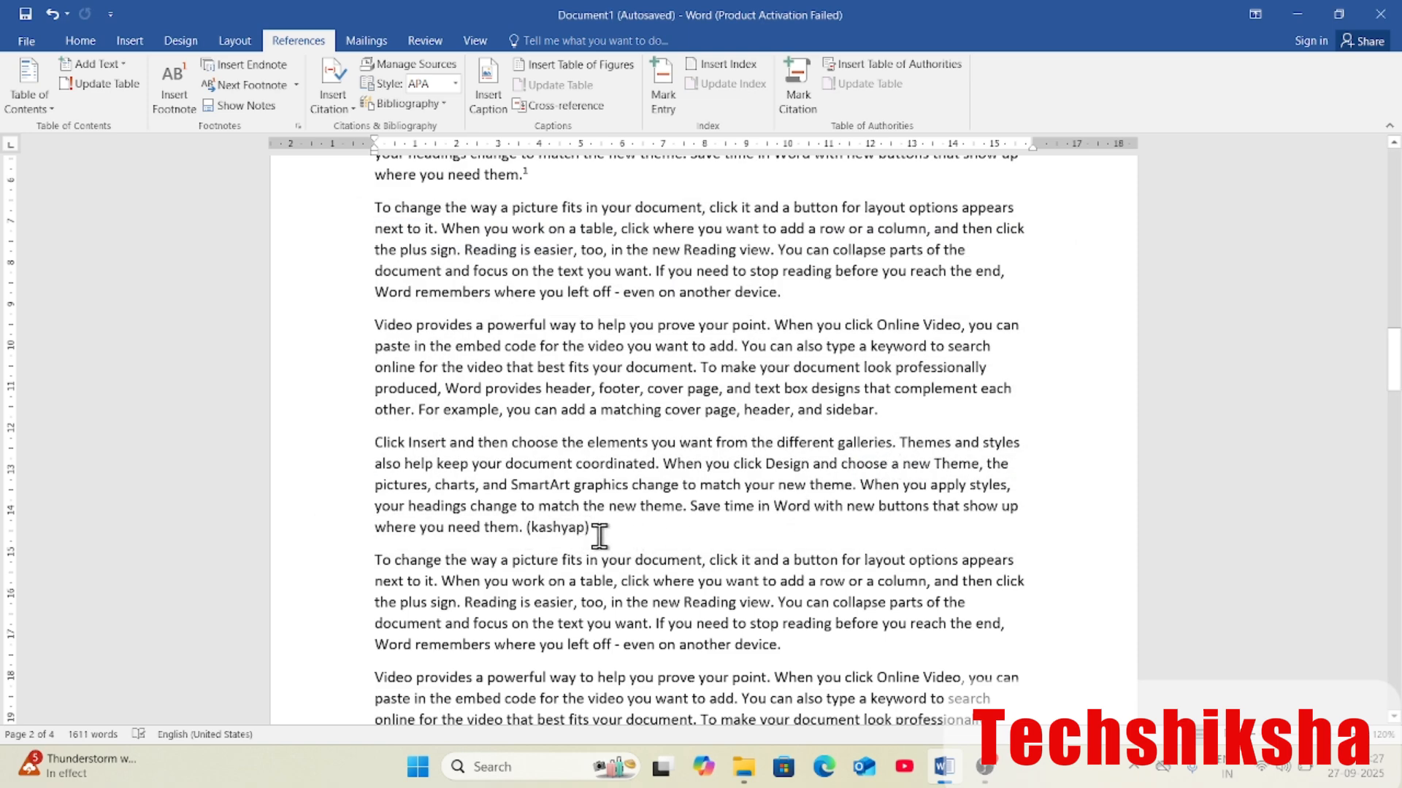
Examine the inserted book citation, the list of citable sources, and the master and current lists in the Source Manager
left_click(581, 530)
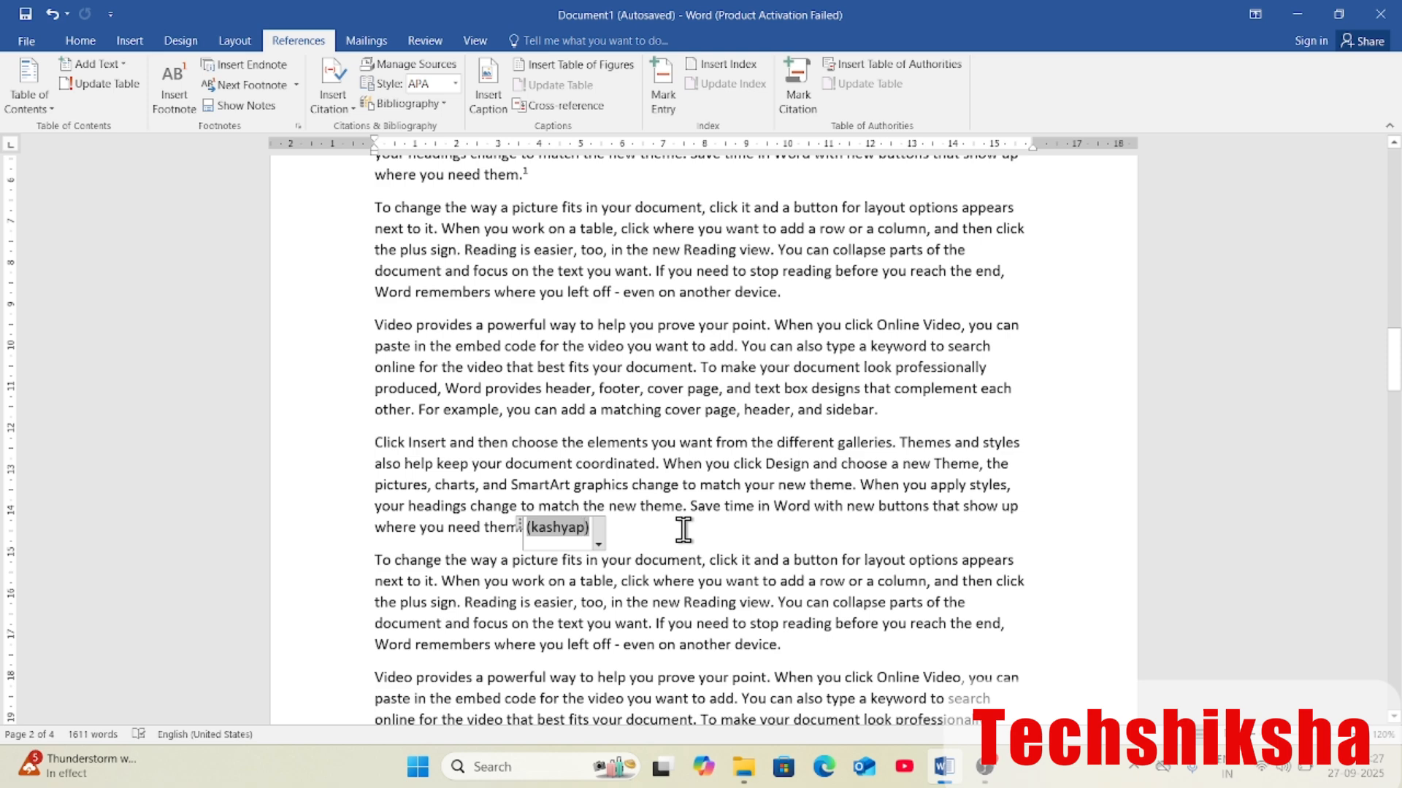
scroll(684, 530, "up", 7)
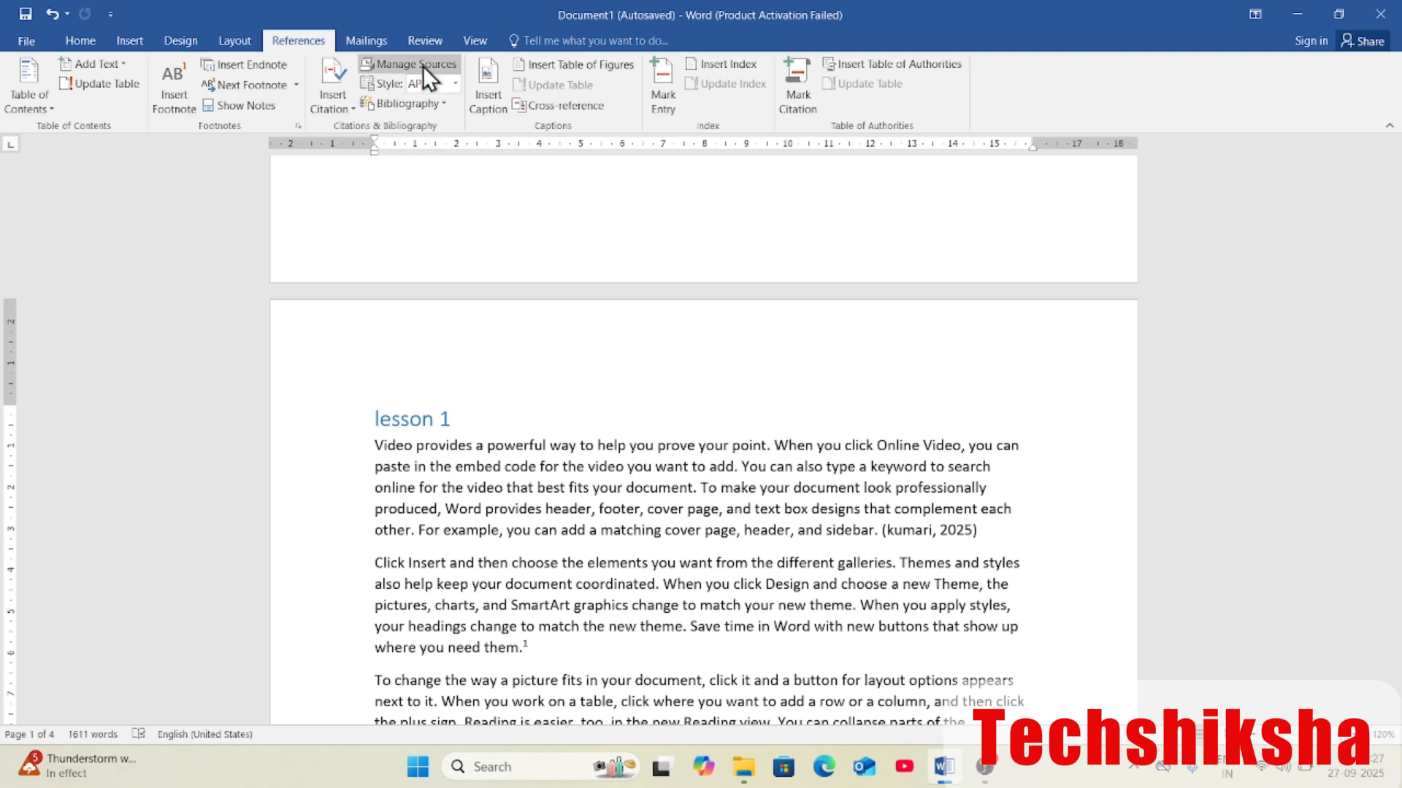
left_click(349, 108)
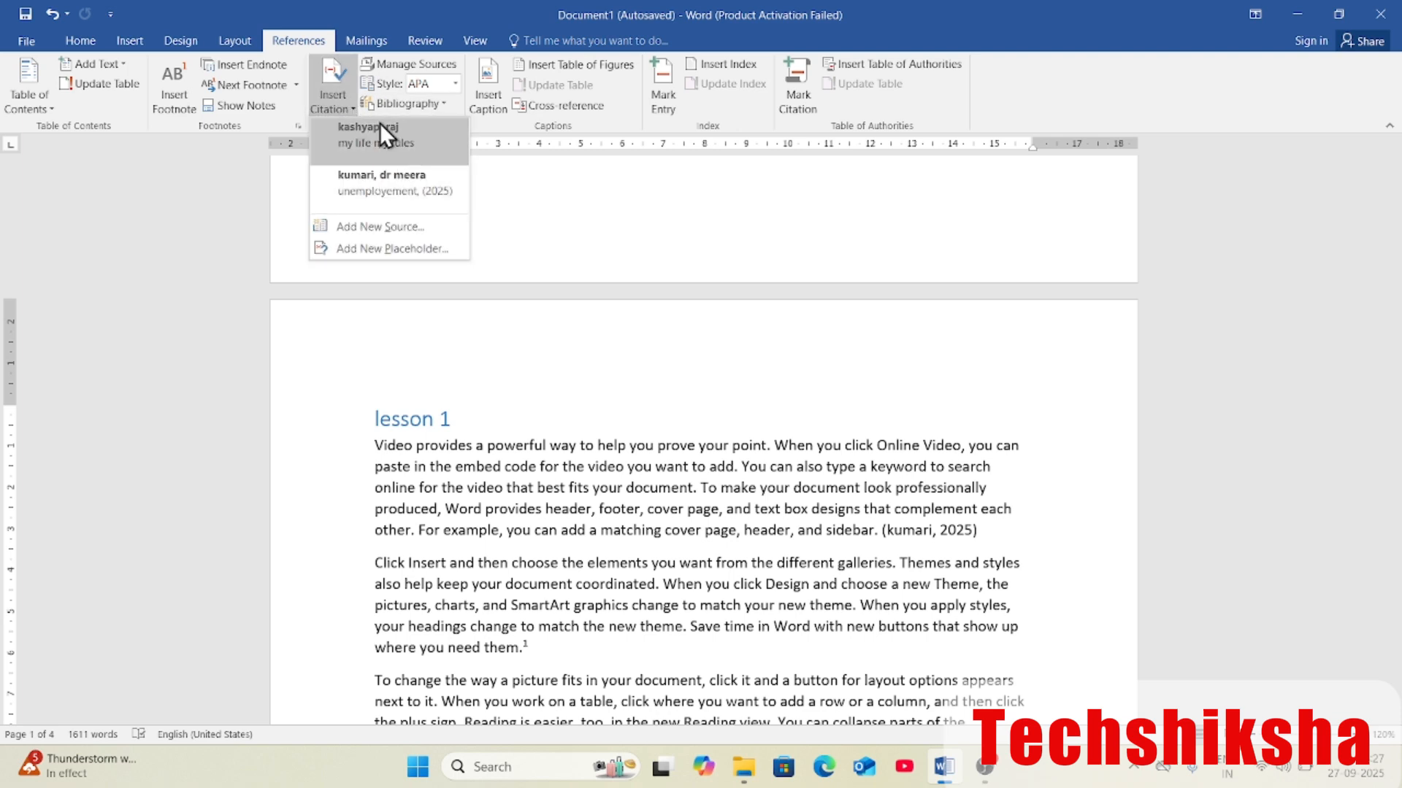
left_click(412, 68)
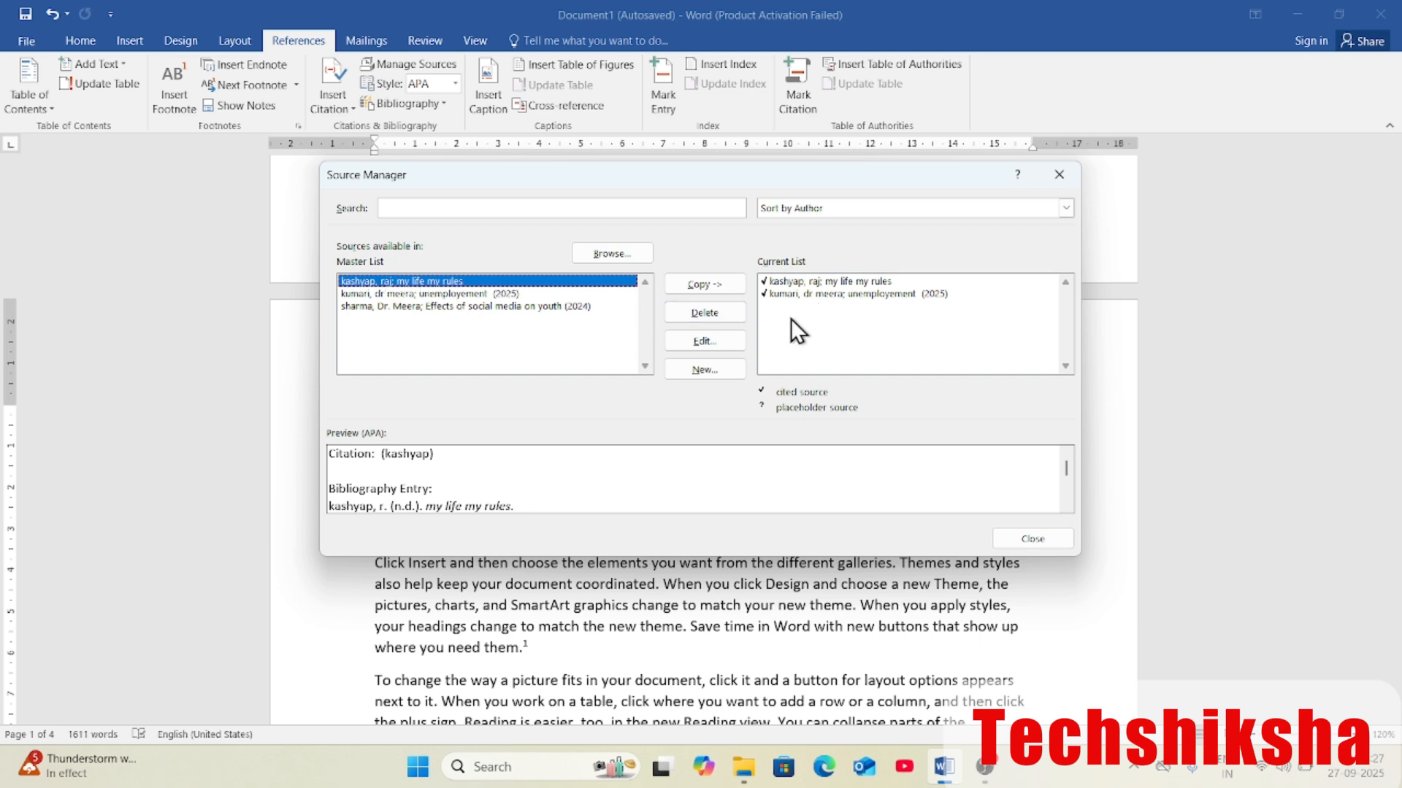
left_click(817, 281)
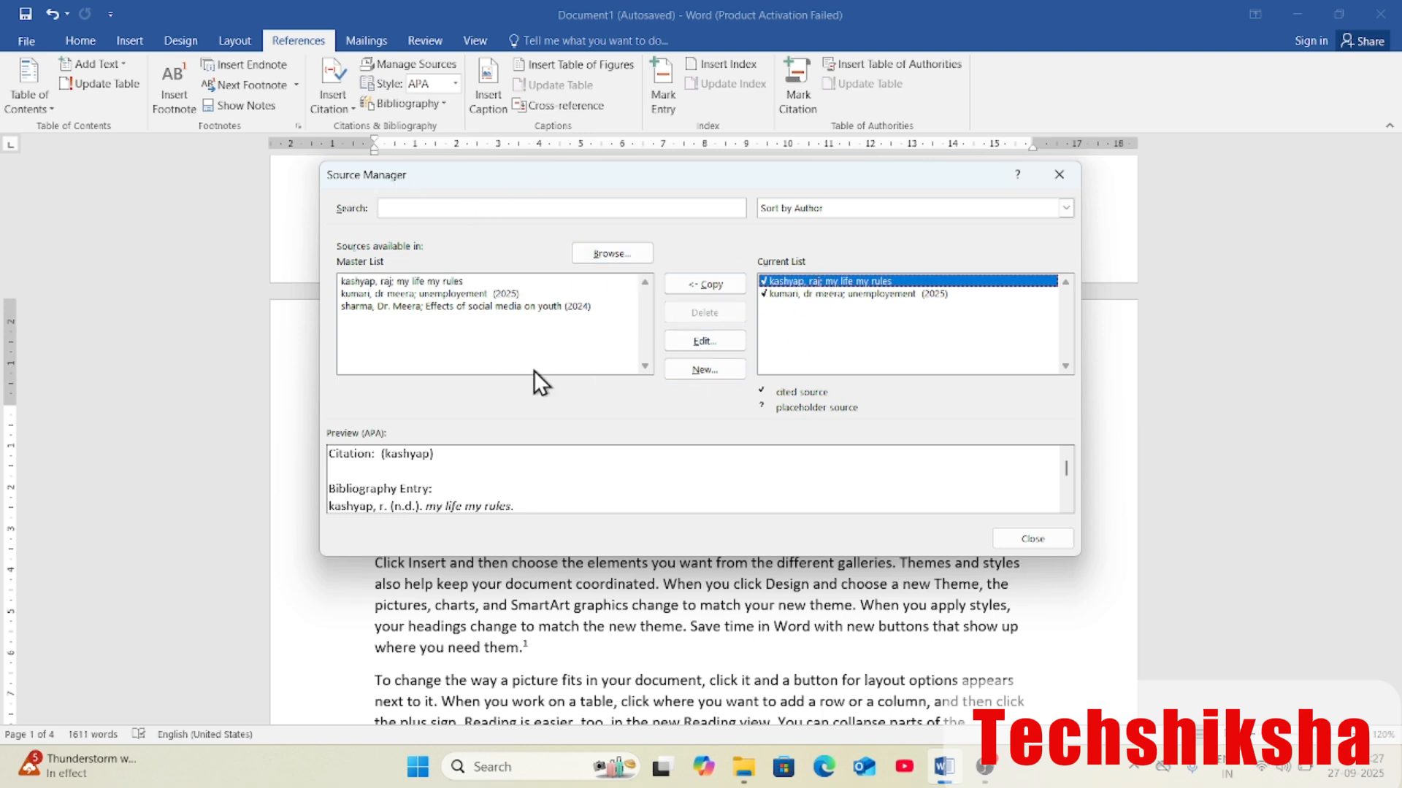
left_click(1011, 532)
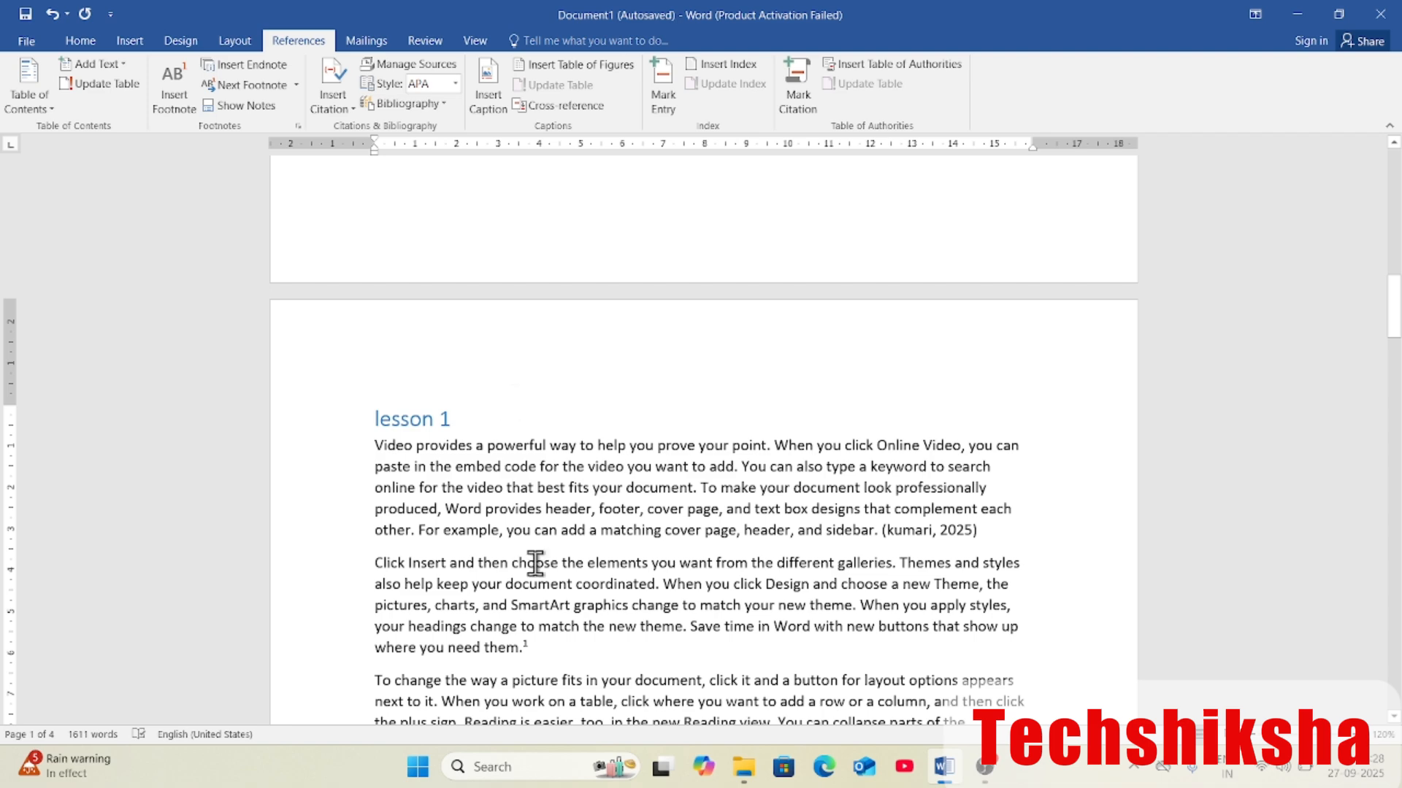
Insert the built-in Bibliography on the blank line below the table of contents on the first page
scroll(535, 562, "up", 3)
scroll(535, 562, "down", 3)
scroll(535, 563, "up", 3)
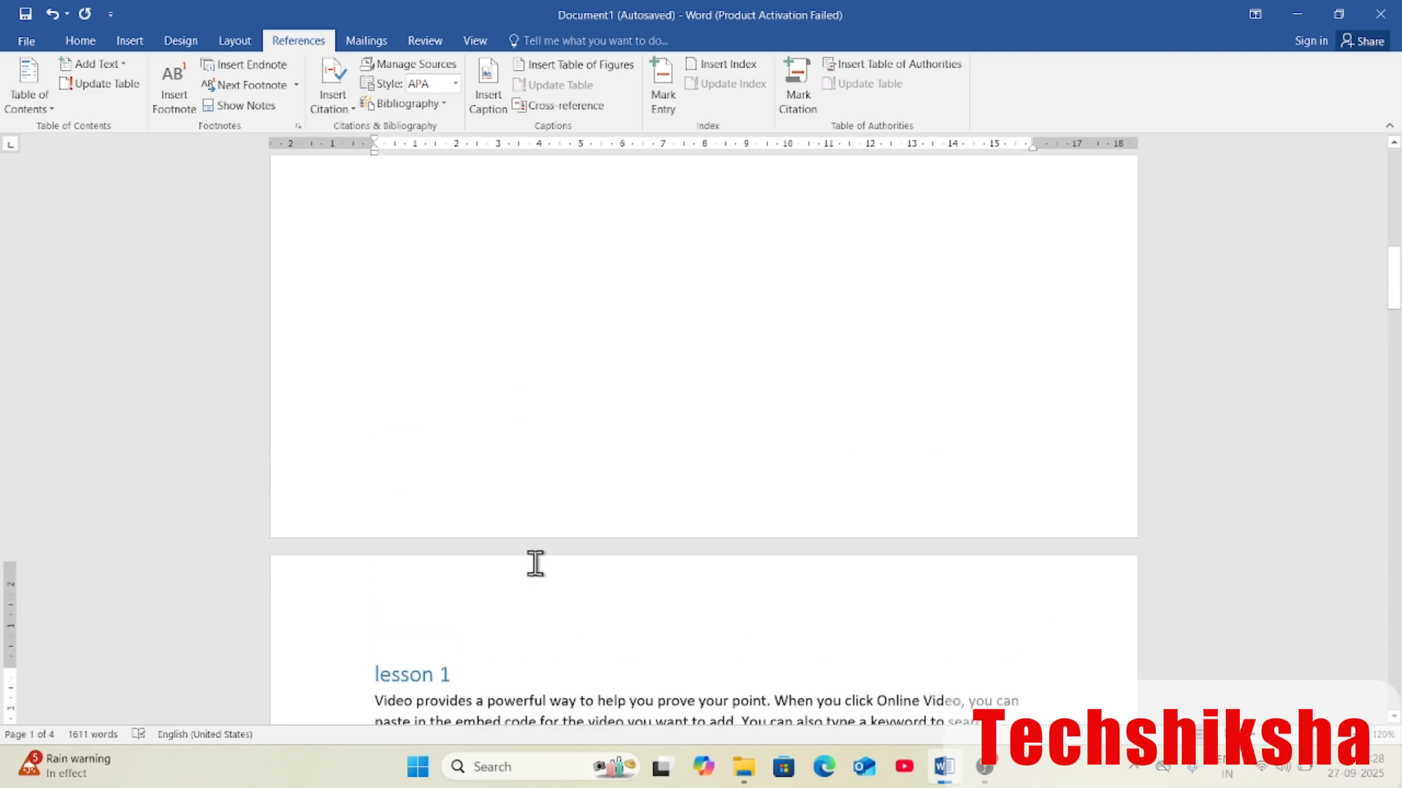
scroll(535, 562, "up", 5)
scroll(535, 562, "up", 1)
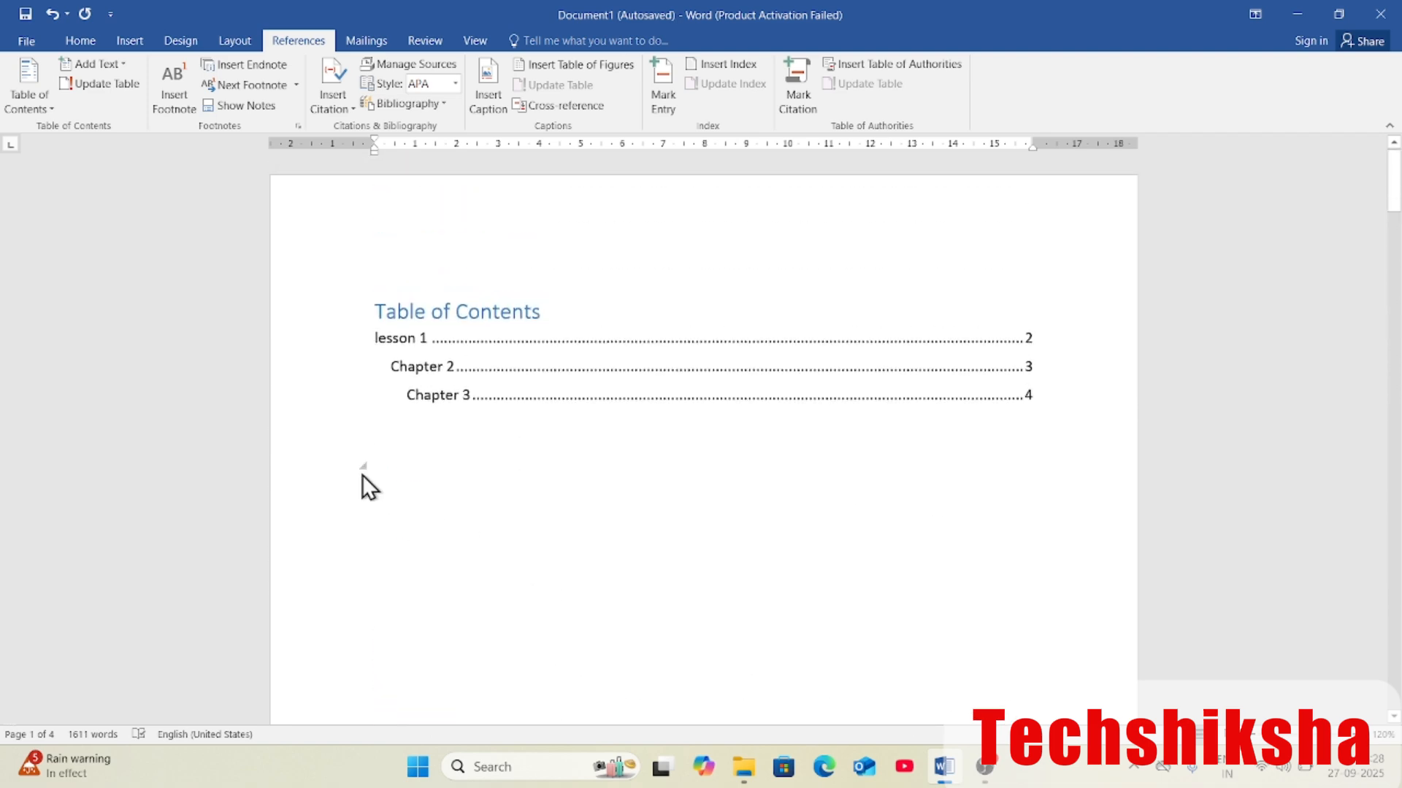
left_click(376, 469)
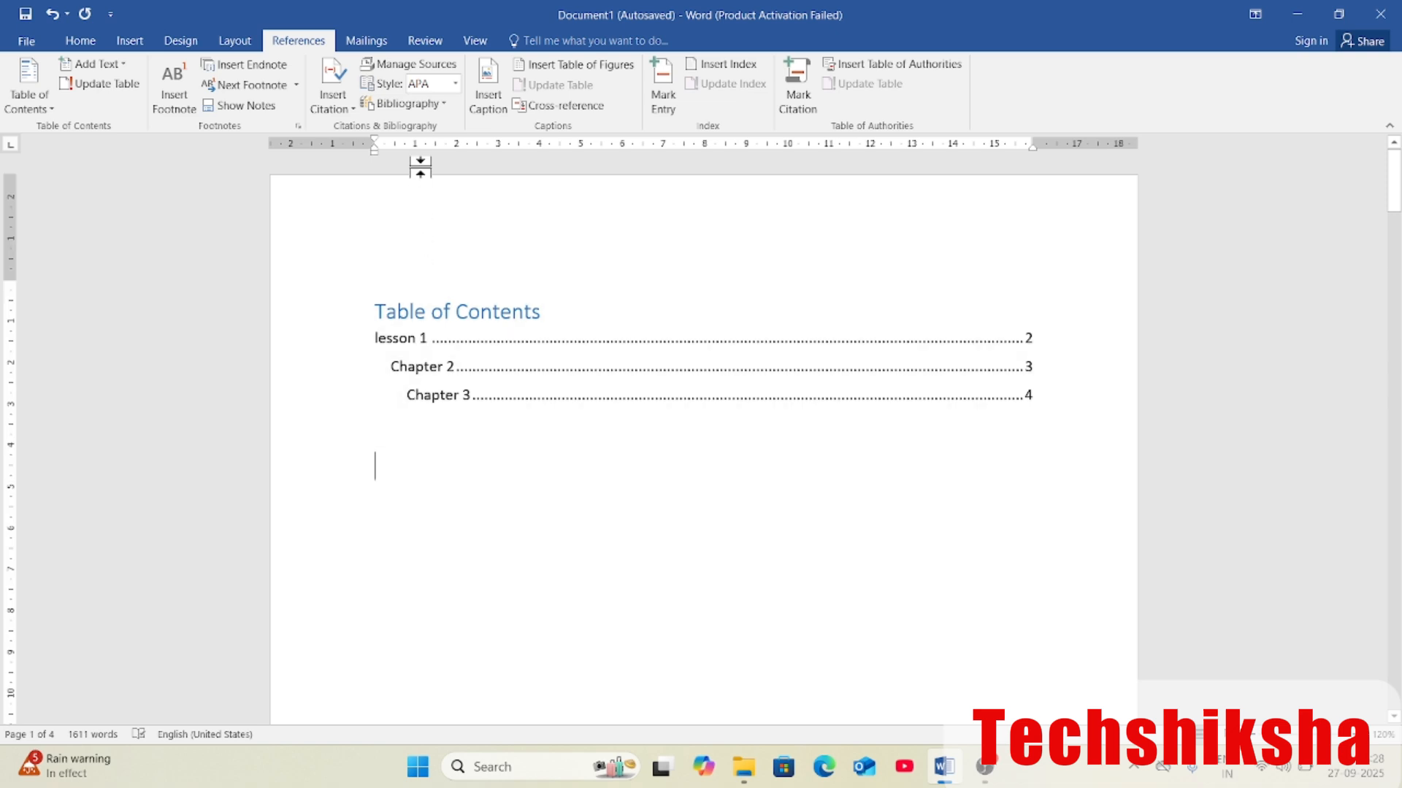
left_click(430, 107)
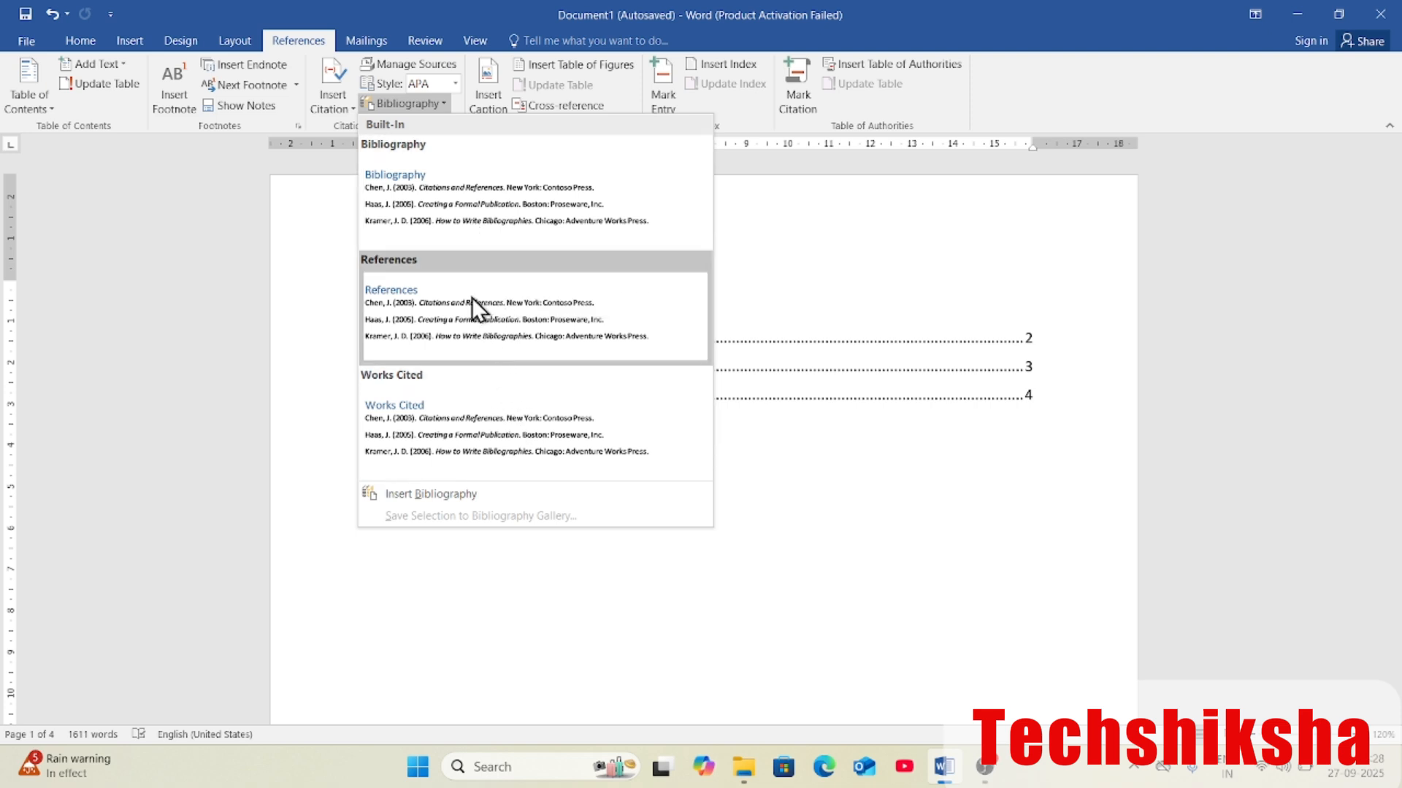
left_click(466, 217)
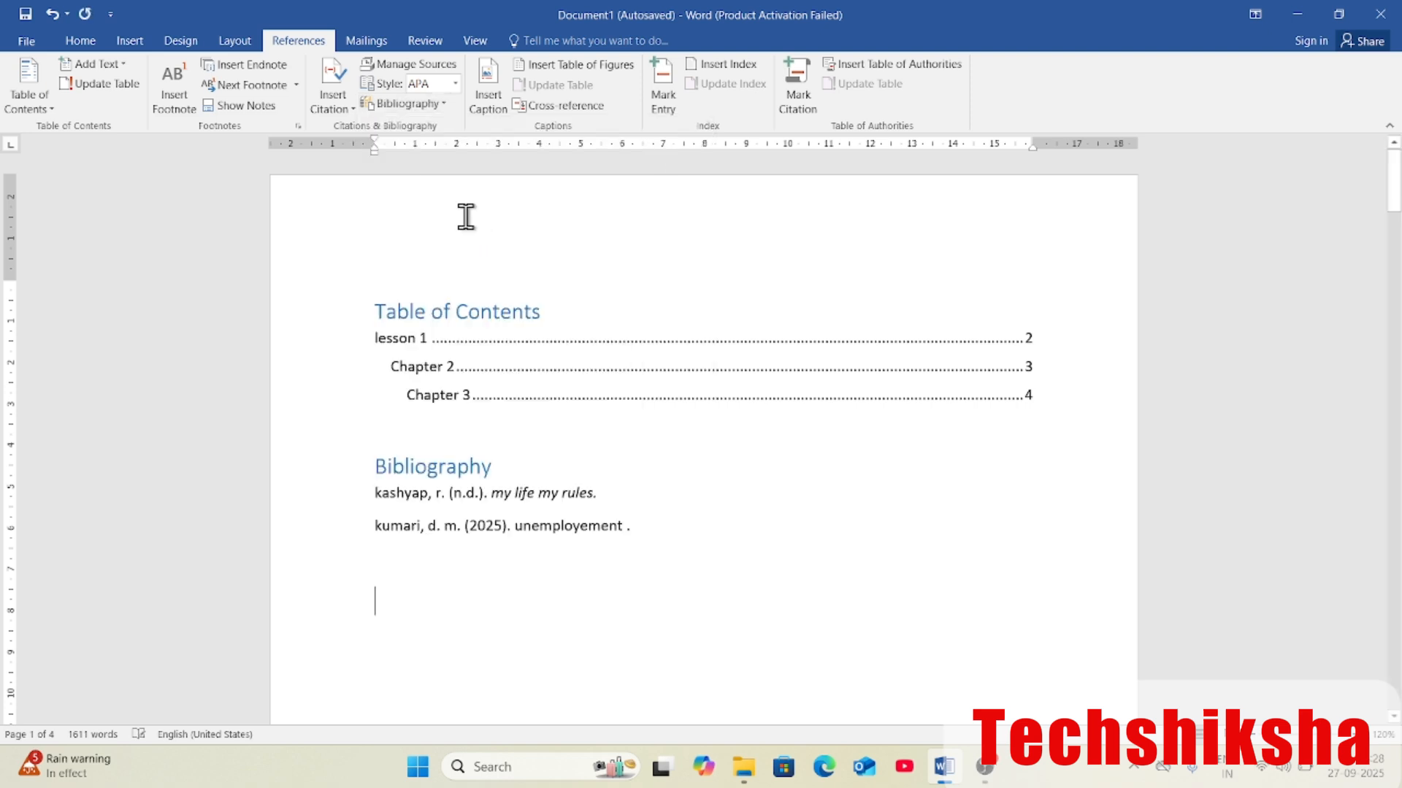
Insert a table of three columns and three rows after the second paragraph under "lesson 1"
scroll(449, 529, "down", 2)
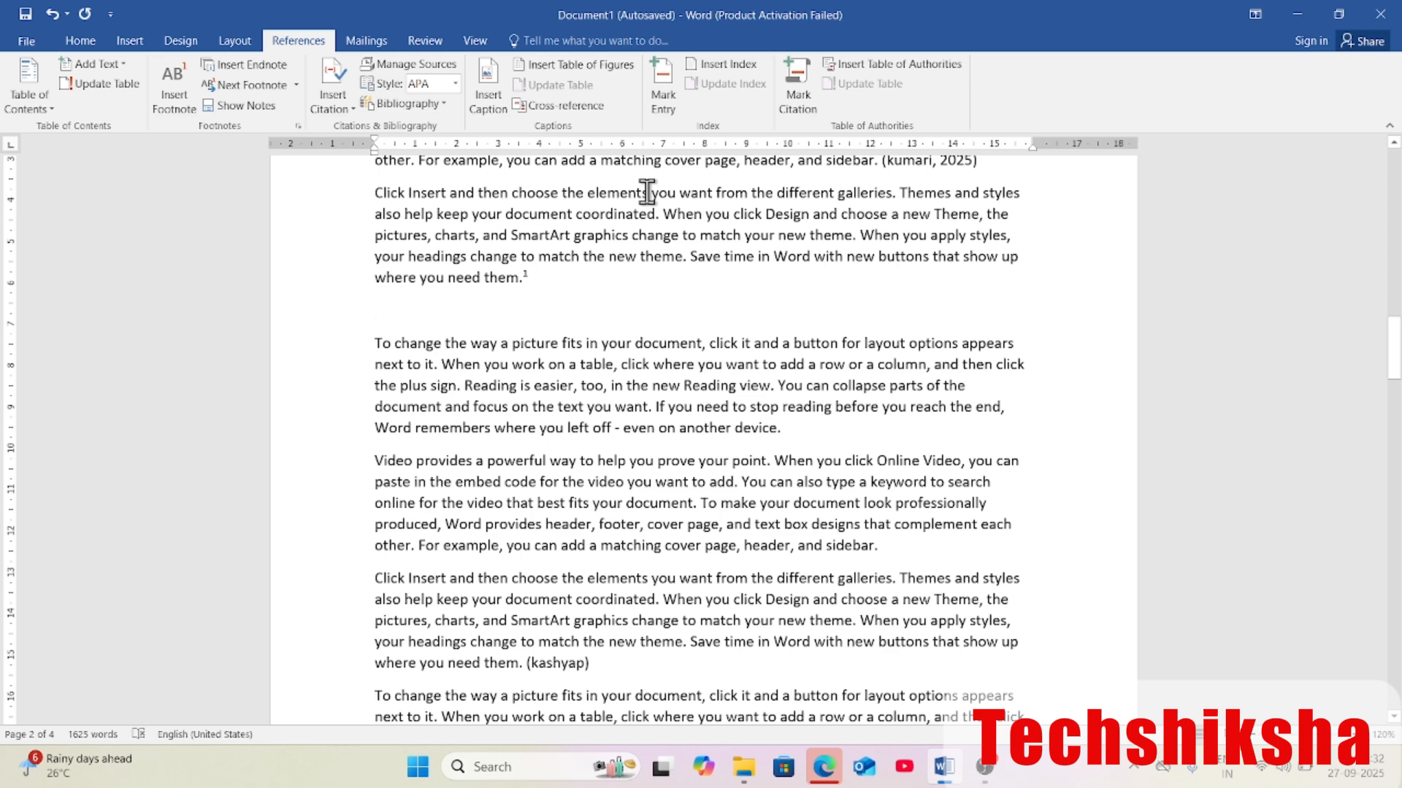
left_click(138, 36)
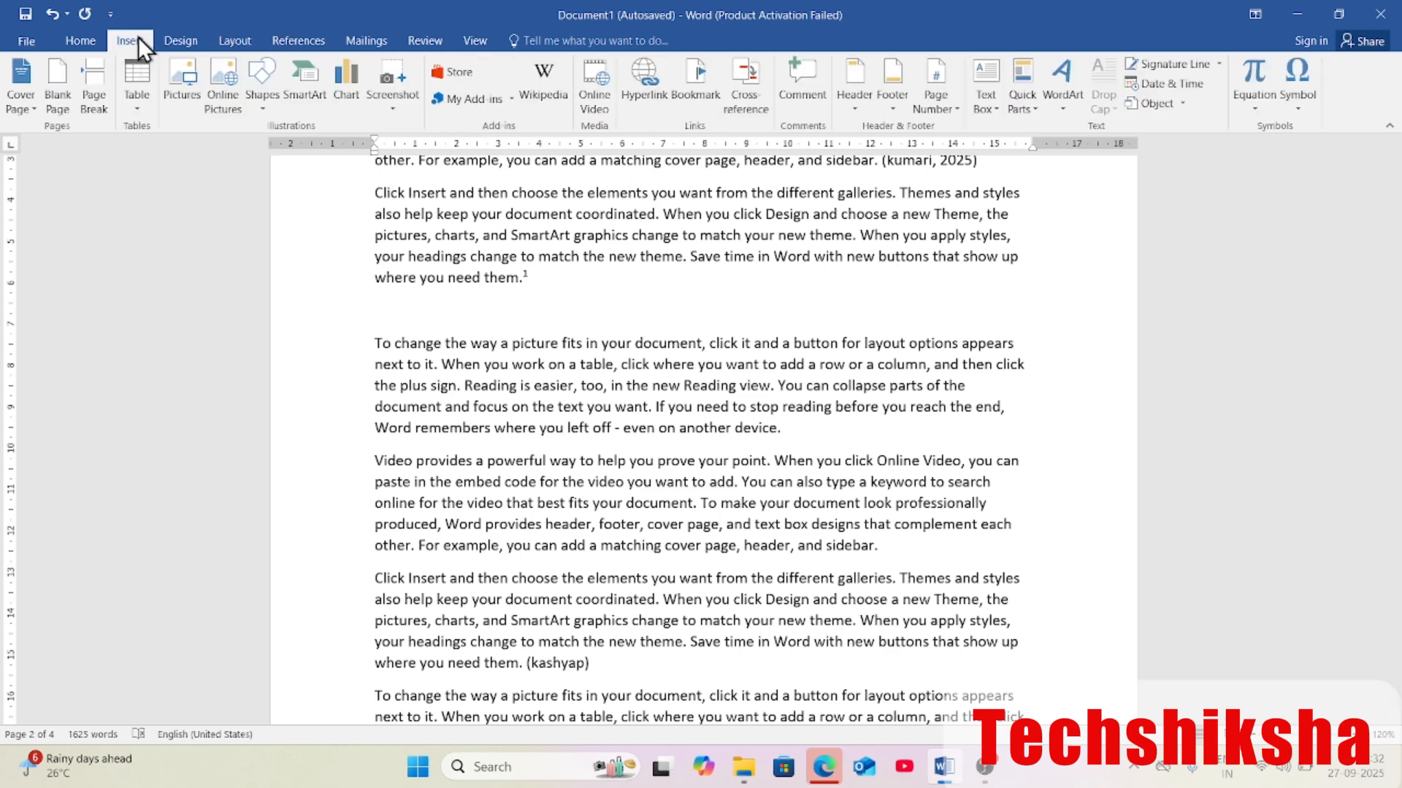
left_click(137, 109)
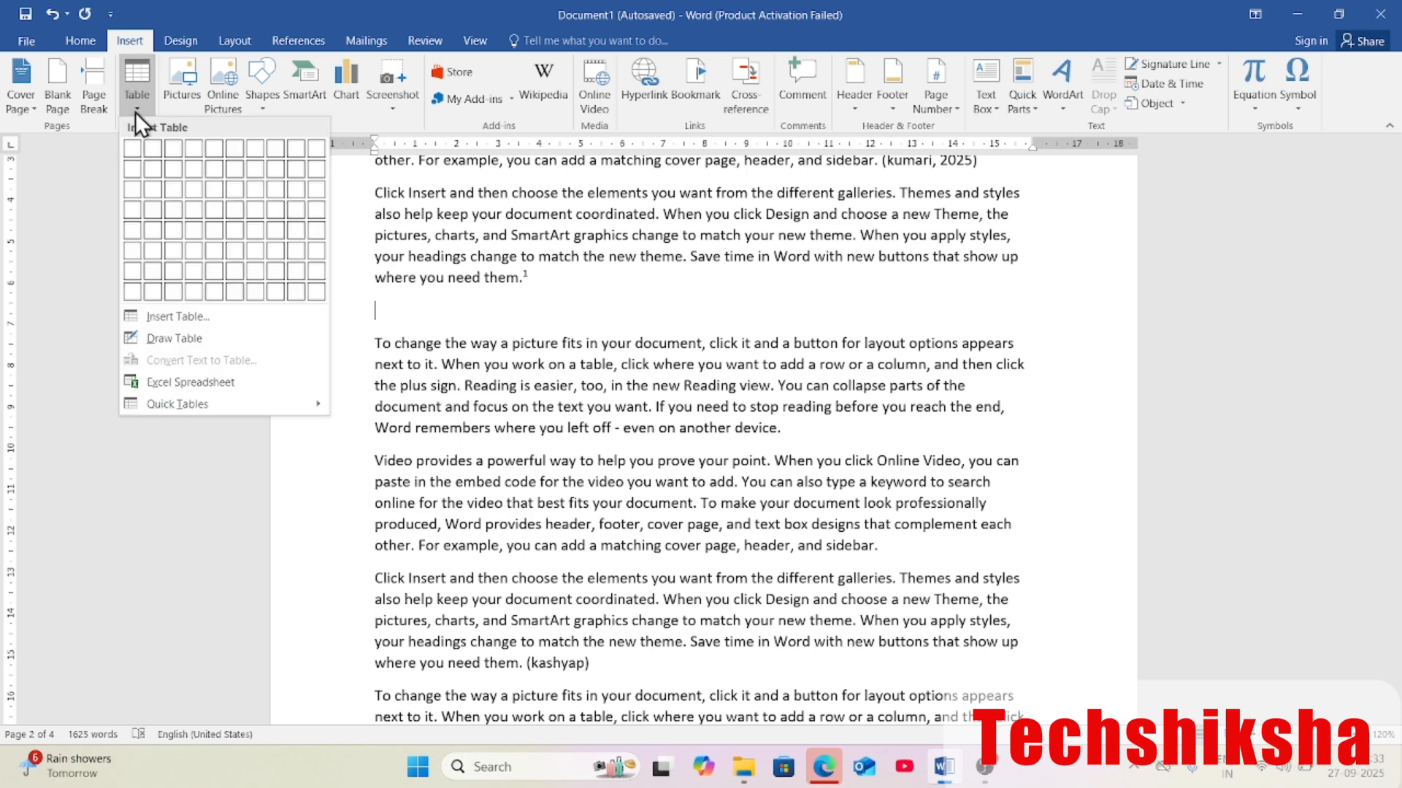
left_click(171, 188)
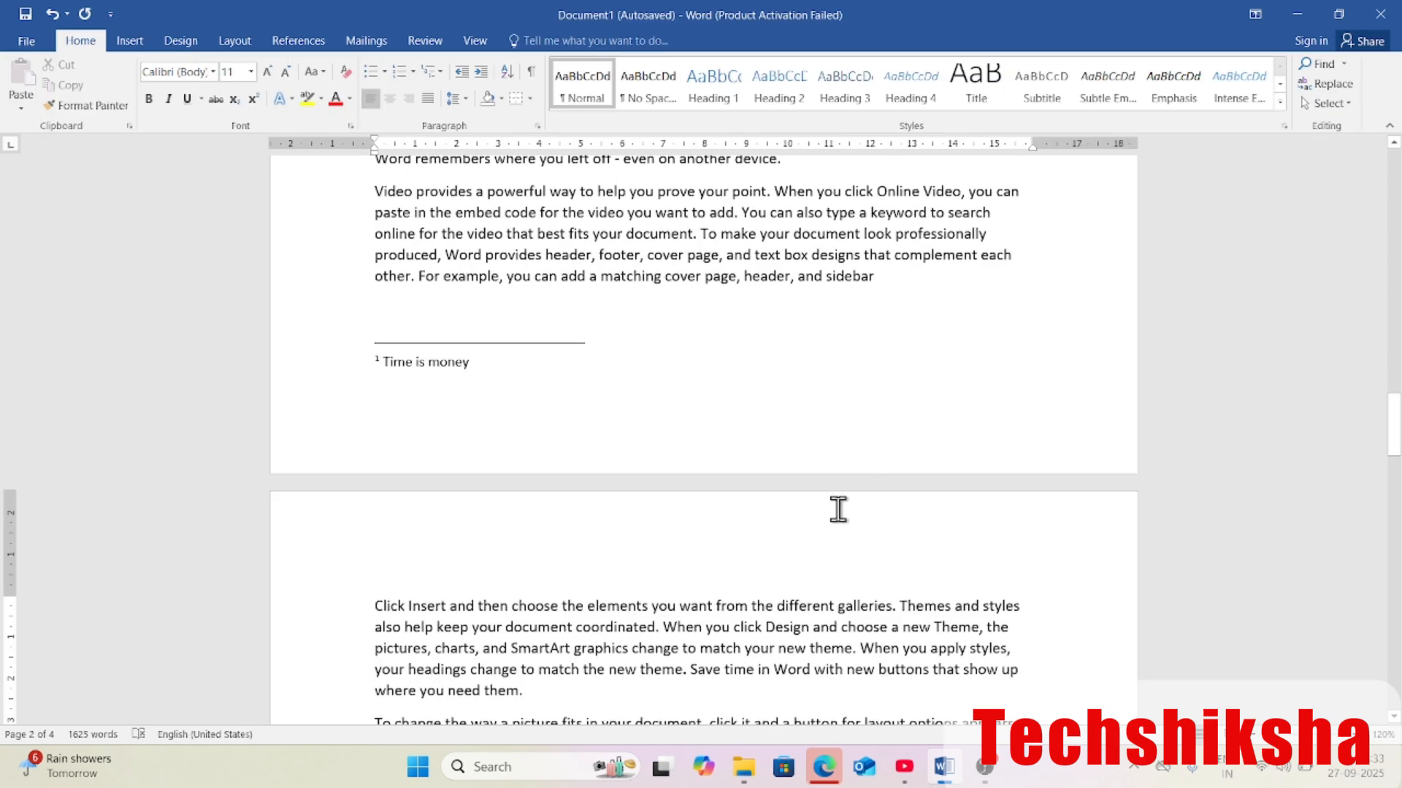
Add an empty line above the "Chapter 2" heading and insert a table of two columns and four rows there
scroll(839, 503, "down", 8)
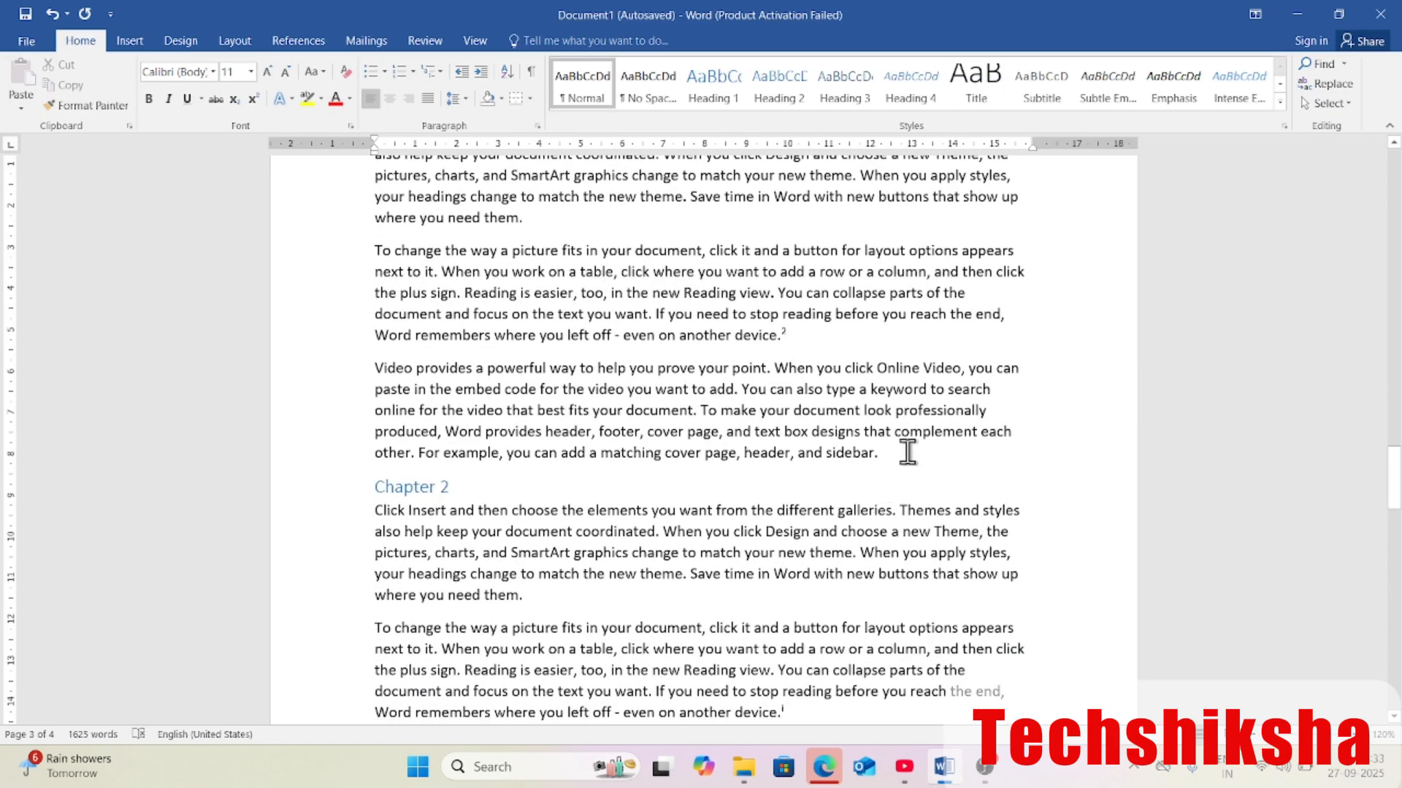
key("Return")
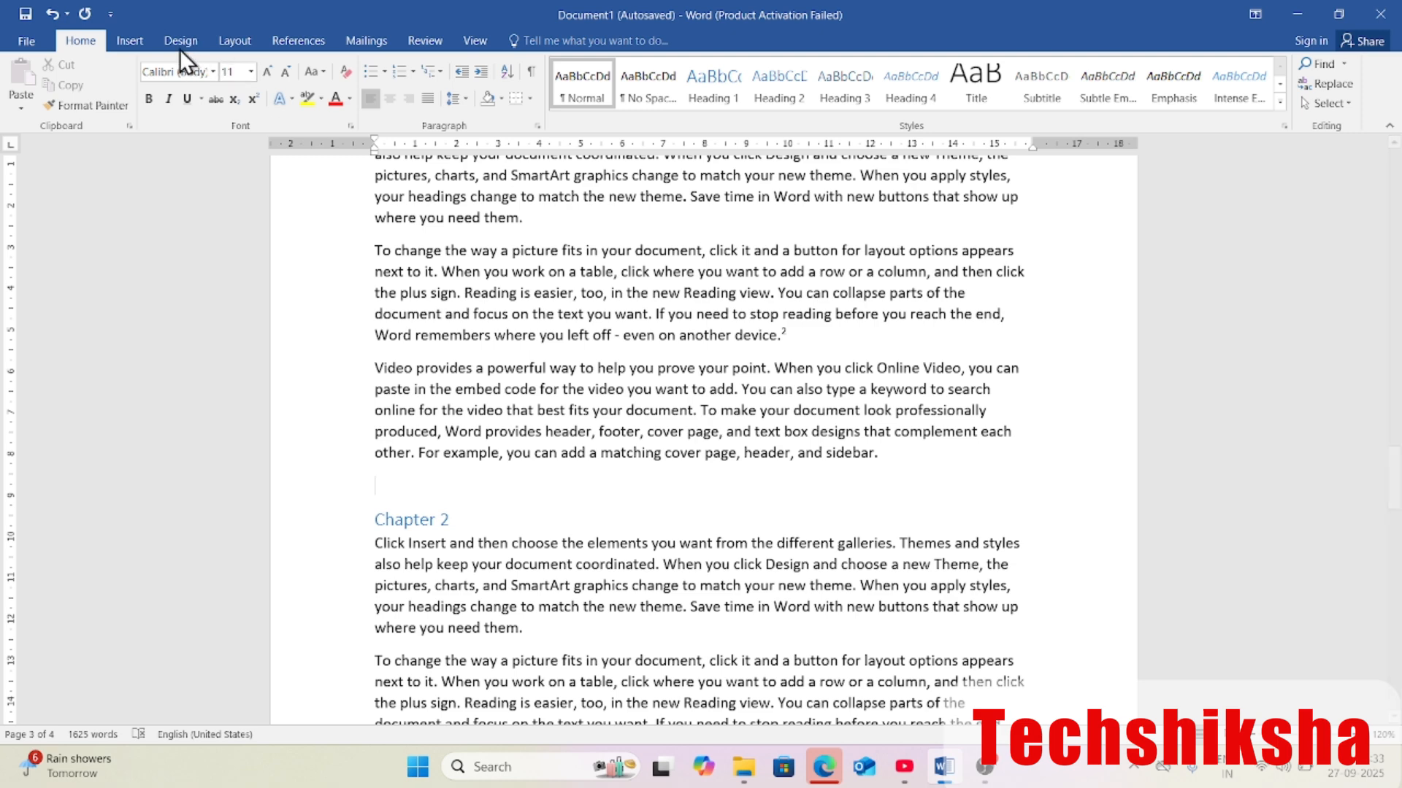
left_click(131, 48)
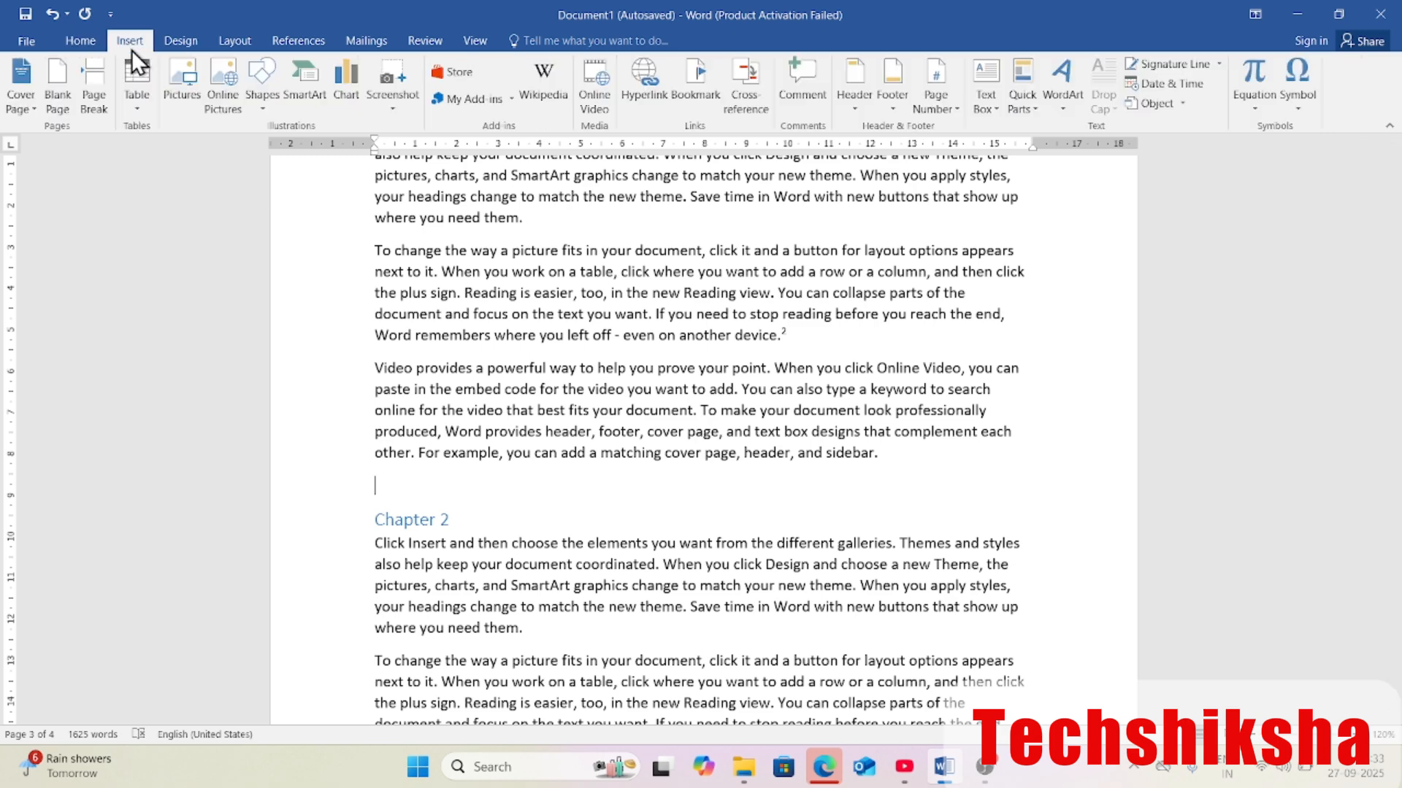
left_click(141, 111)
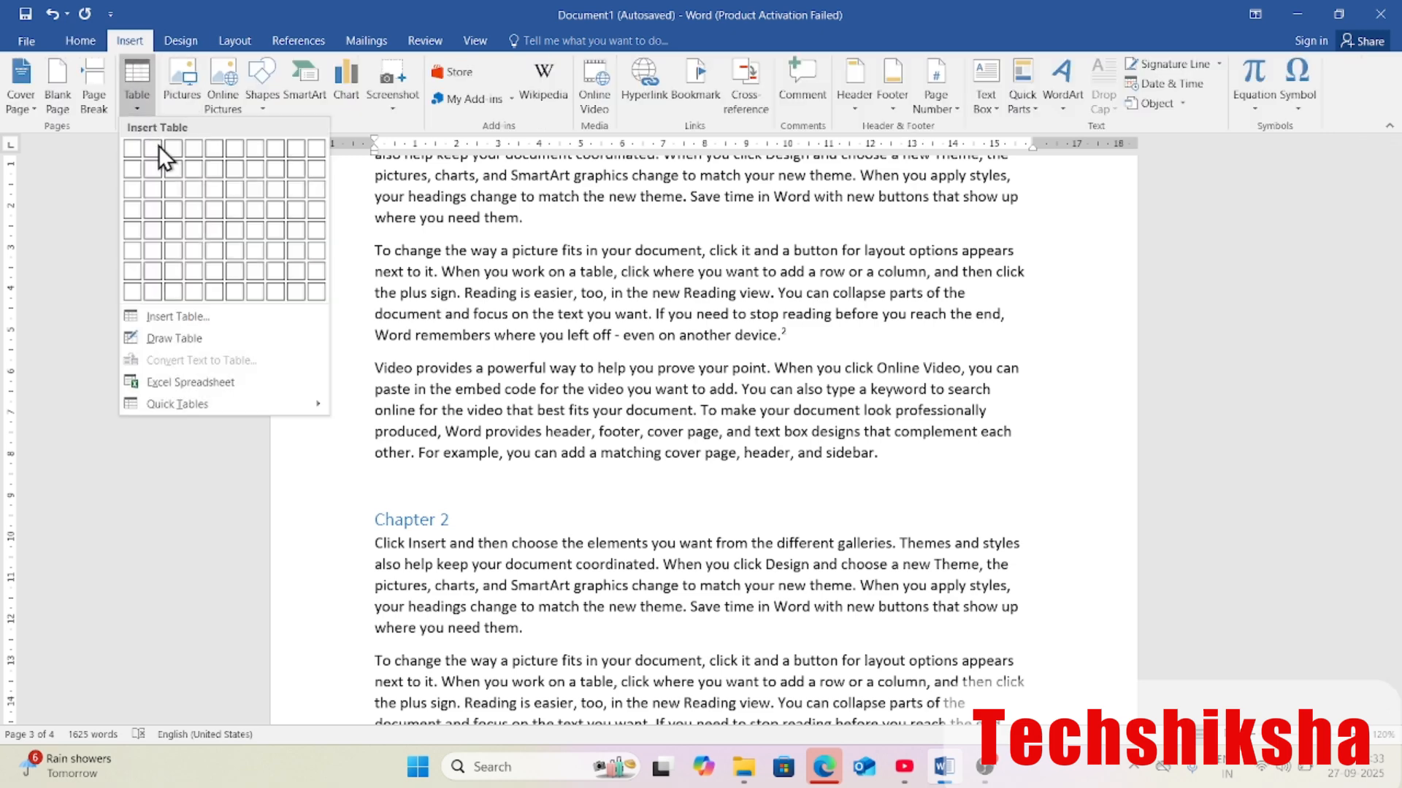
left_click(160, 213)
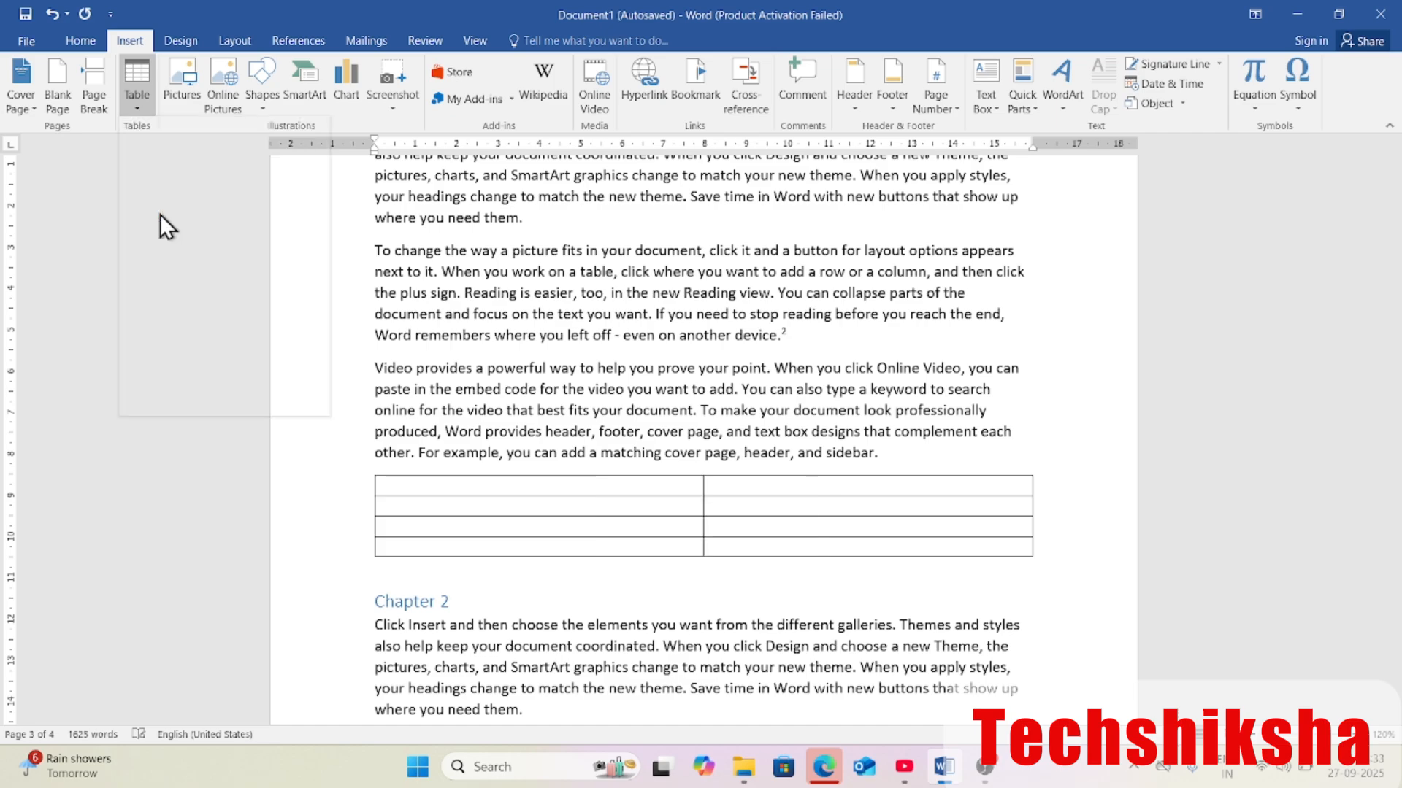
Insert a table of three columns and four rows after the last paragraph of the document, above the endnote
scroll(553, 604, "down", 4)
scroll(554, 604, "down", 15)
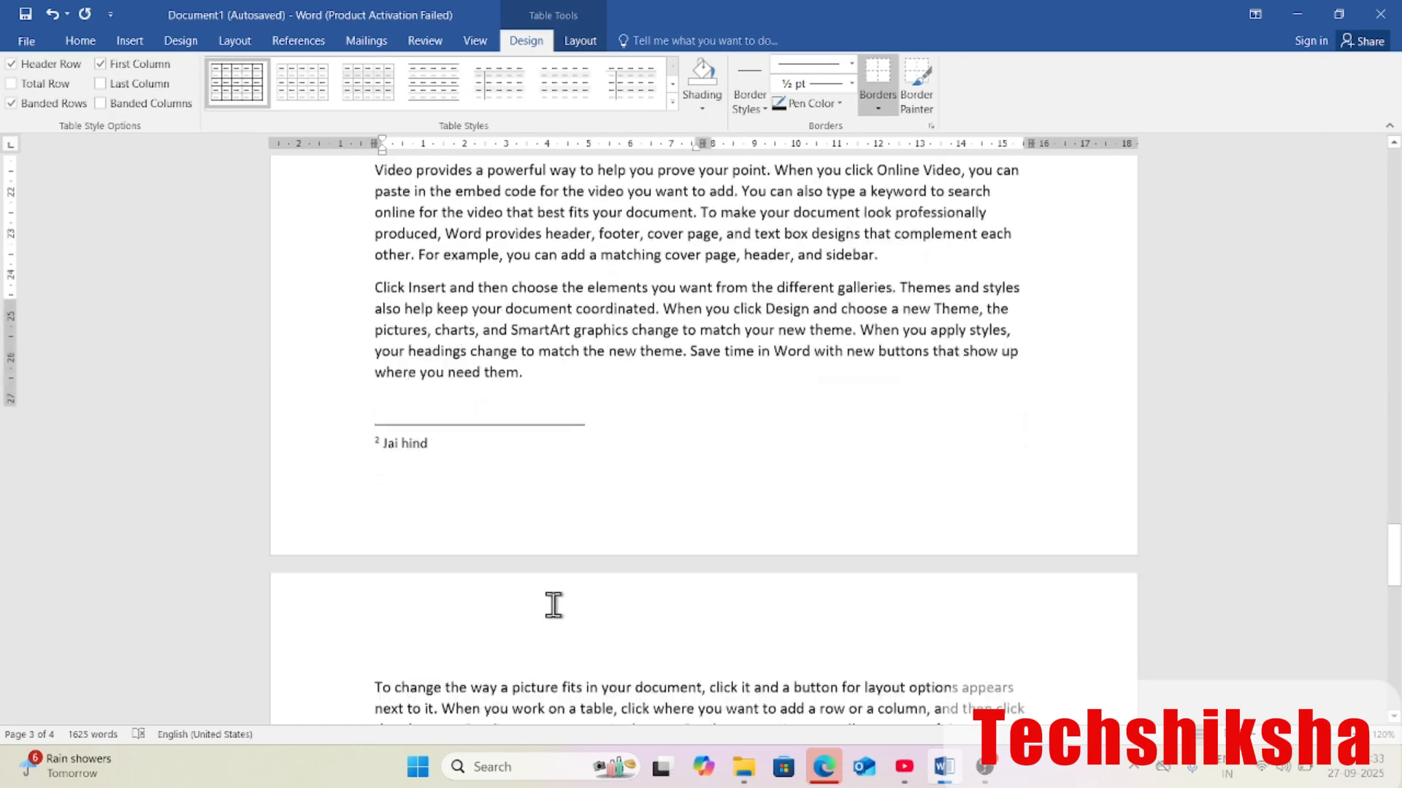
scroll(427, 683, "down", 4)
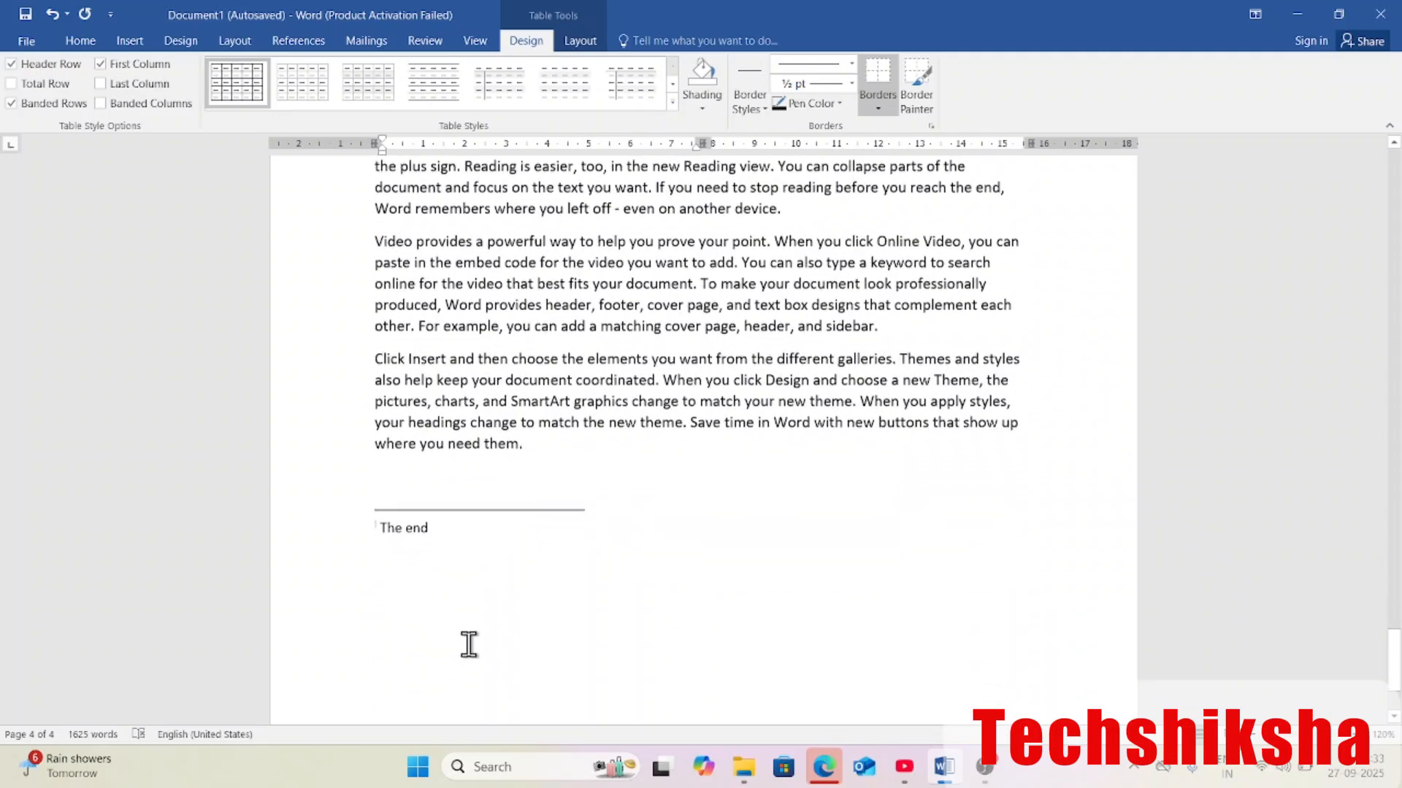
left_click(514, 460)
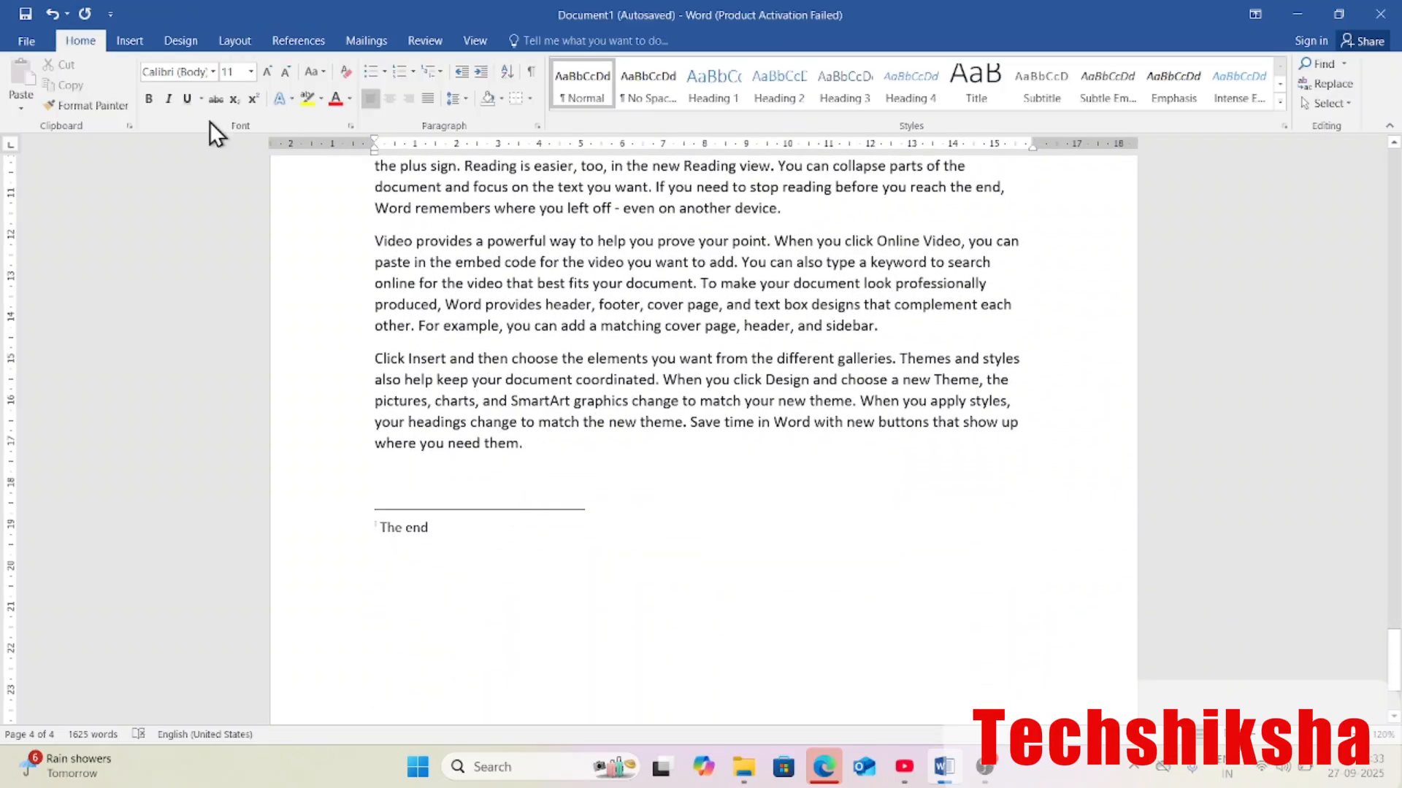
left_click(126, 36)
left_click(134, 109)
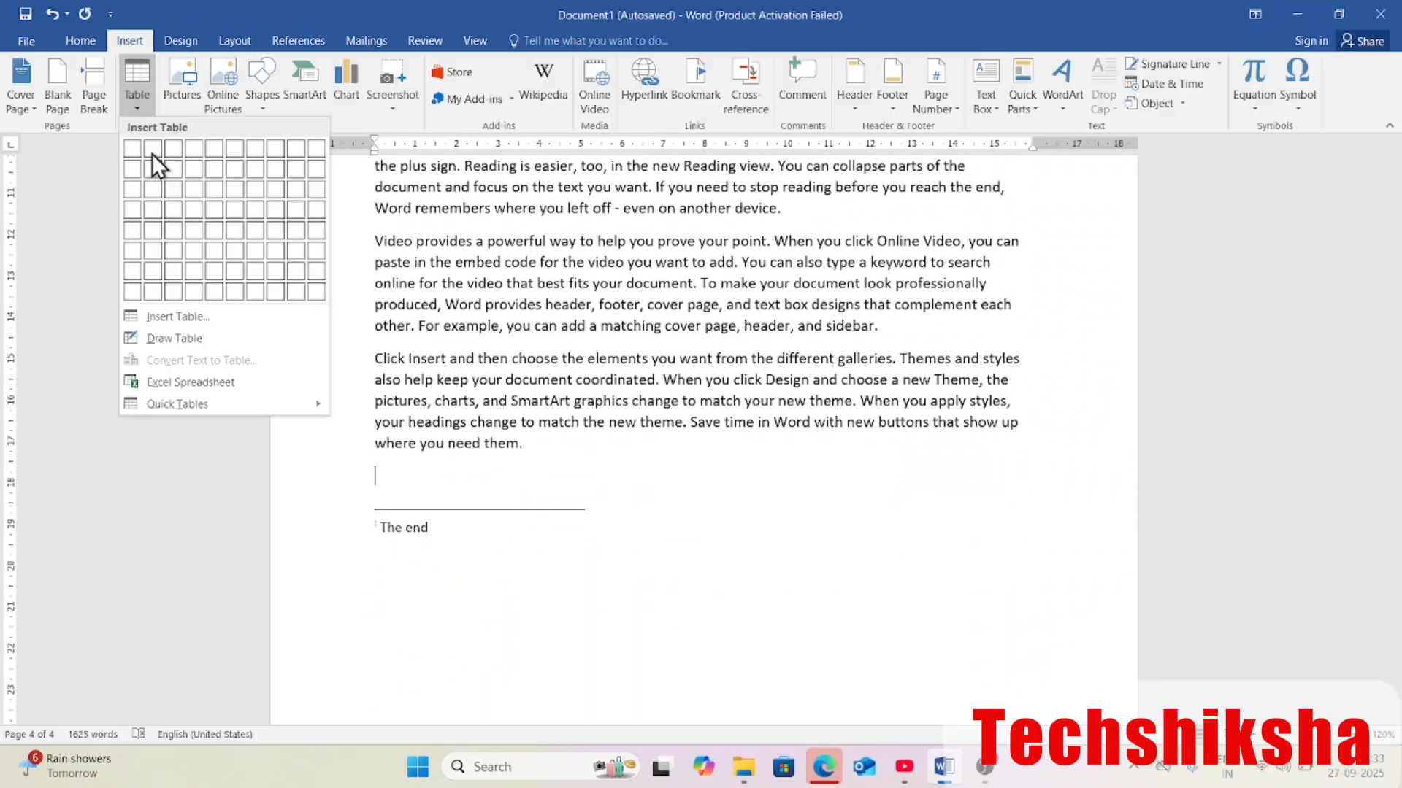
left_click(177, 208)
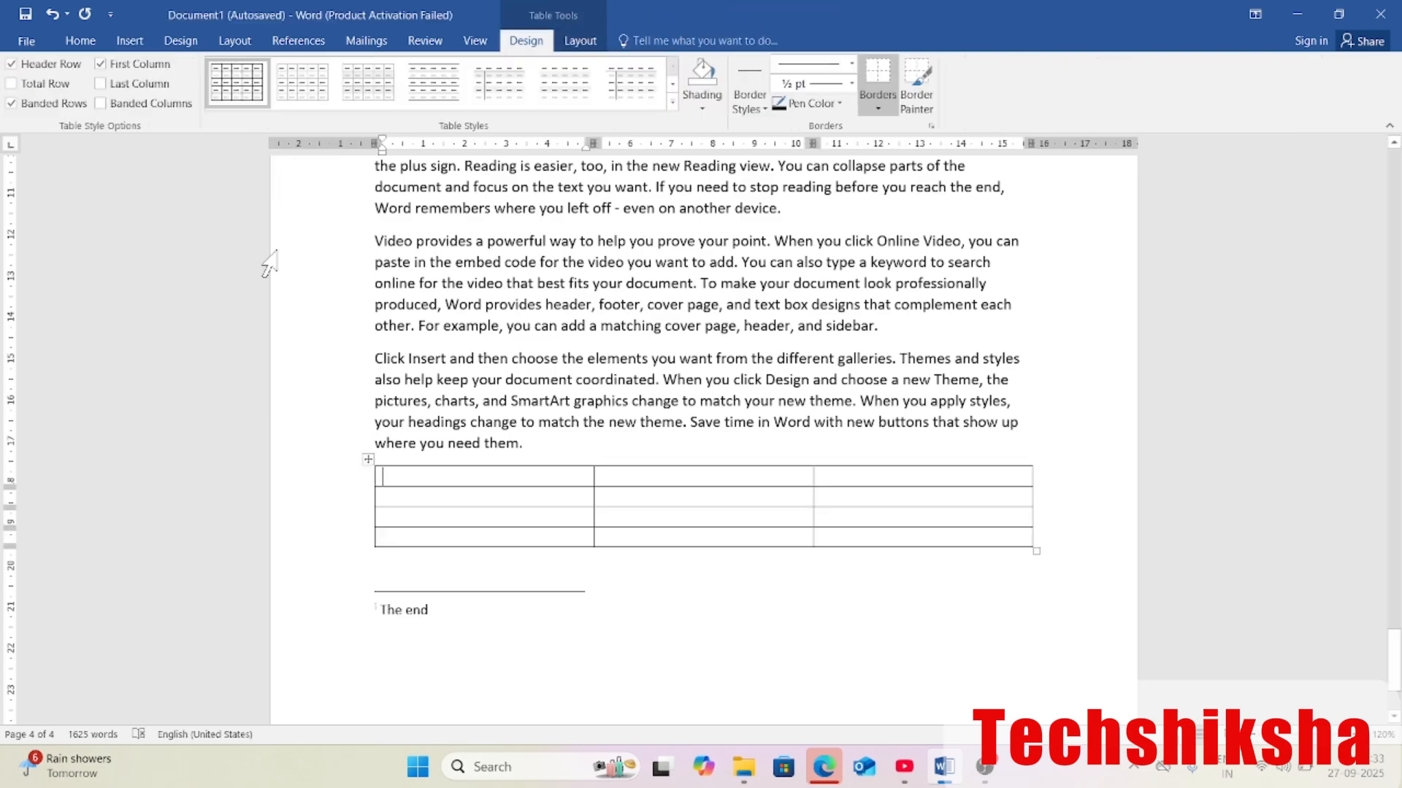
Insert the caption "Table 1" with the Table label above the three-column table under "lesson 1"
scroll(607, 420, "up", 3)
scroll(607, 420, "up", 15)
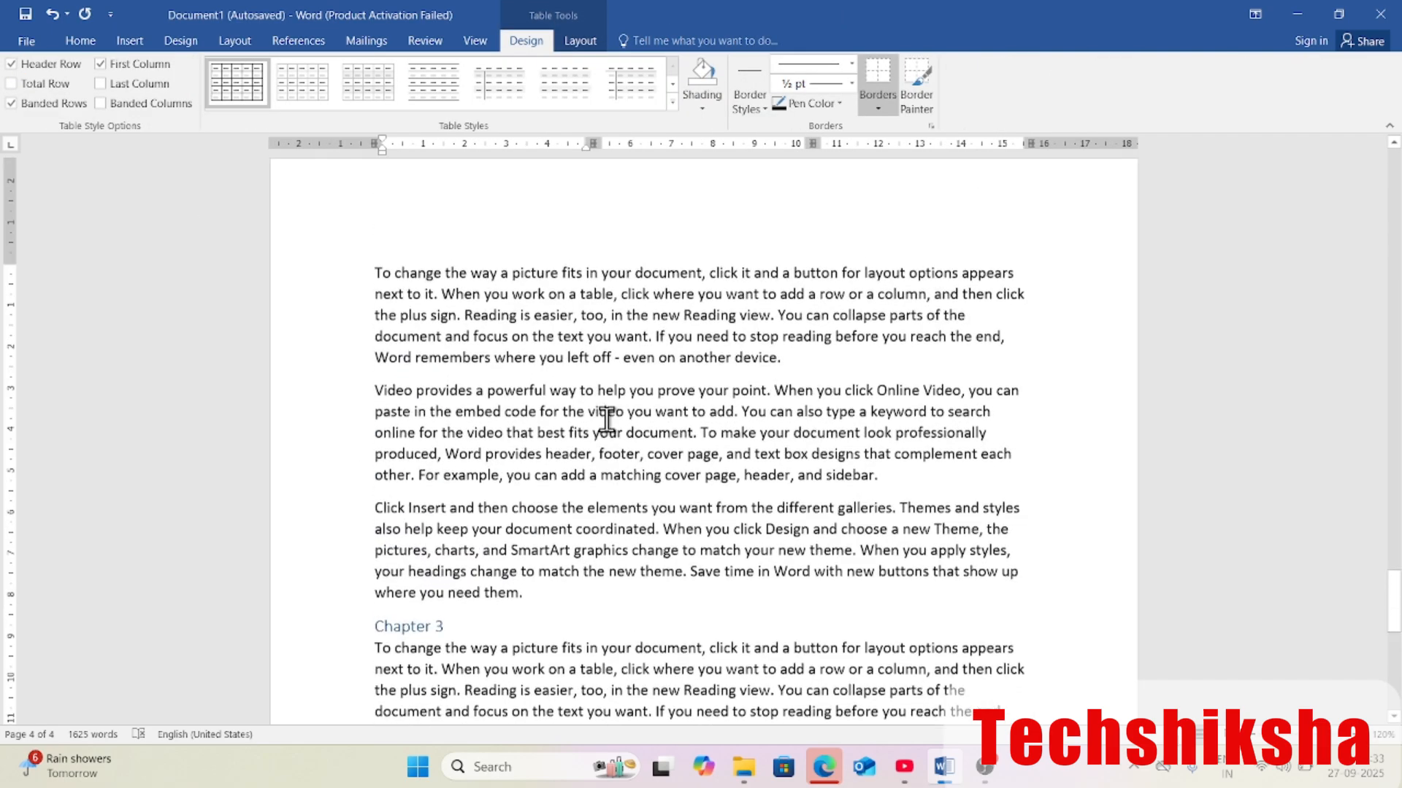
scroll(607, 420, "up", 15)
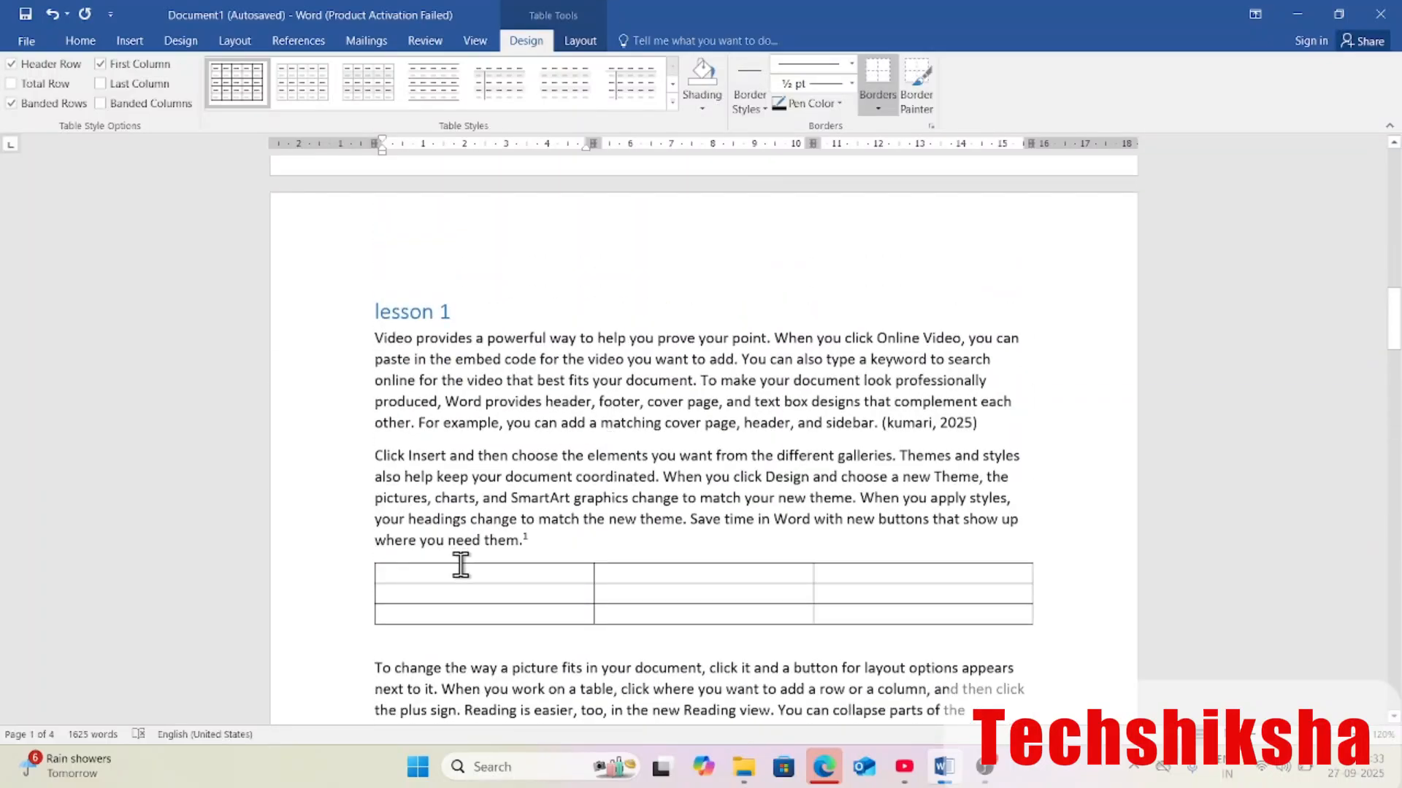
left_click(461, 562)
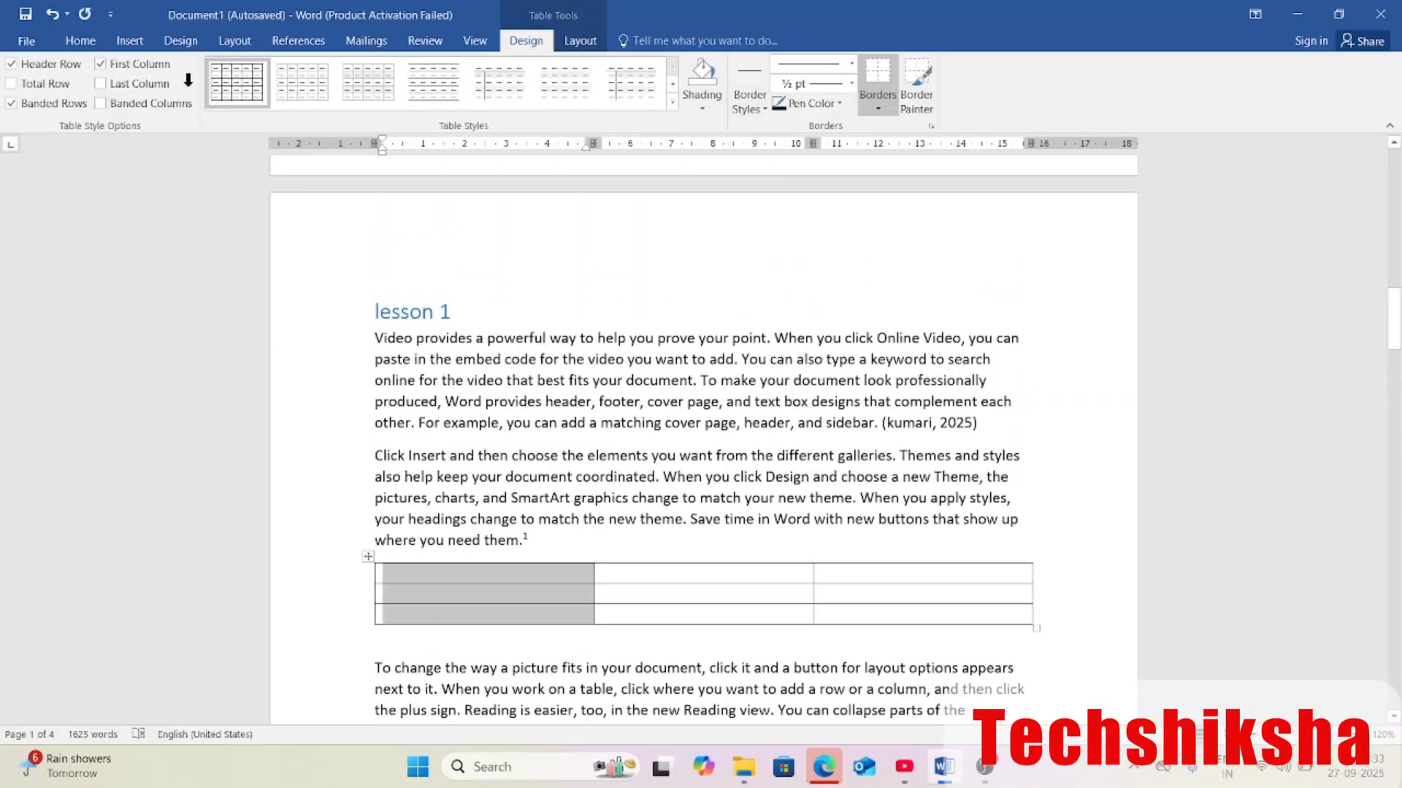
left_click(315, 45)
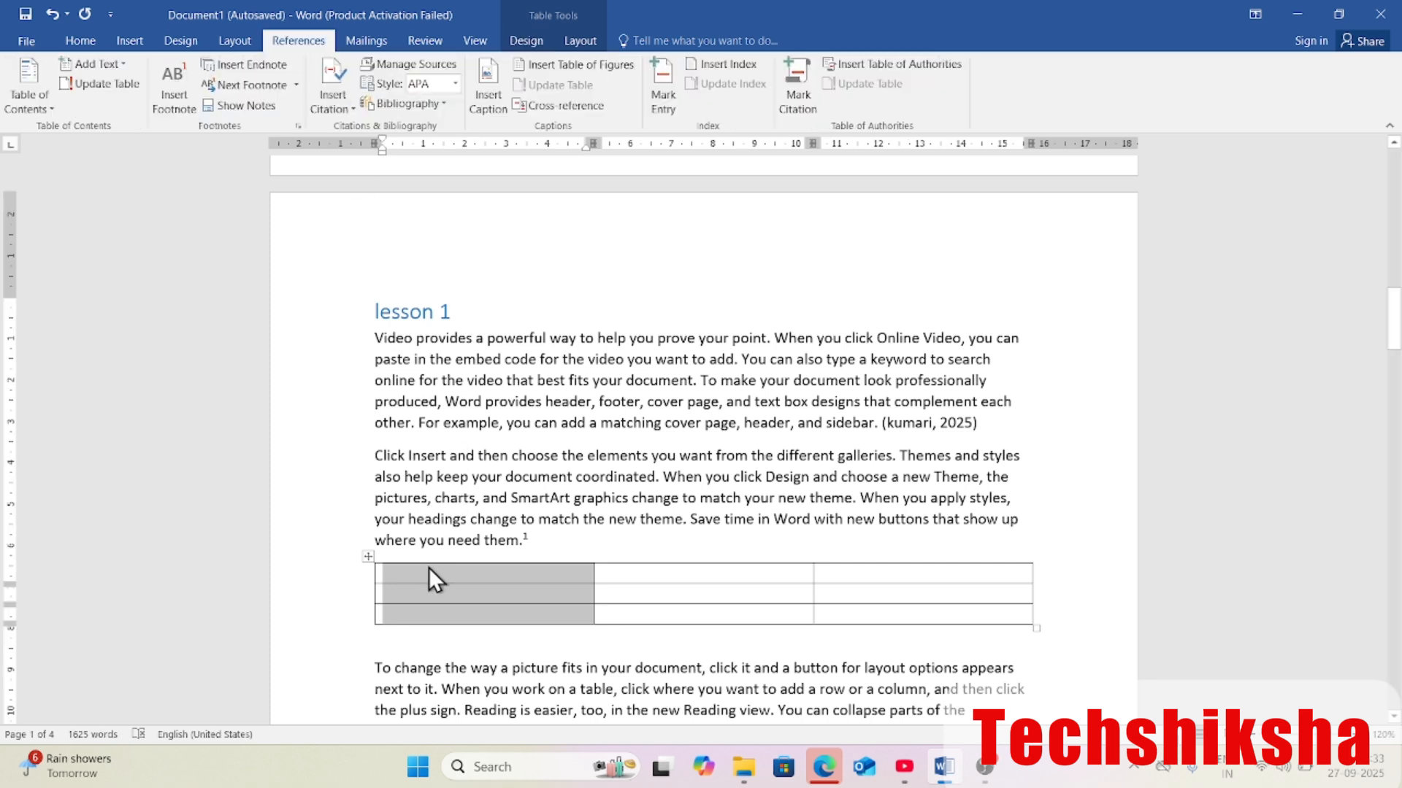
left_click(494, 98)
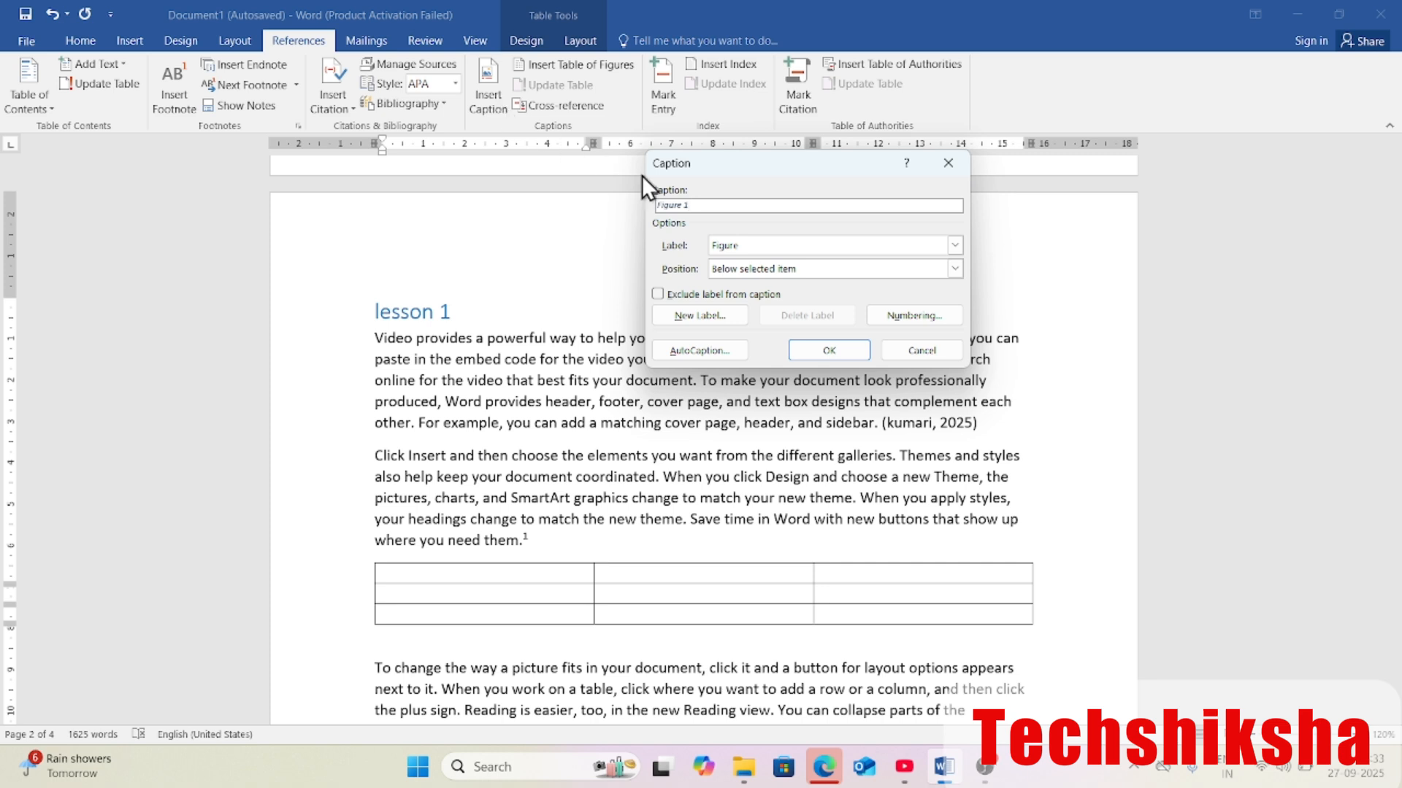
left_click(954, 246)
left_click(781, 287)
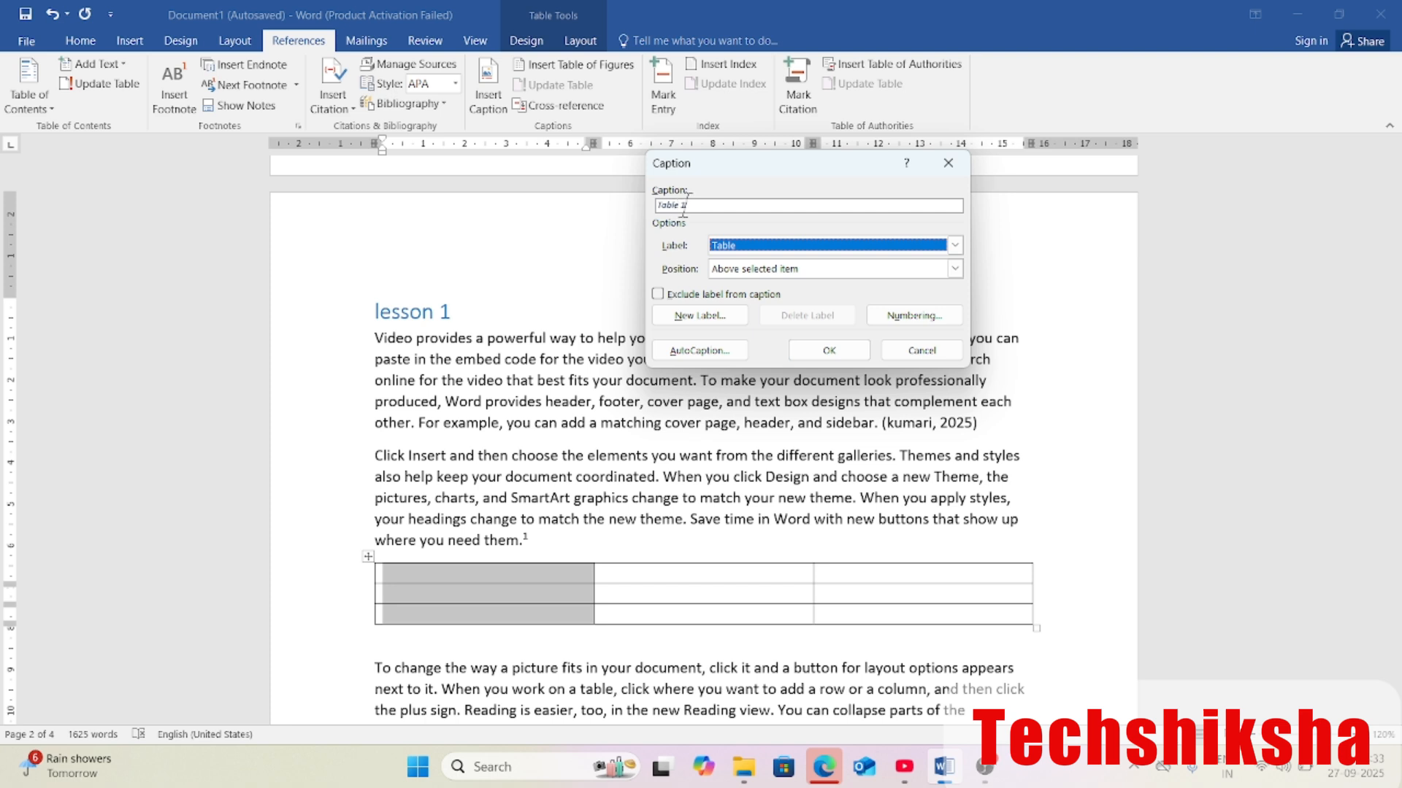
left_click(712, 206)
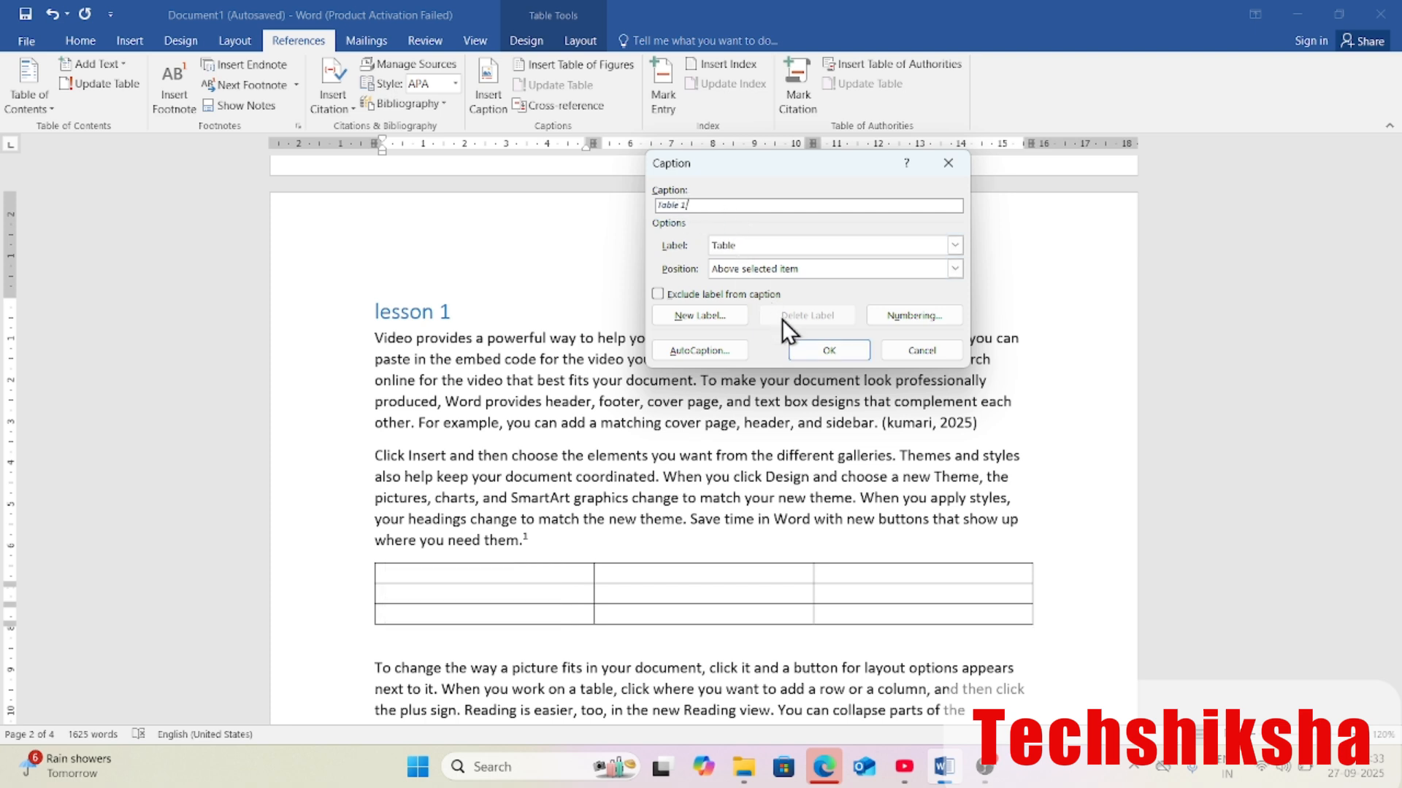
left_click(831, 350)
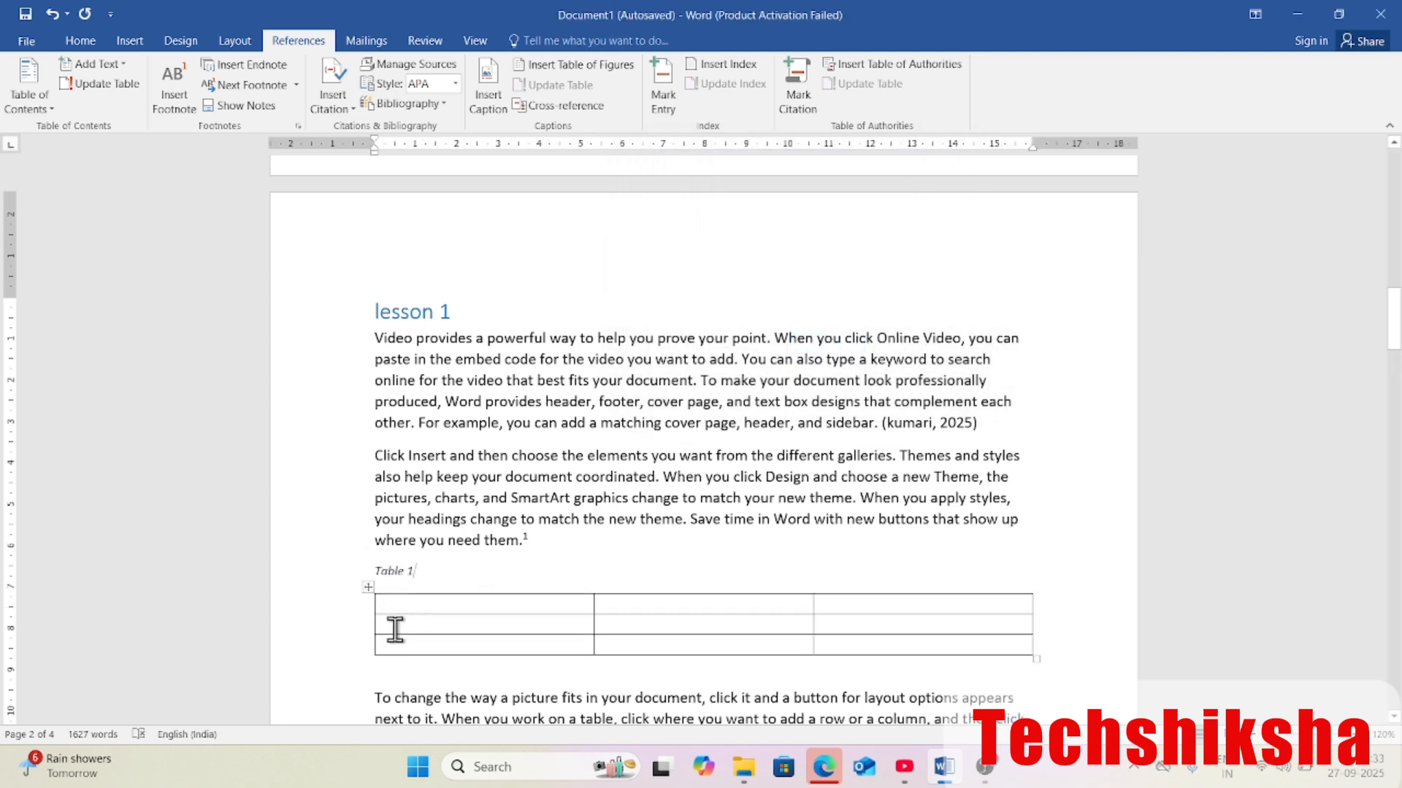
Select the two-column table above the "Chapter 2" heading and insert the caption "Table 2" above it
scroll(584, 563, "down", 1)
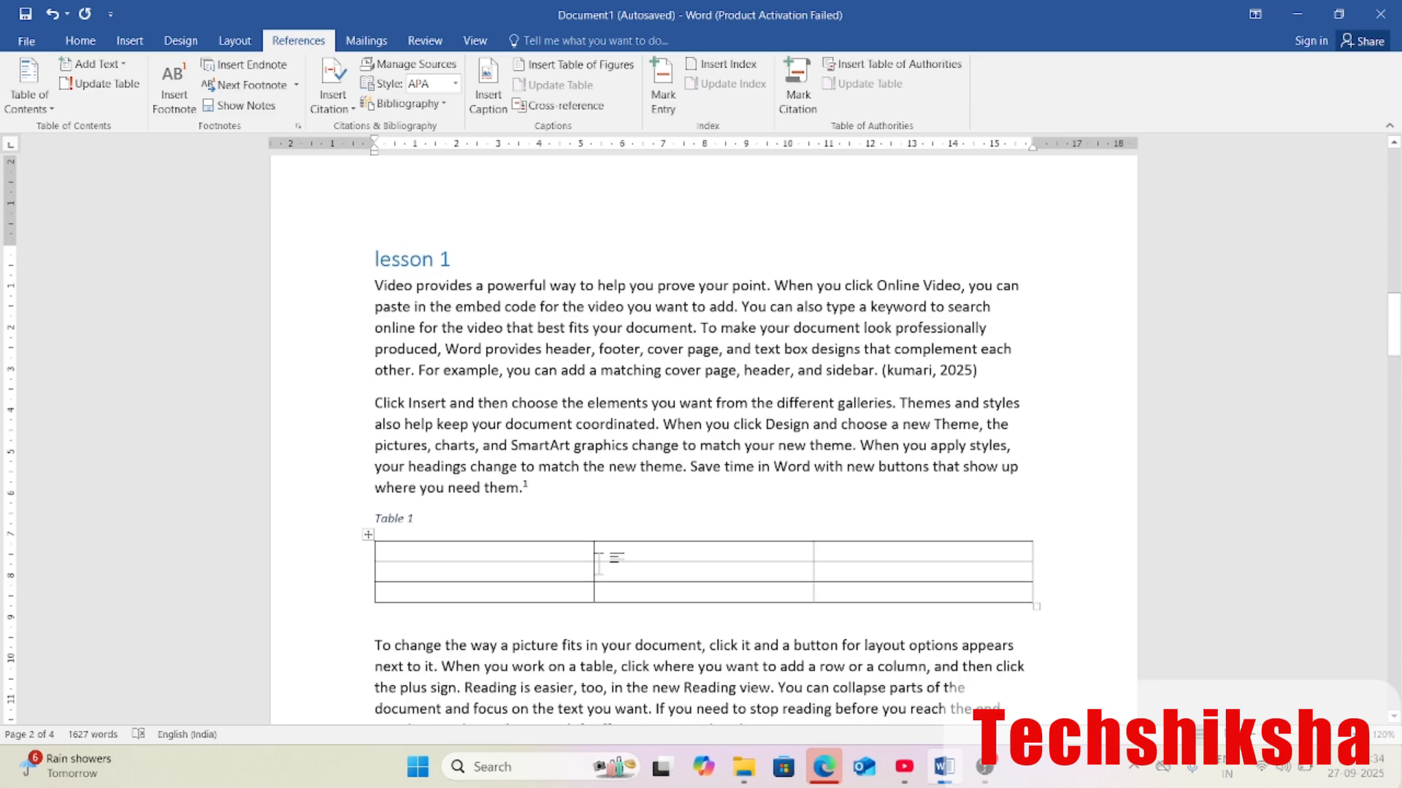
scroll(598, 562, "down", 15)
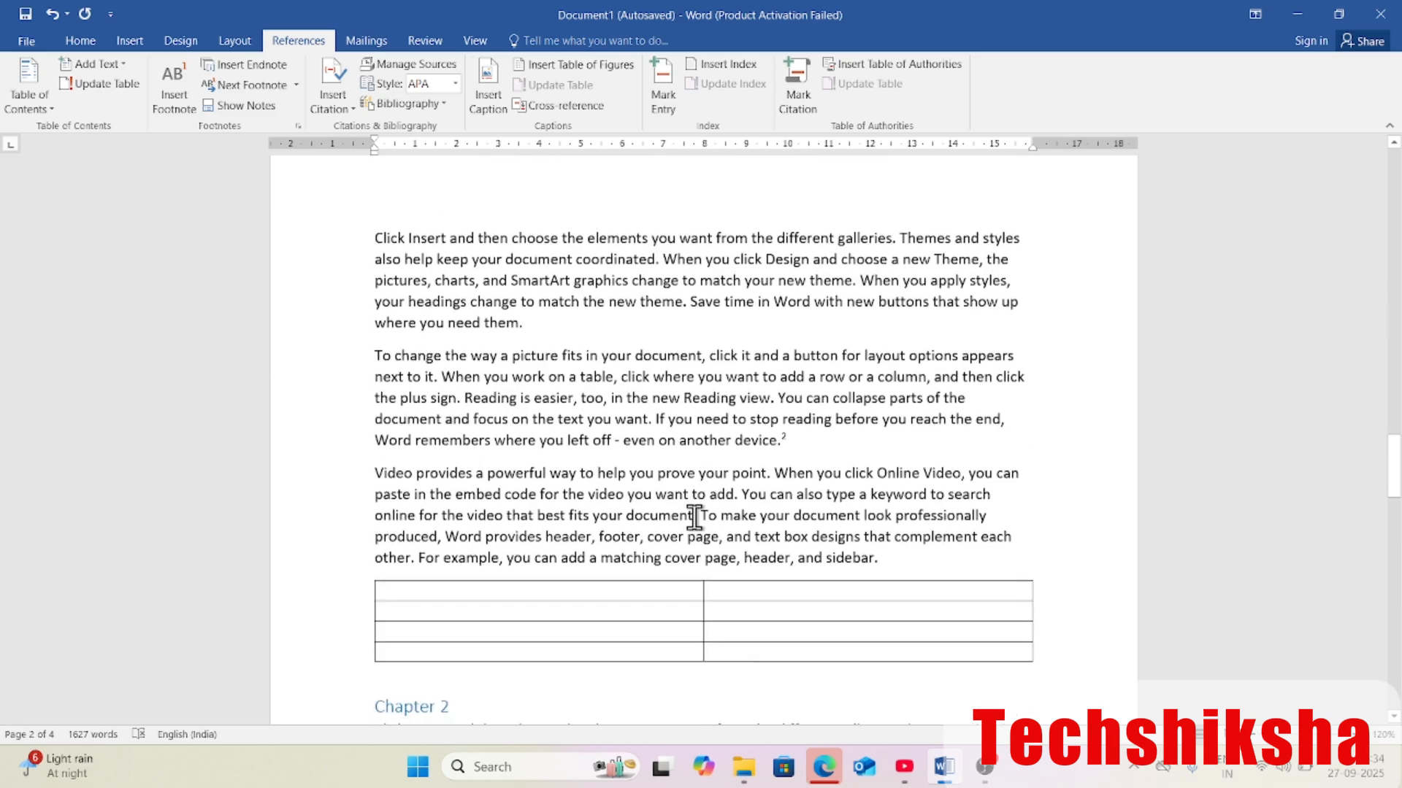
left_click(368, 259)
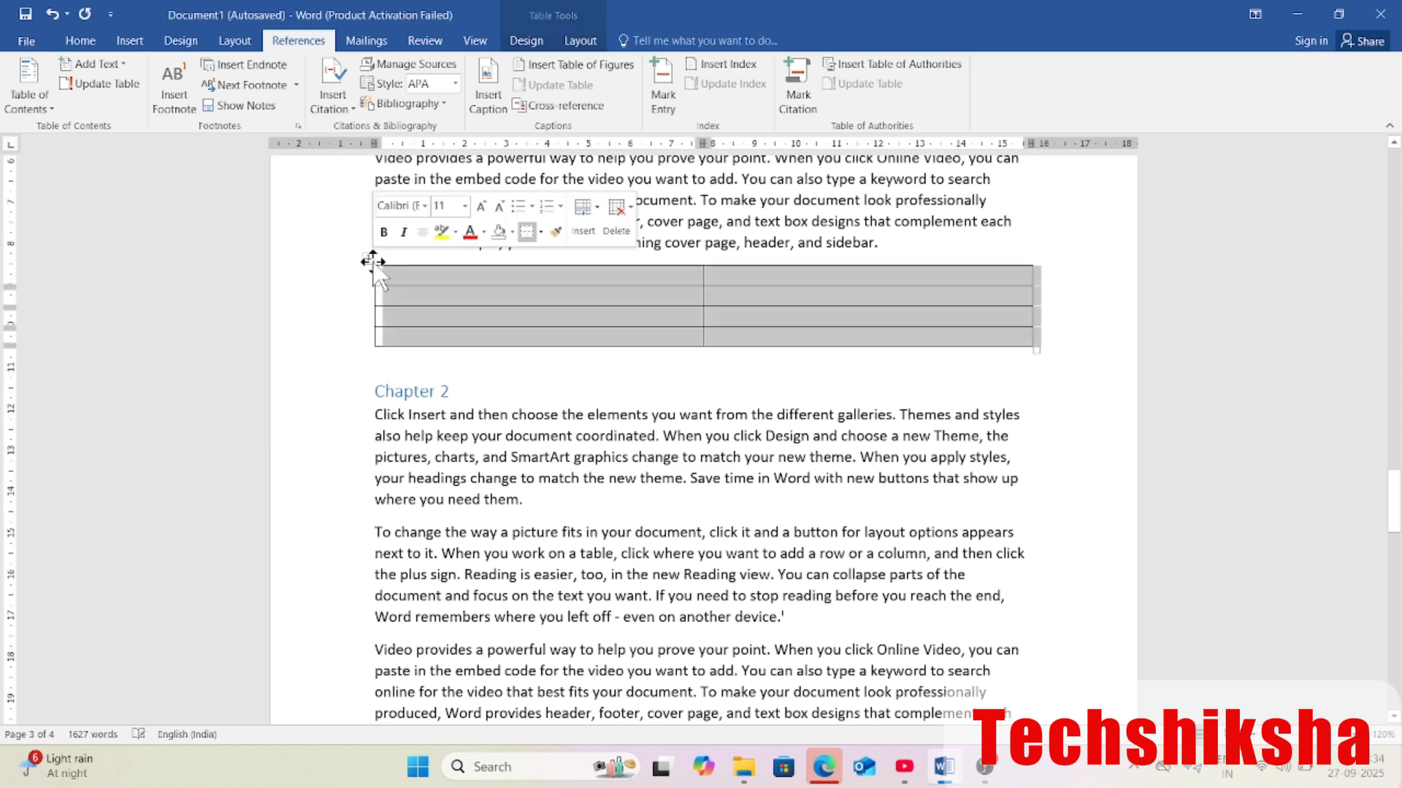
left_click(497, 80)
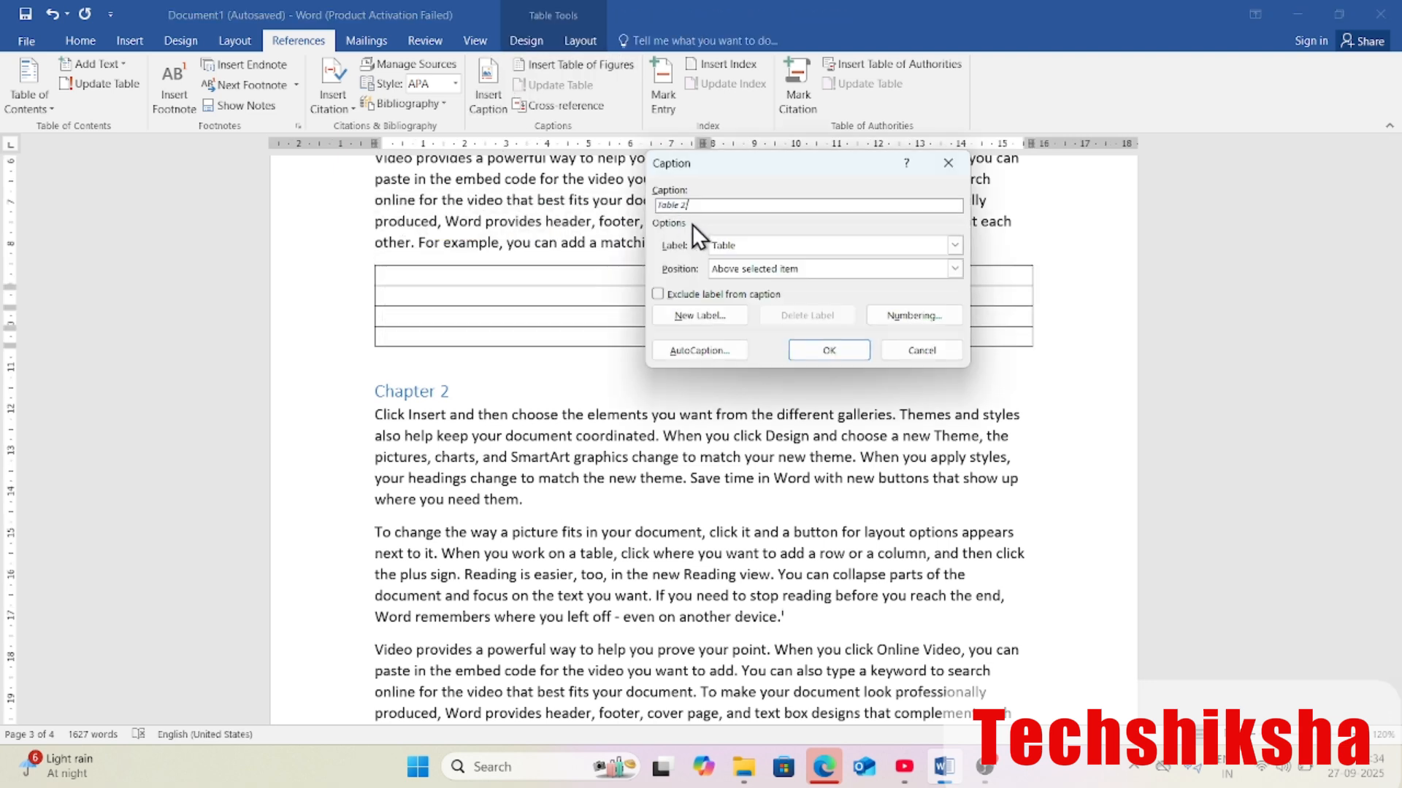
left_click(804, 344)
Select the last table in the document, above the endnote, and insert the caption "Table 3" above it
scroll(745, 465, "down", 15)
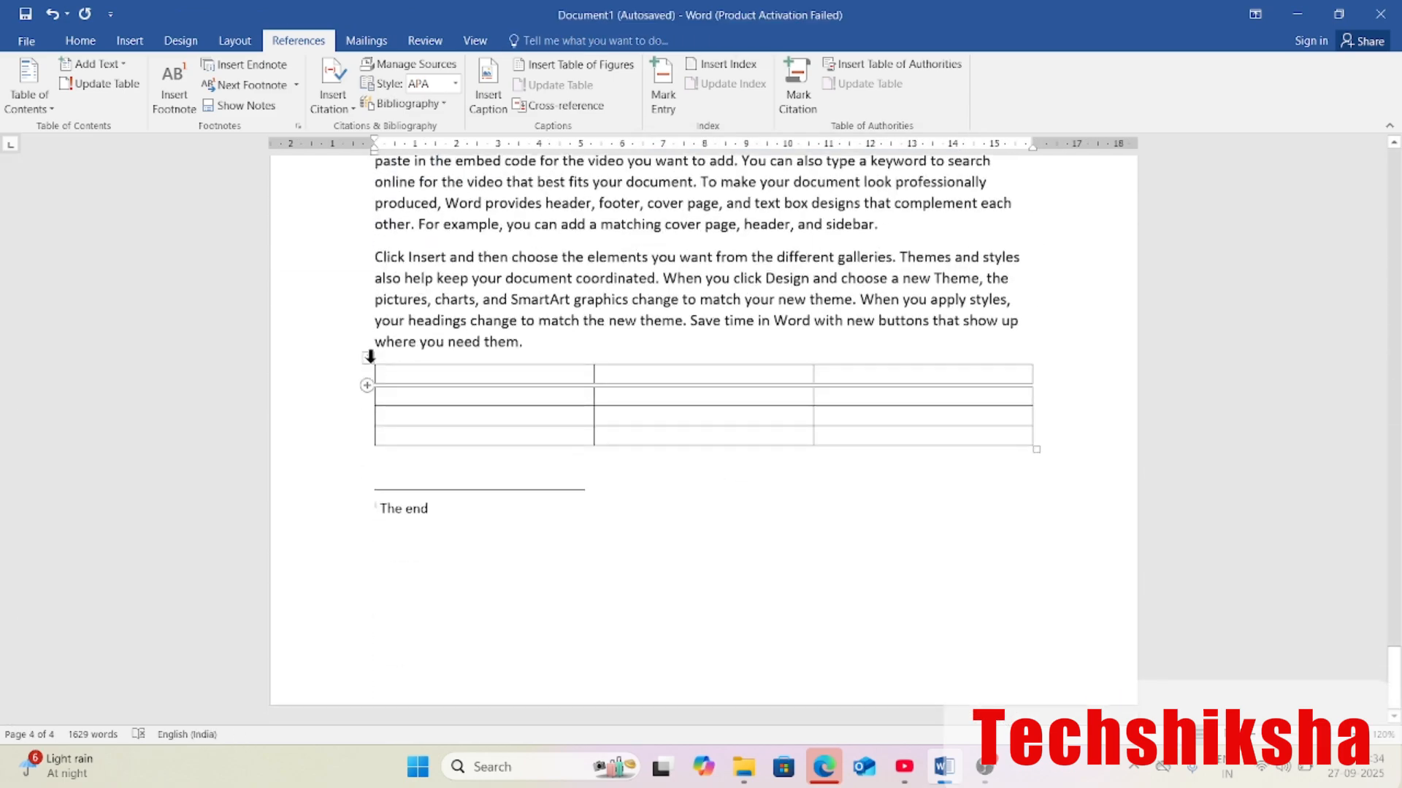
left_click(367, 357)
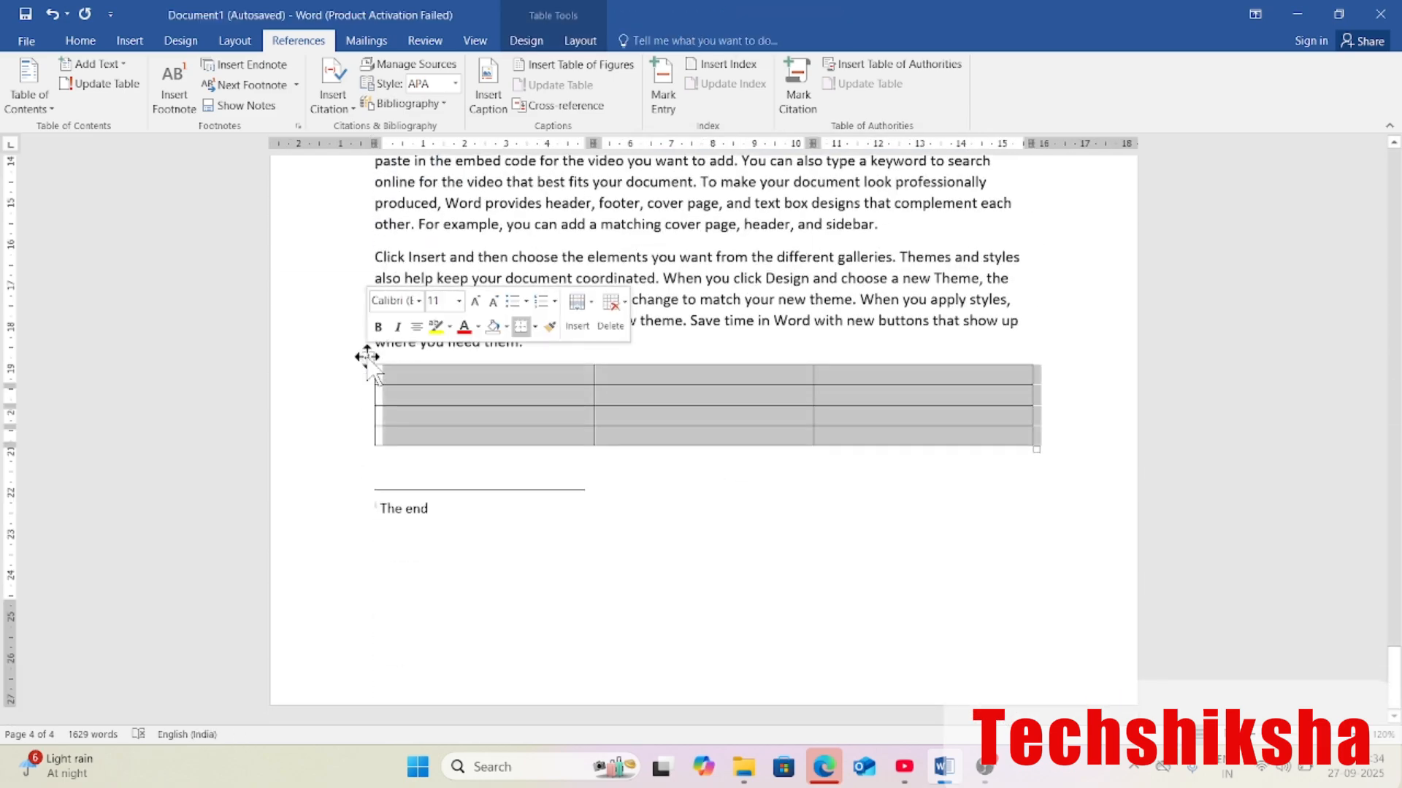
left_click(488, 103)
left_click(829, 350)
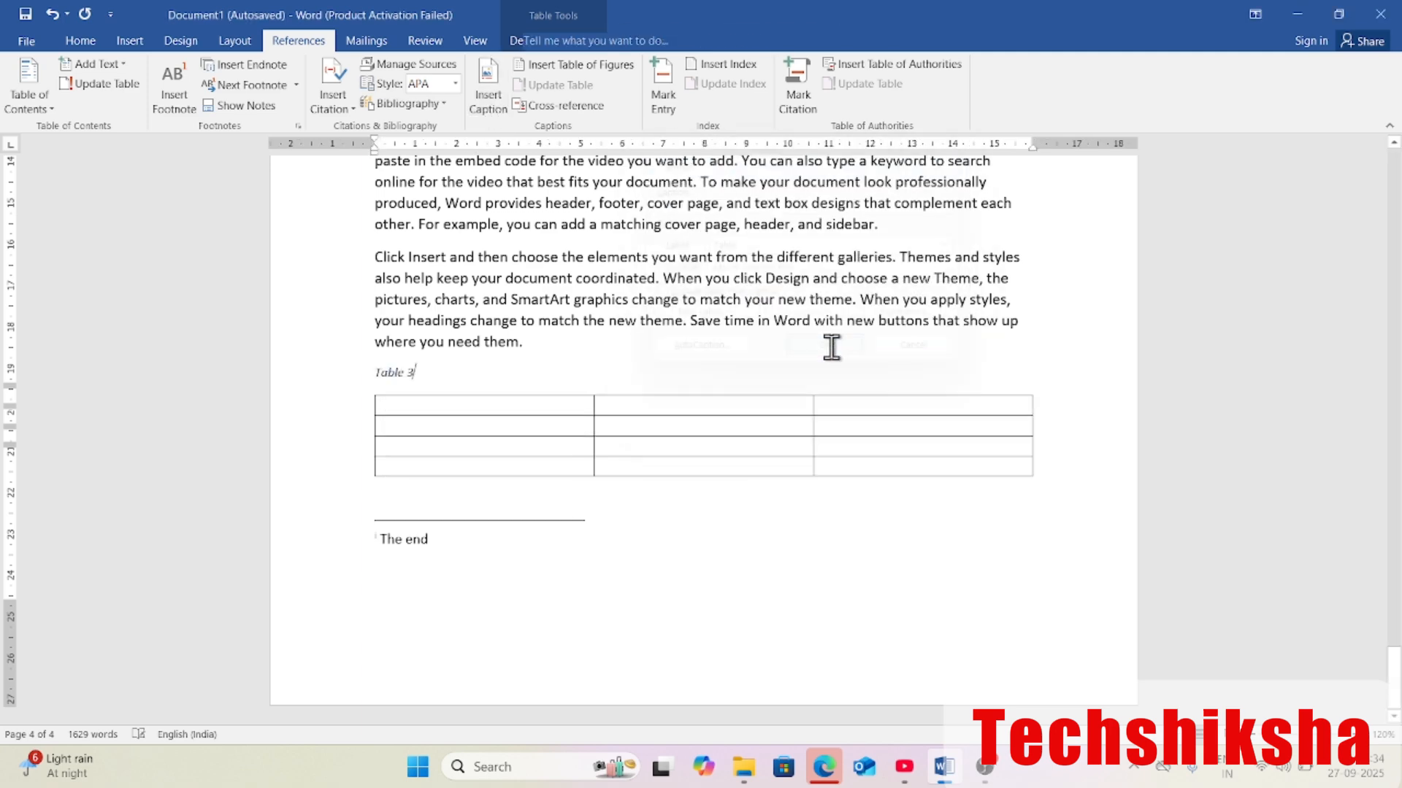
Insert a table of figures for the Table captions on the blank line below the picture on the first page
scroll(789, 498, "up", 15)
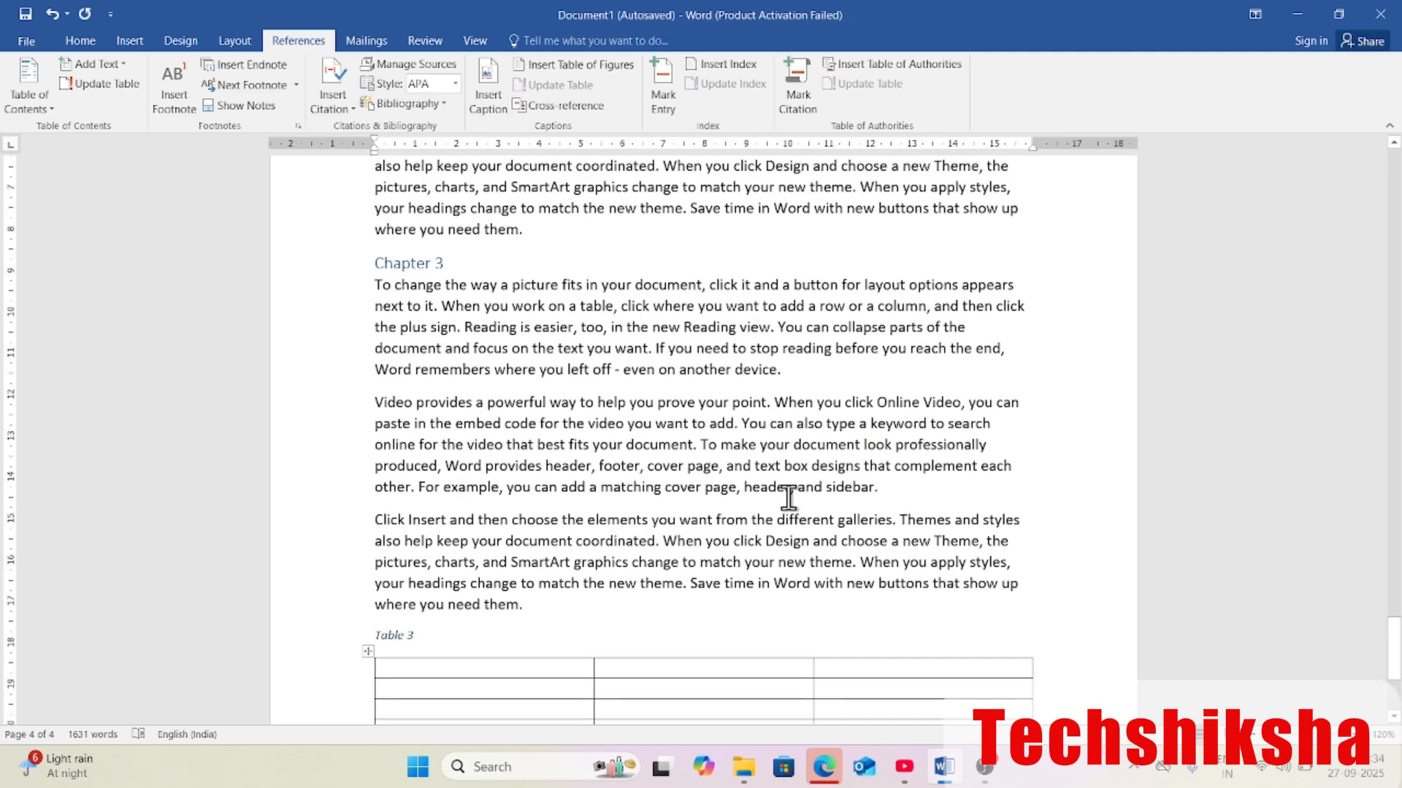
scroll(789, 498, "up", 20)
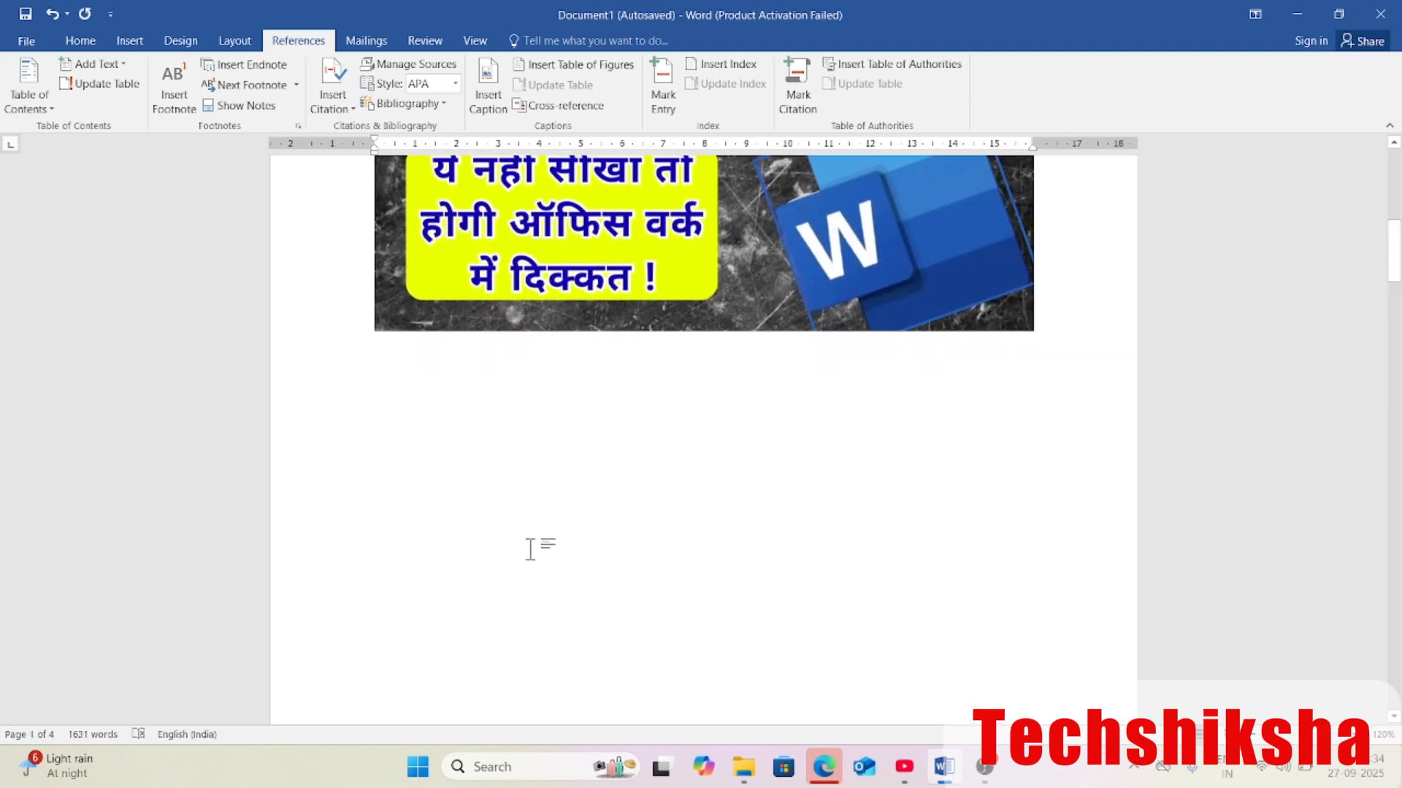
left_click(382, 276)
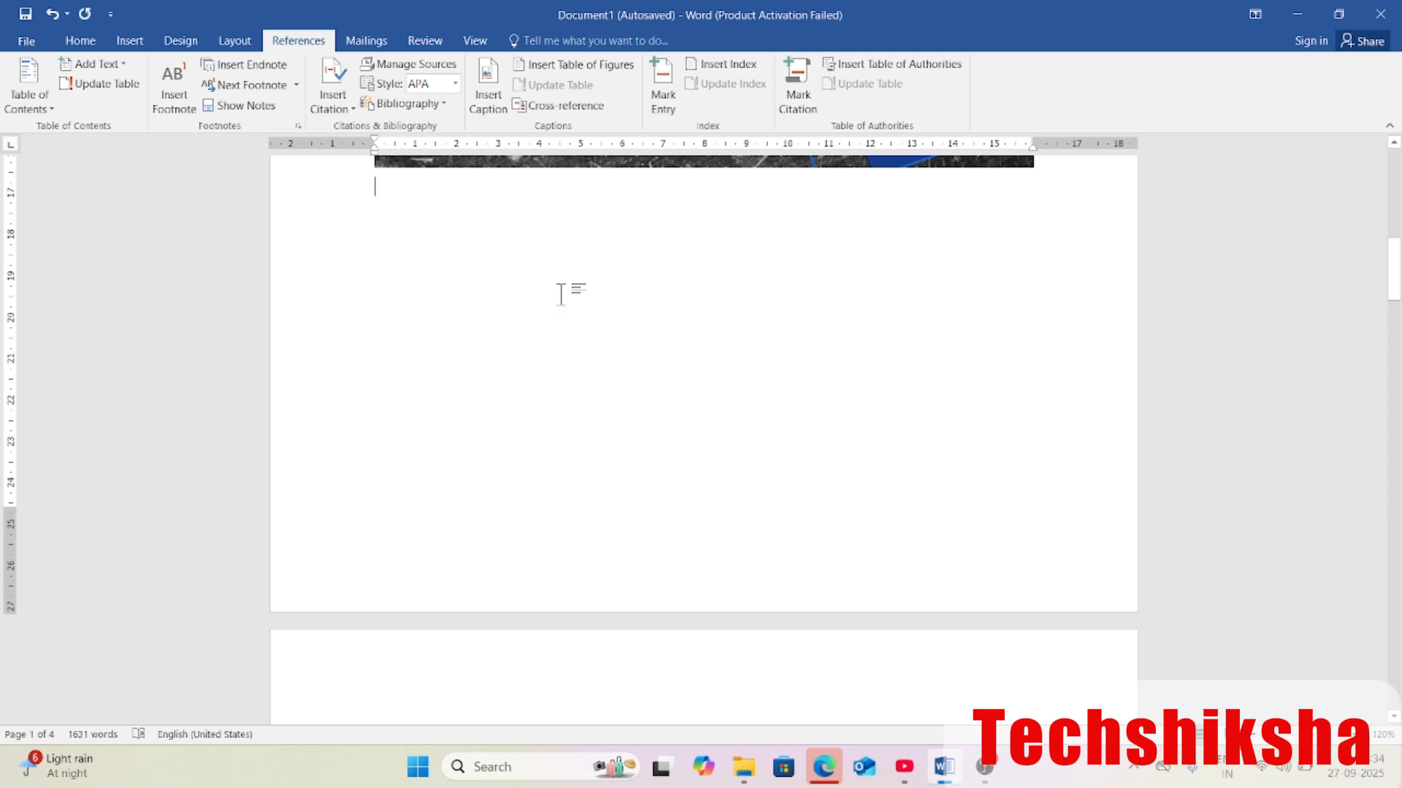
left_click(582, 65)
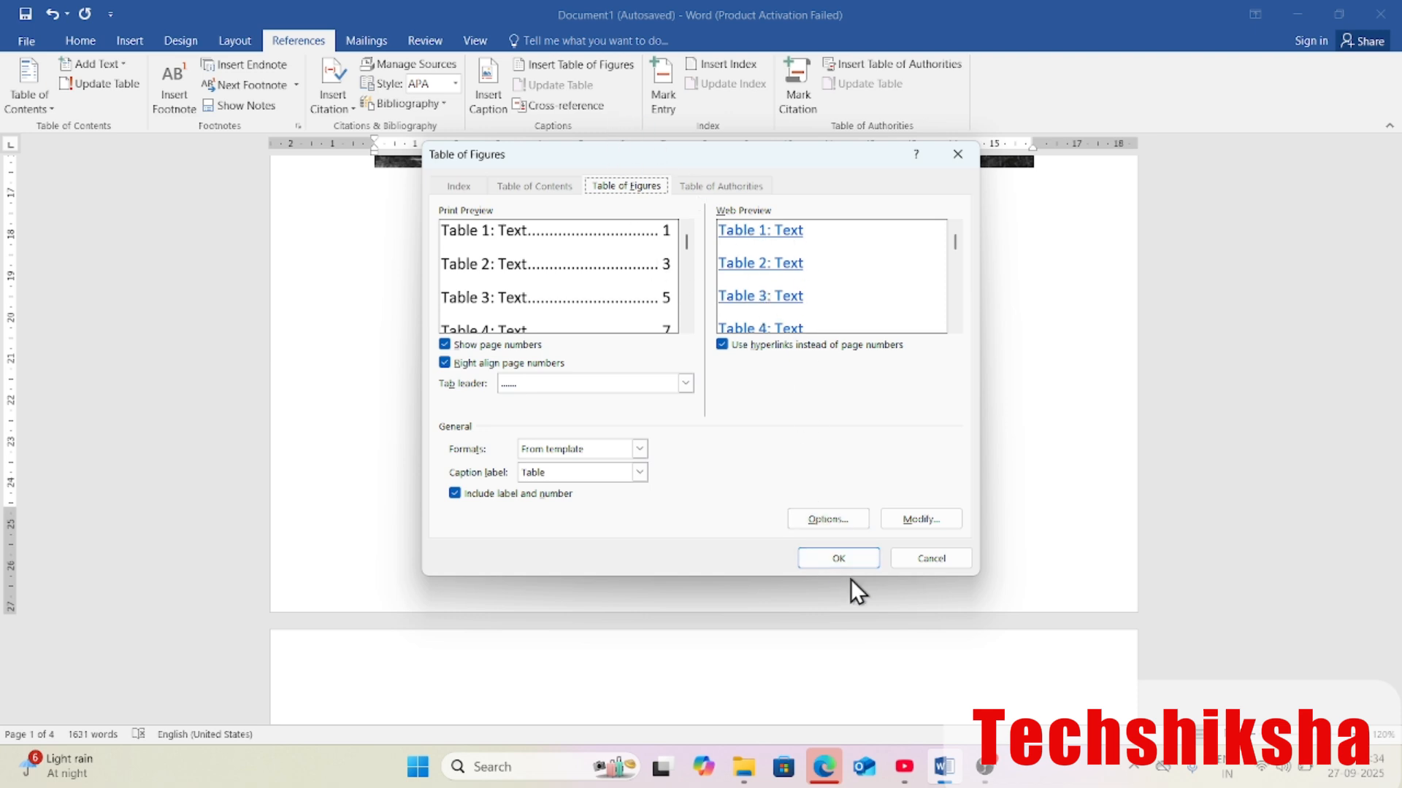
left_click(851, 559)
scroll(832, 551, "up", 2)
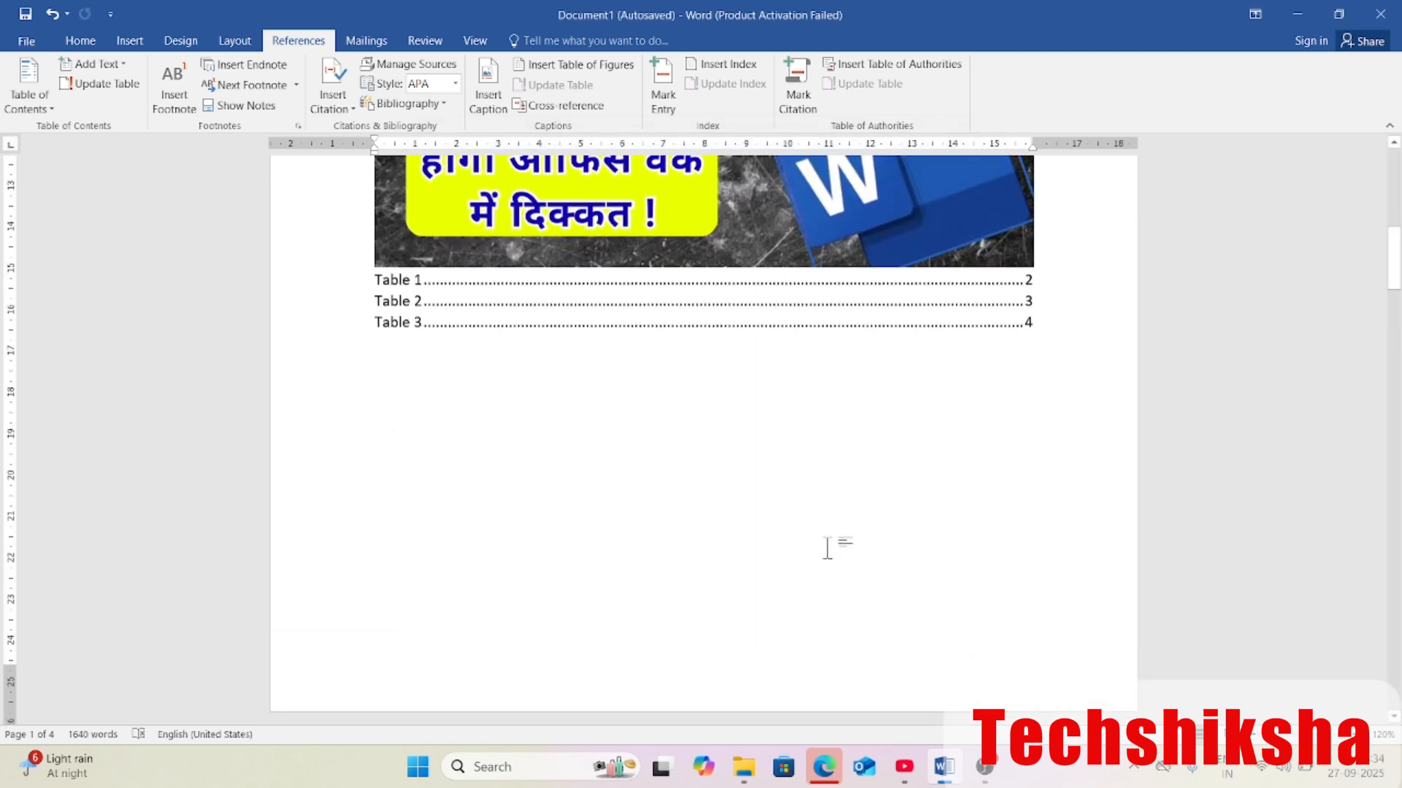
Follow the "Table 3" link in the table of figures to its table in the document
scroll(441, 365, "down", 2)
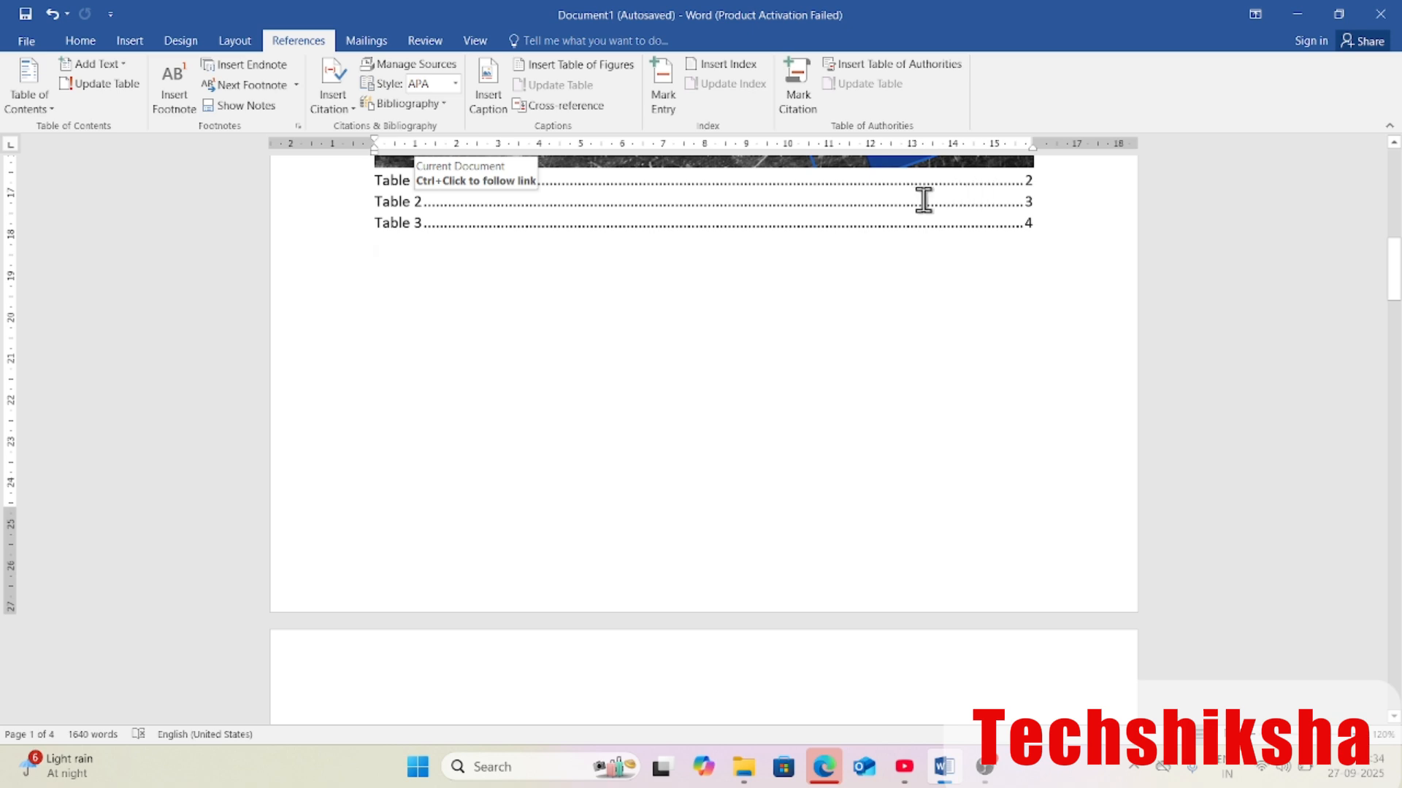
left_click(375, 247)
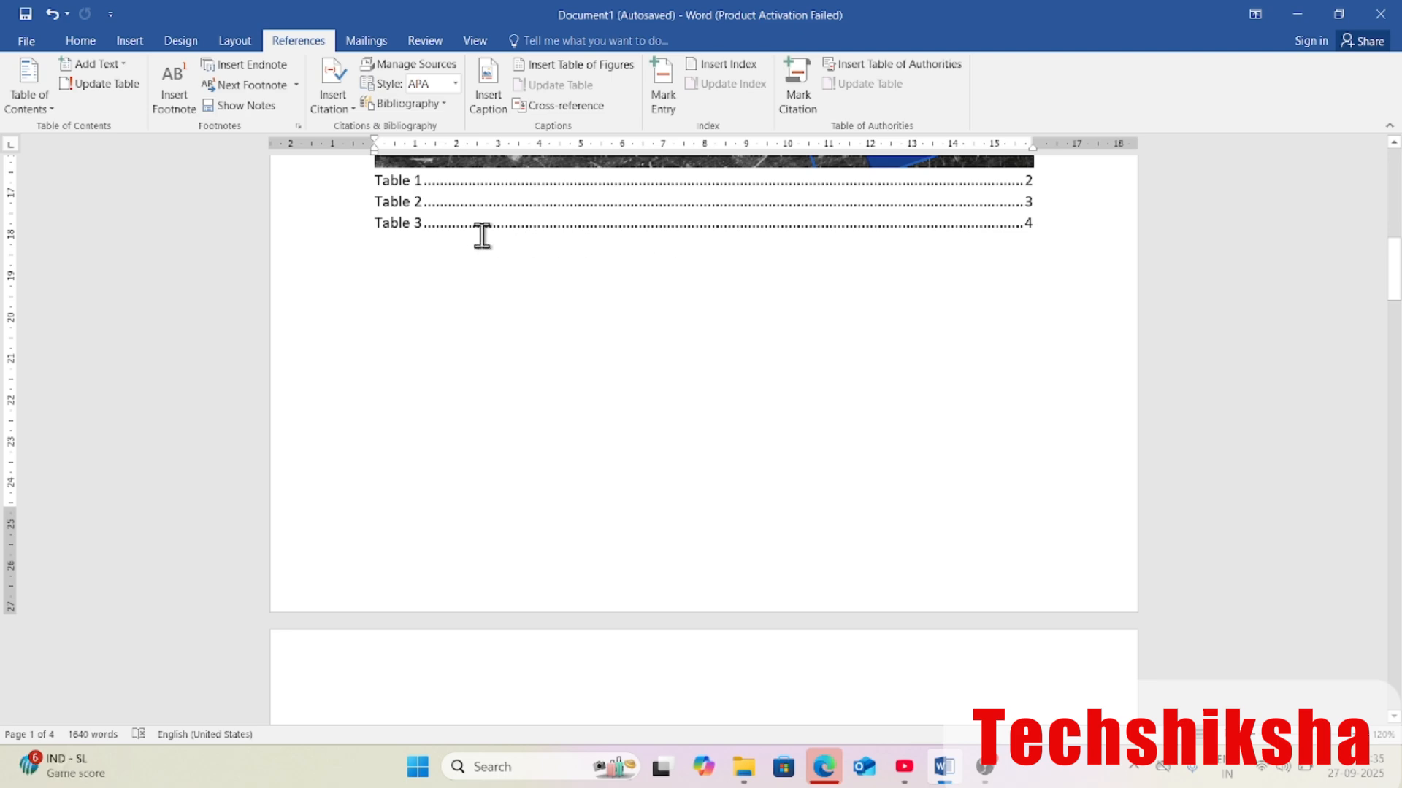
left_click(423, 229, "ctrl")
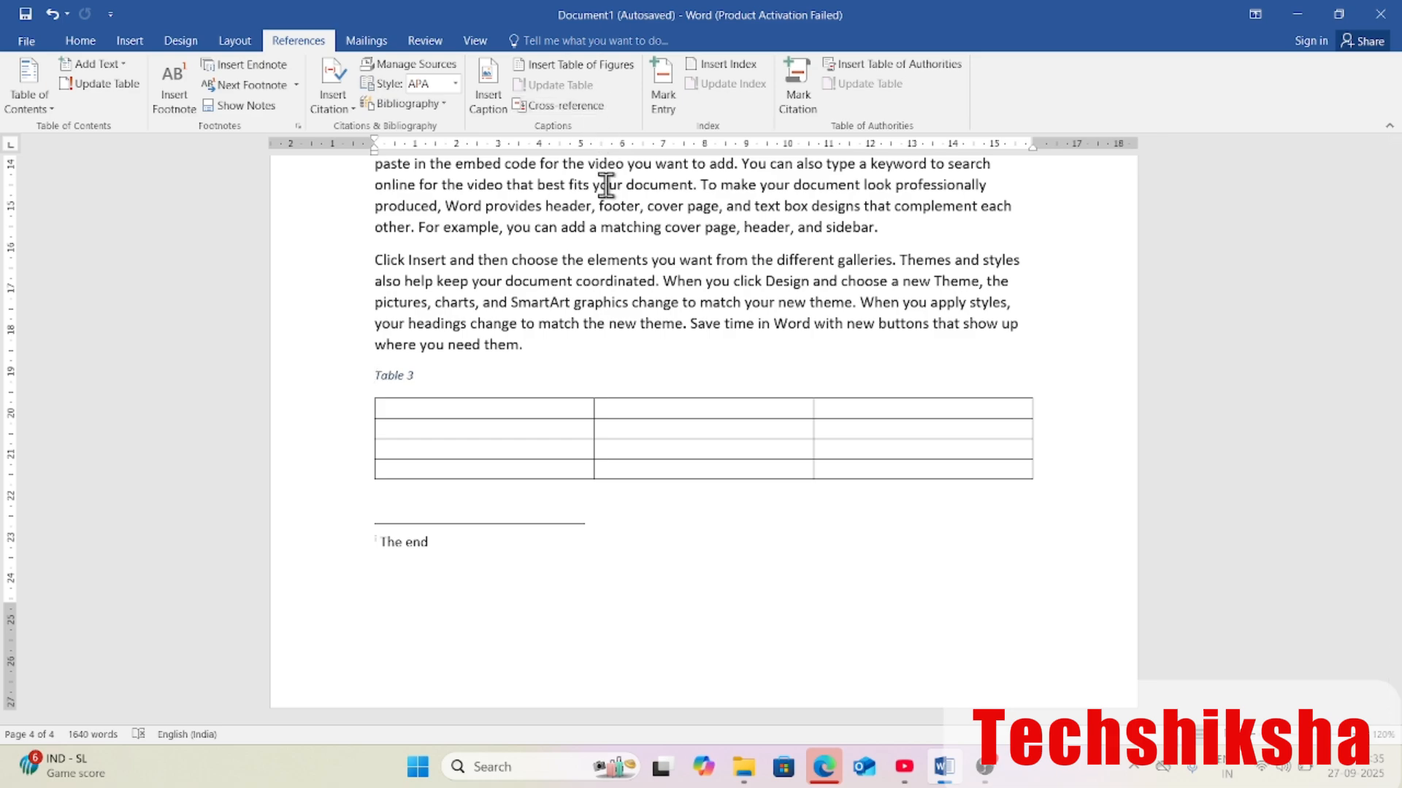
Add the text "see table 2 -" at the end of the first paragraph on page 3
scroll(619, 334, "up", 5)
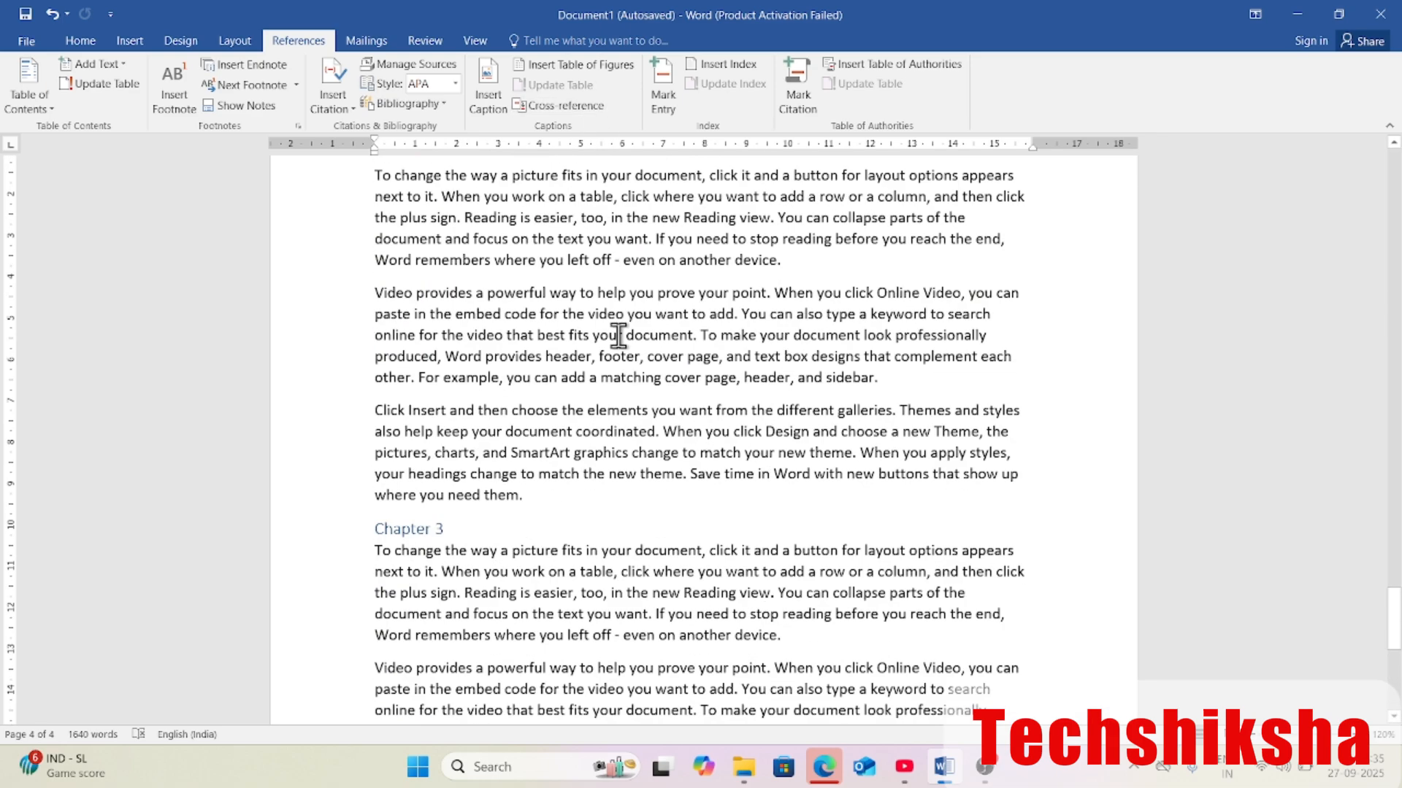
scroll(619, 335, "up", 9)
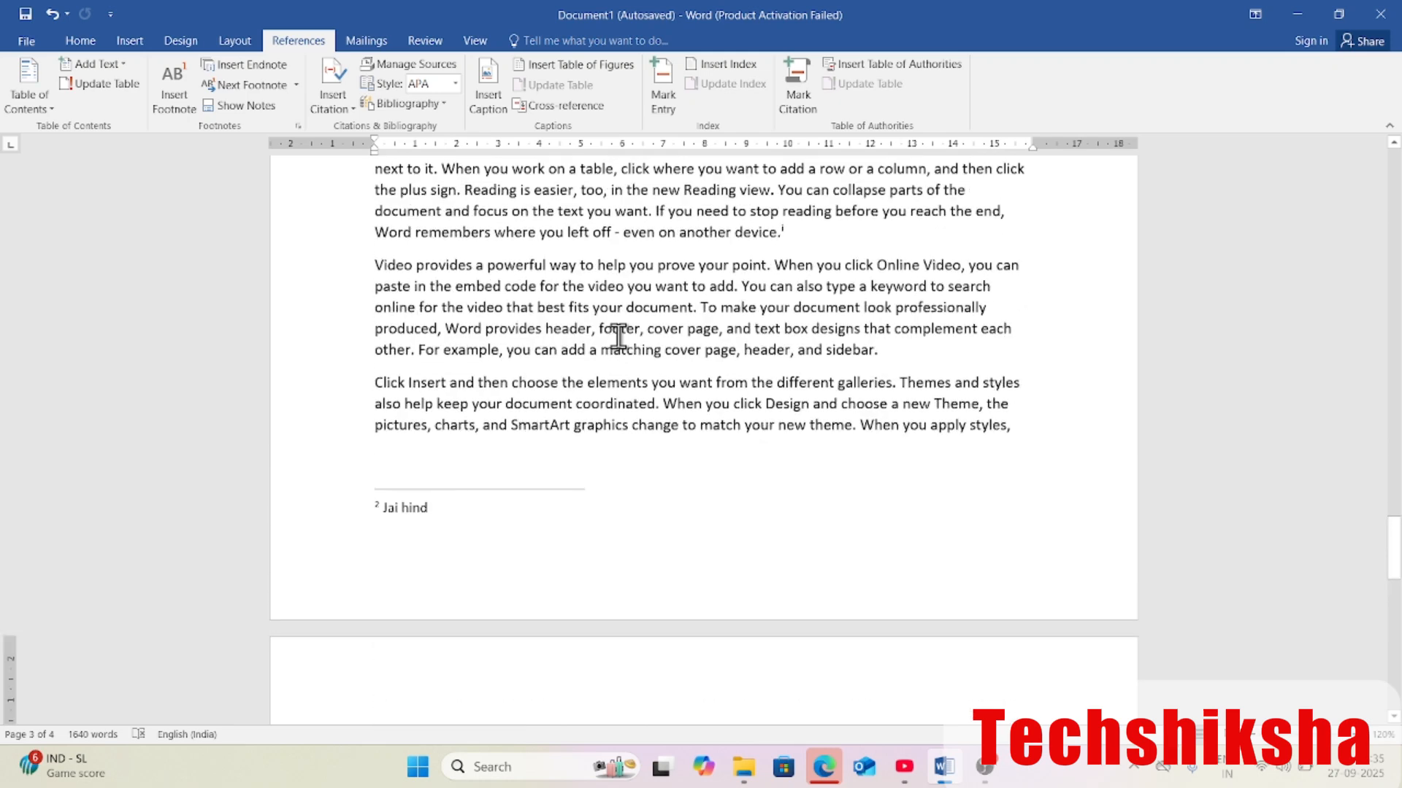
scroll(619, 336, "up", 4)
left_click(527, 433)
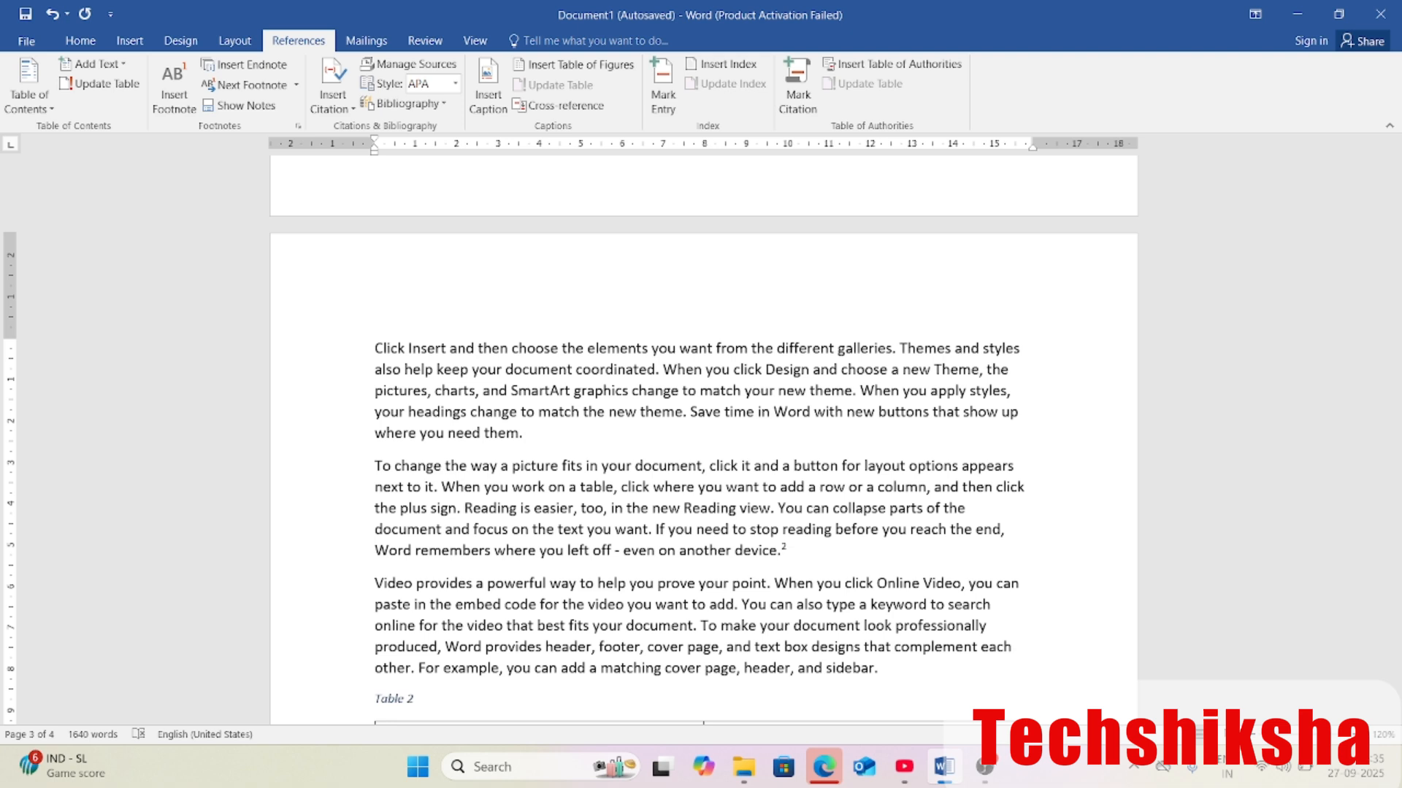
type("see table 2 -")
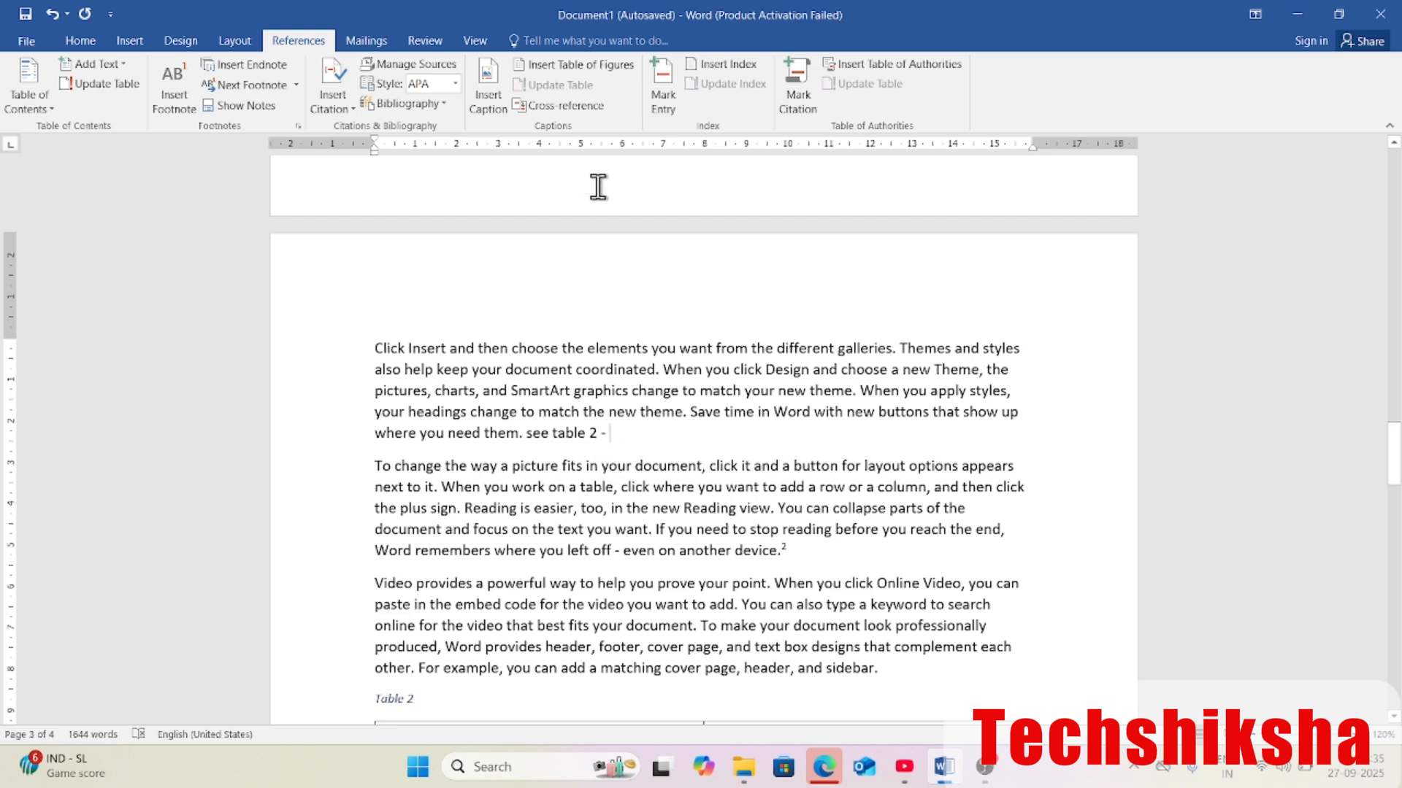
Insert a hyperlinked cross-reference to the page number of the Table 2 caption after "see table 2 -"
left_click(580, 106)
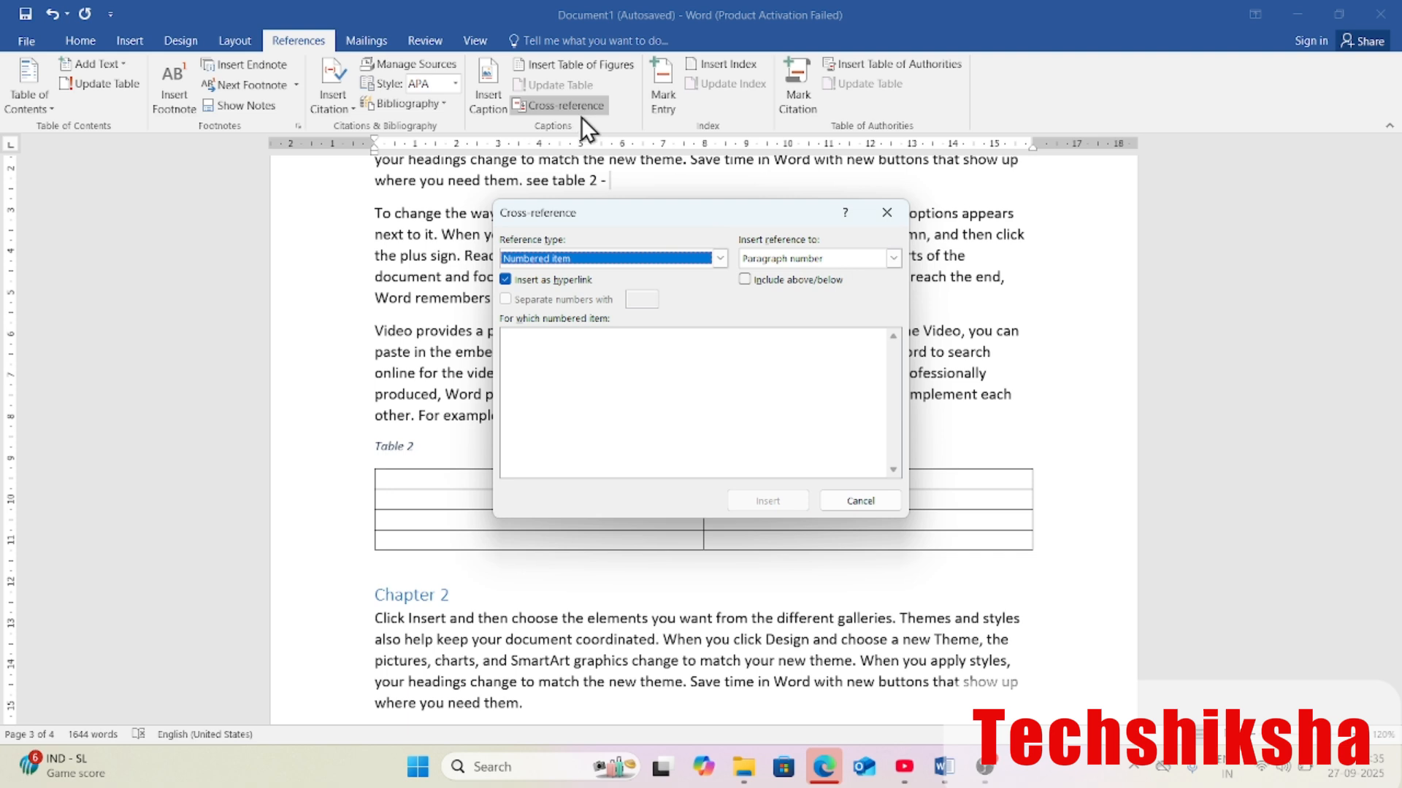
left_click(720, 259)
scroll(577, 325, "down", 1)
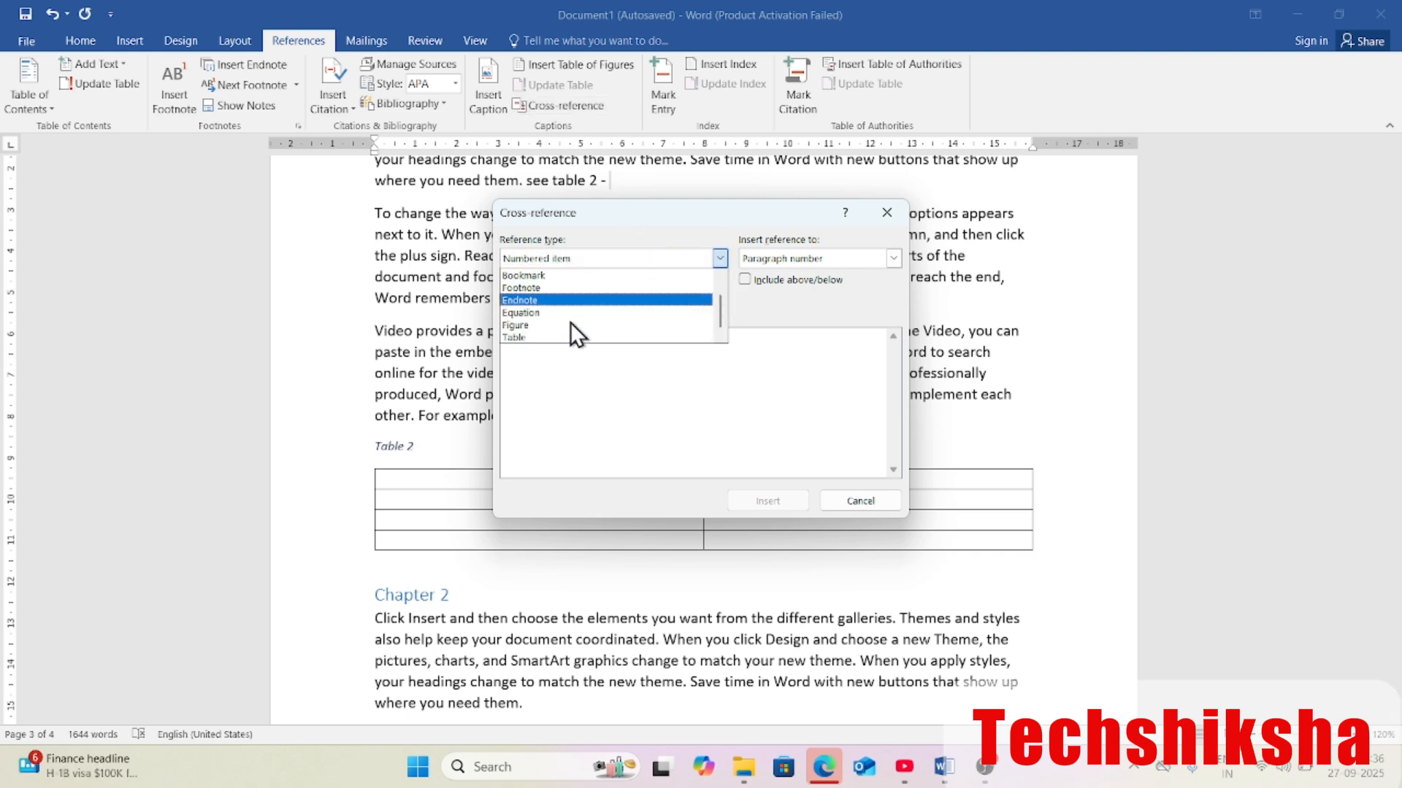
left_click(543, 336)
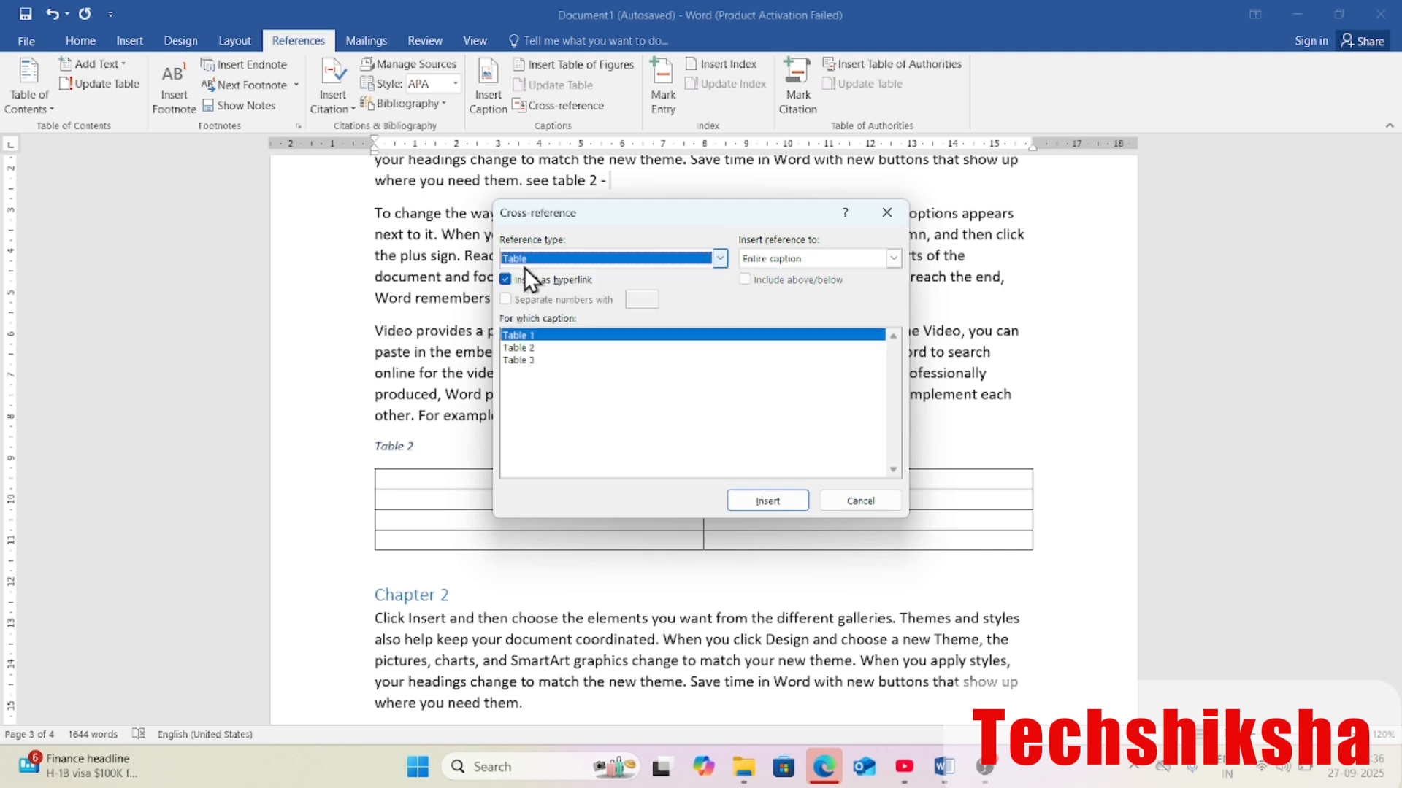
left_click(523, 347)
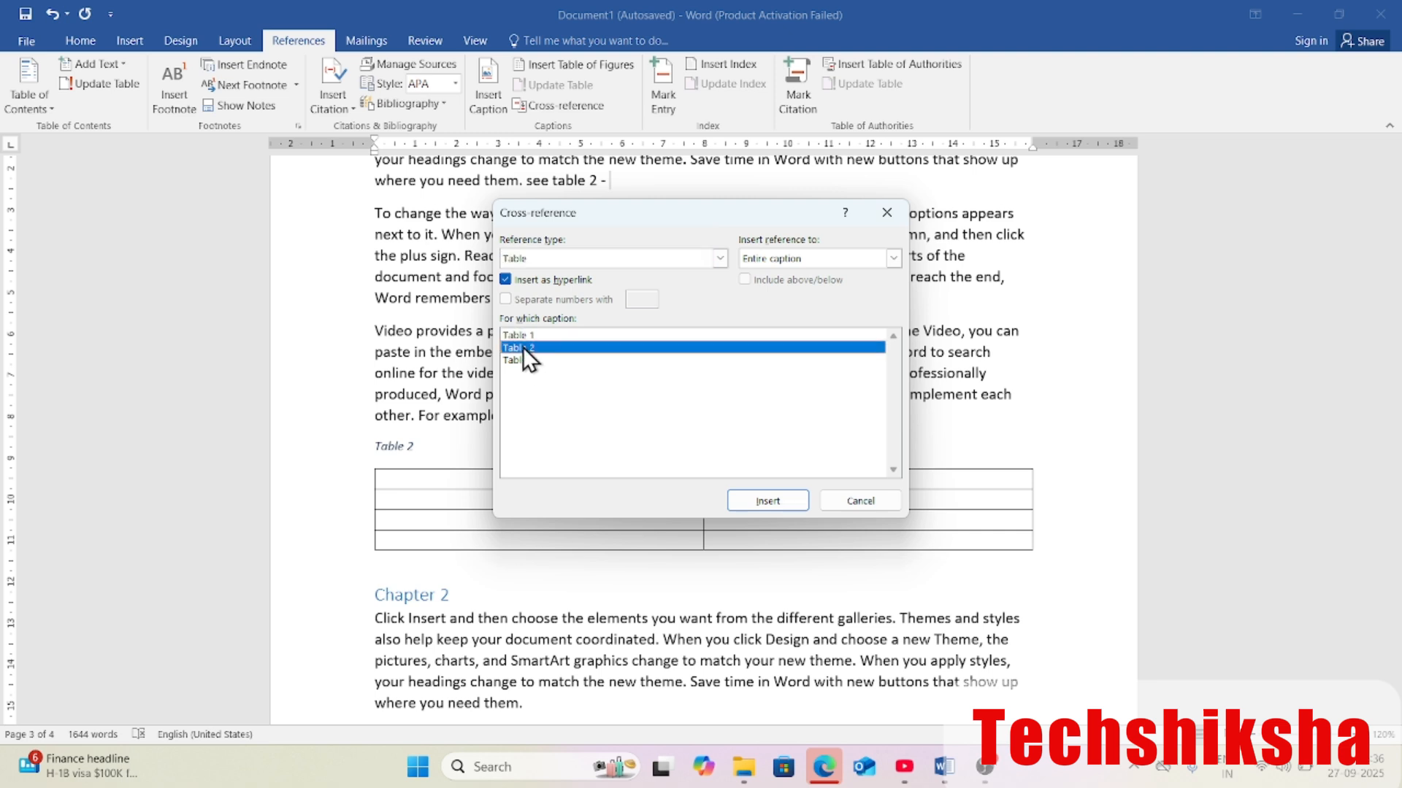
left_click(894, 259)
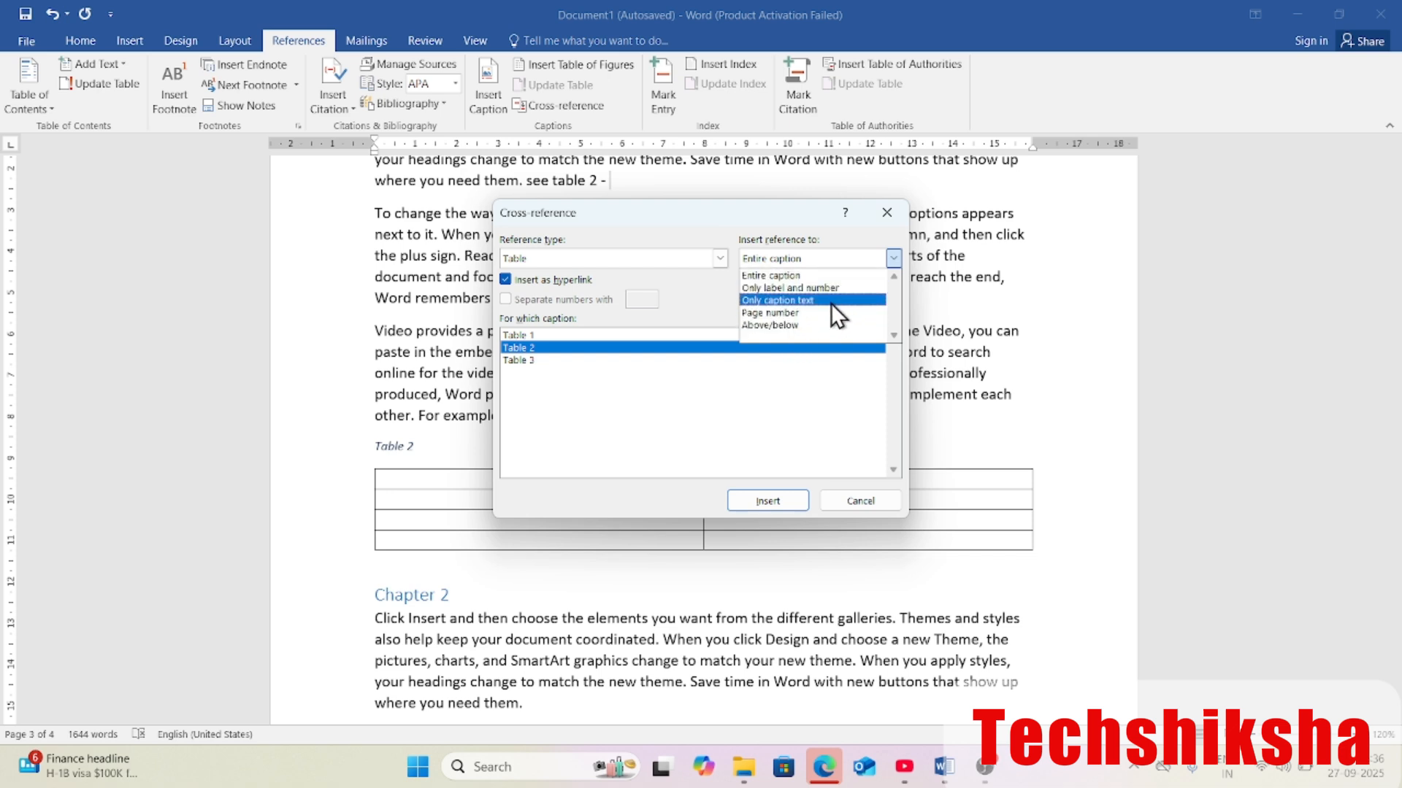
left_click(812, 314)
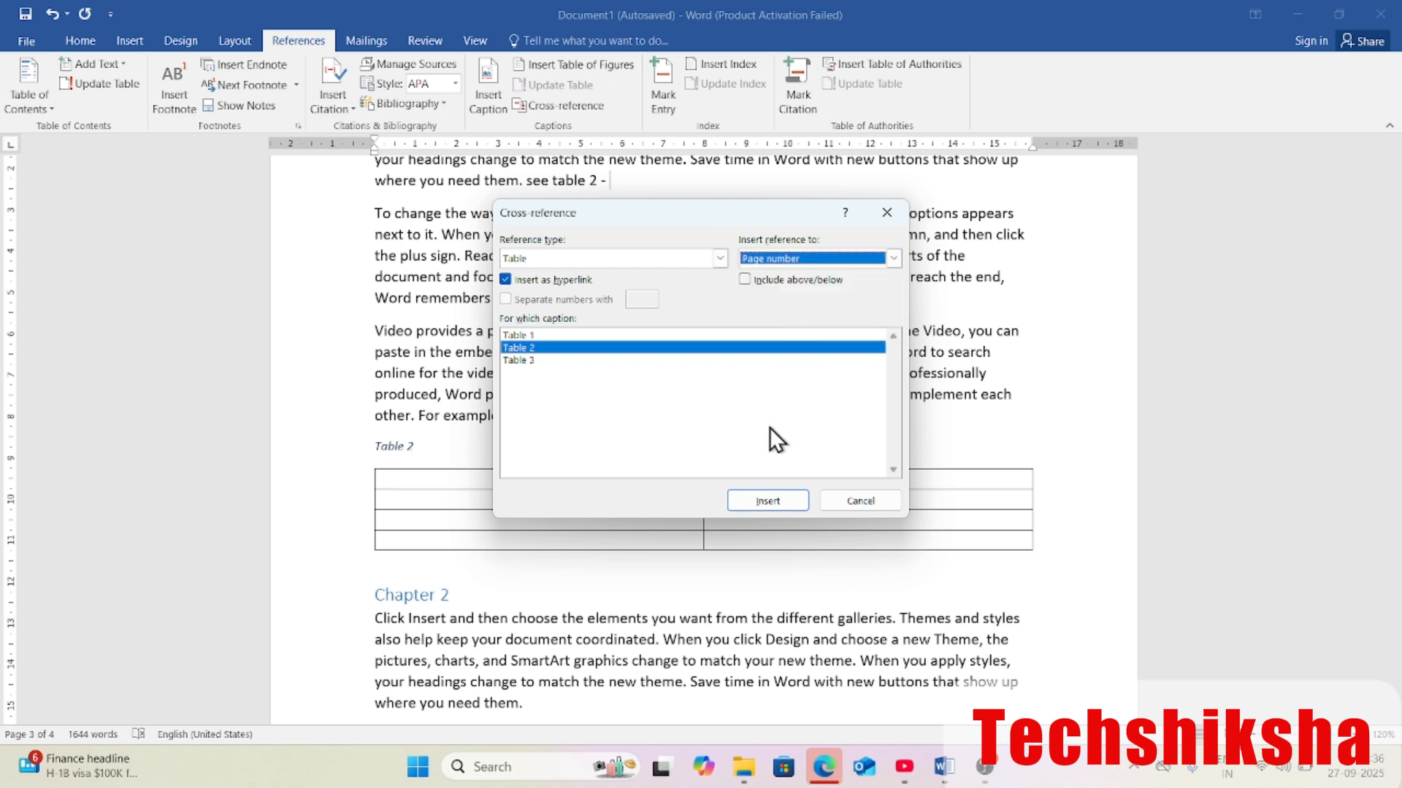
left_click(772, 501)
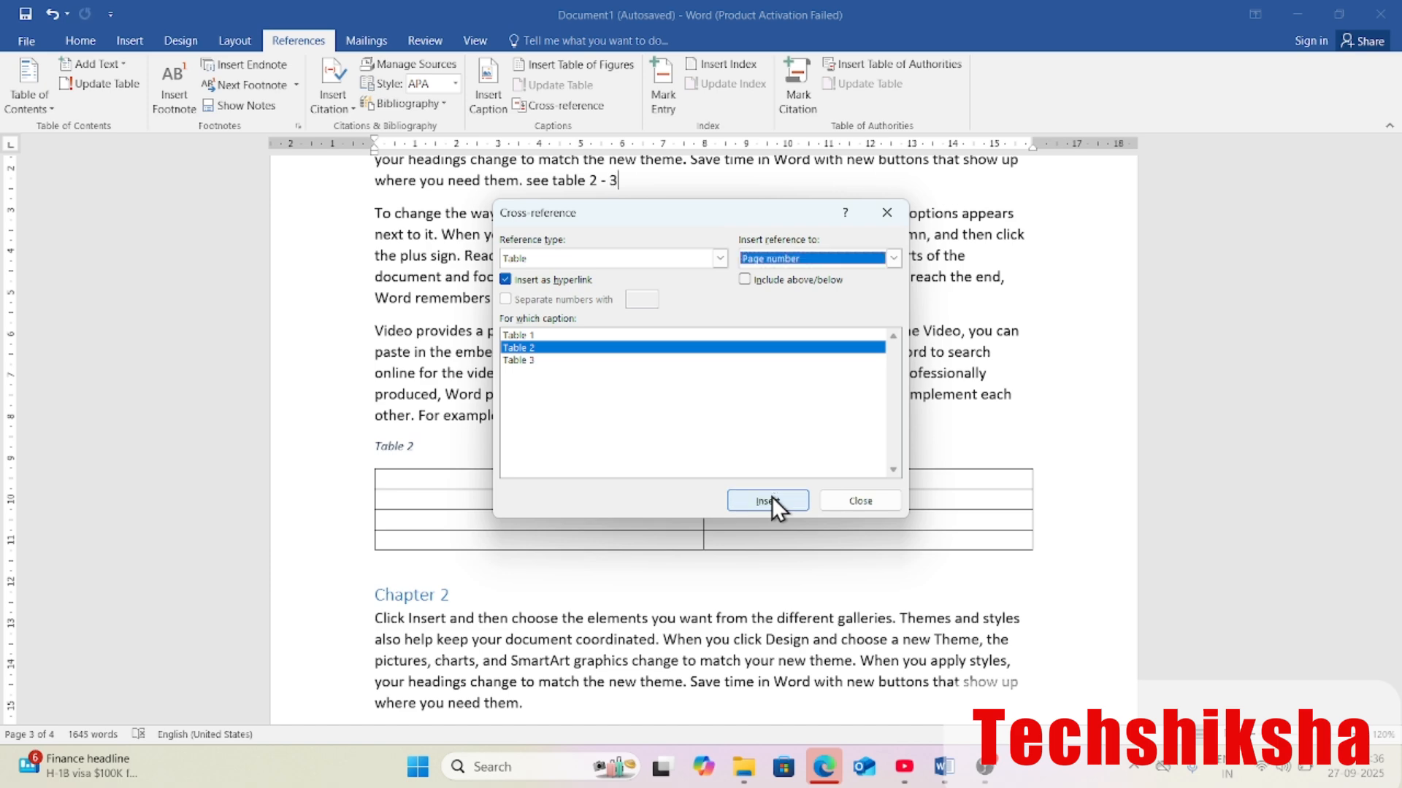
left_click(859, 500)
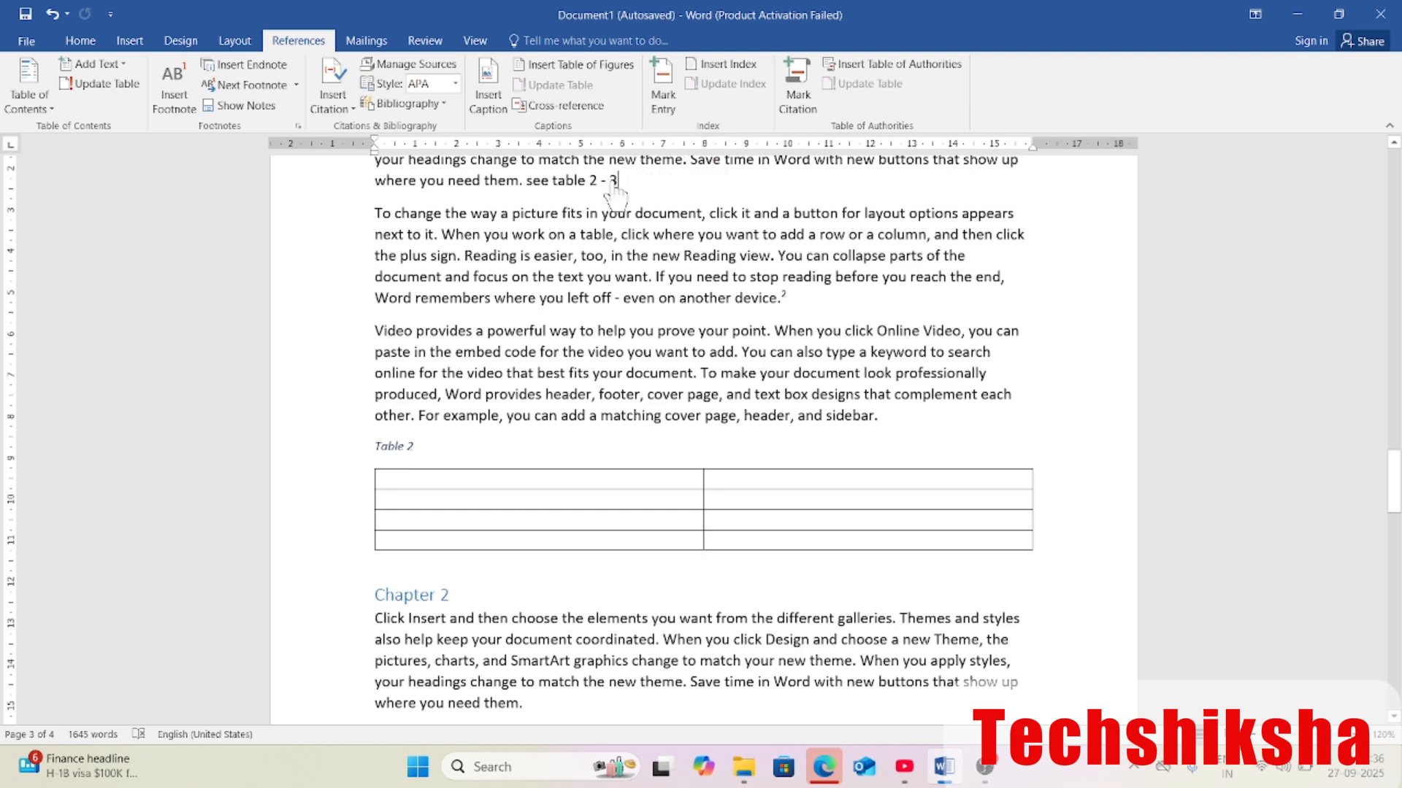
Follow the page-number cross-reference after "see table 2 -" to the Table 2 caption
left_click(611, 181, "ctrl")
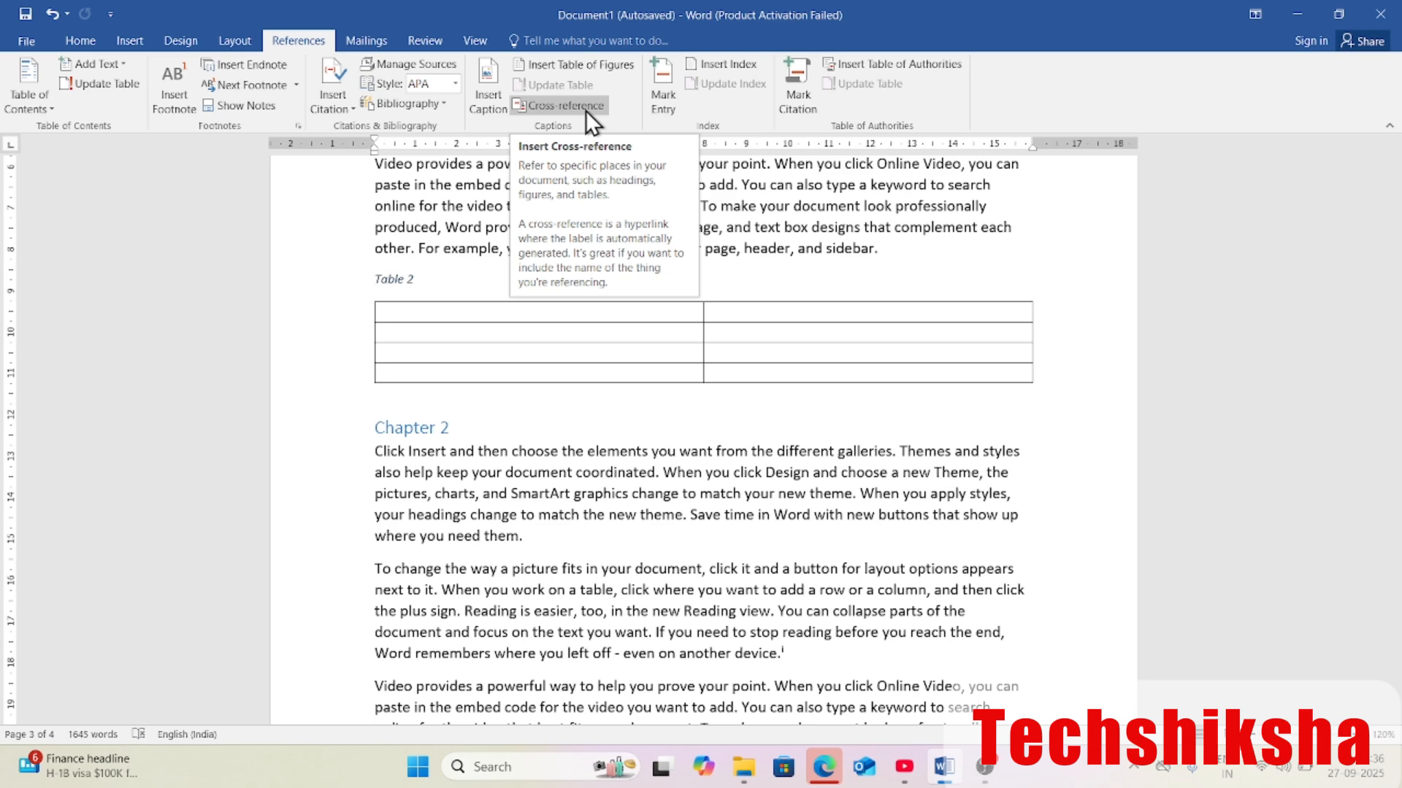
Mark "graphics" in the paragraph above Table 1 as a current-page index entry, and hide the formatting marks
scroll(533, 370, "up", 15)
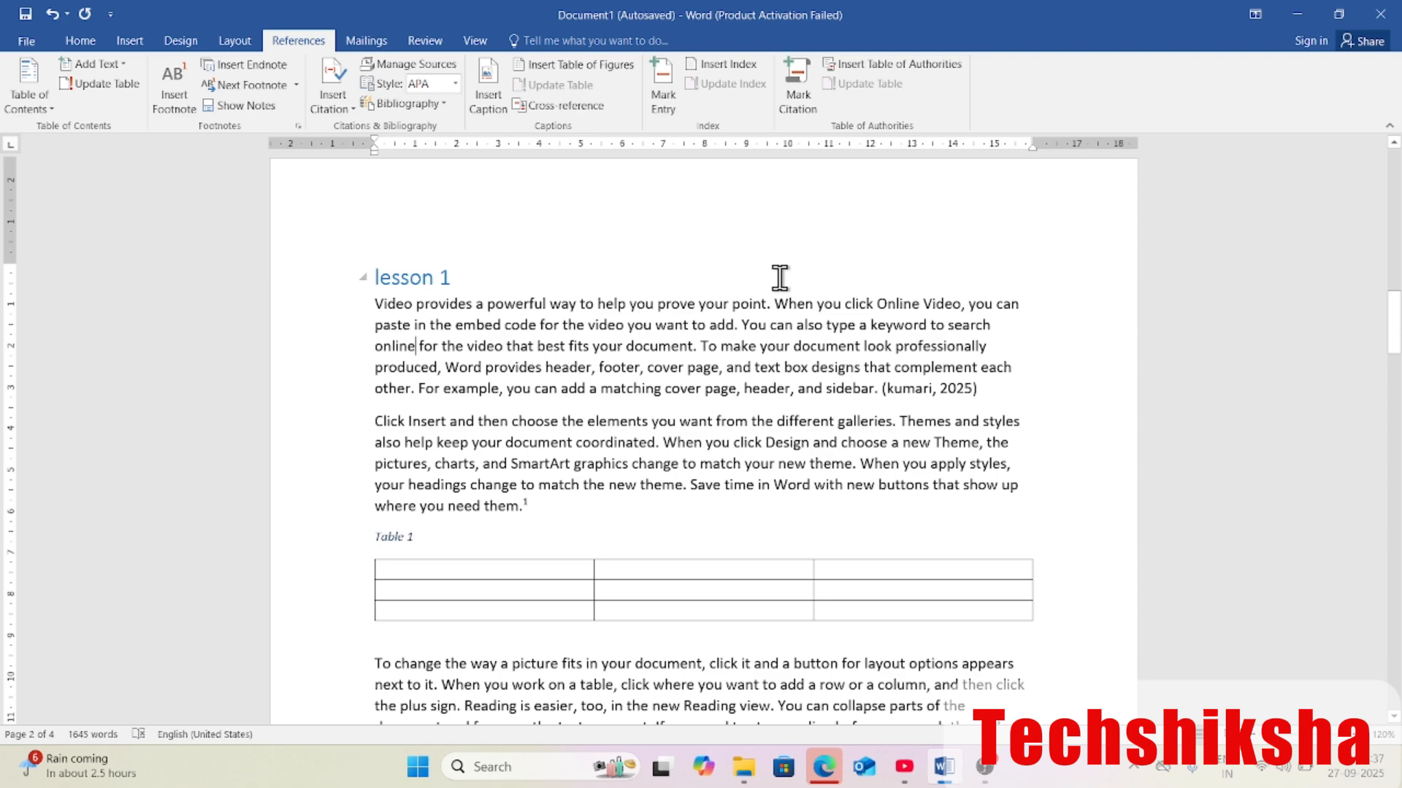
scroll(618, 582, "down", 1)
scroll(618, 581, "down", 5)
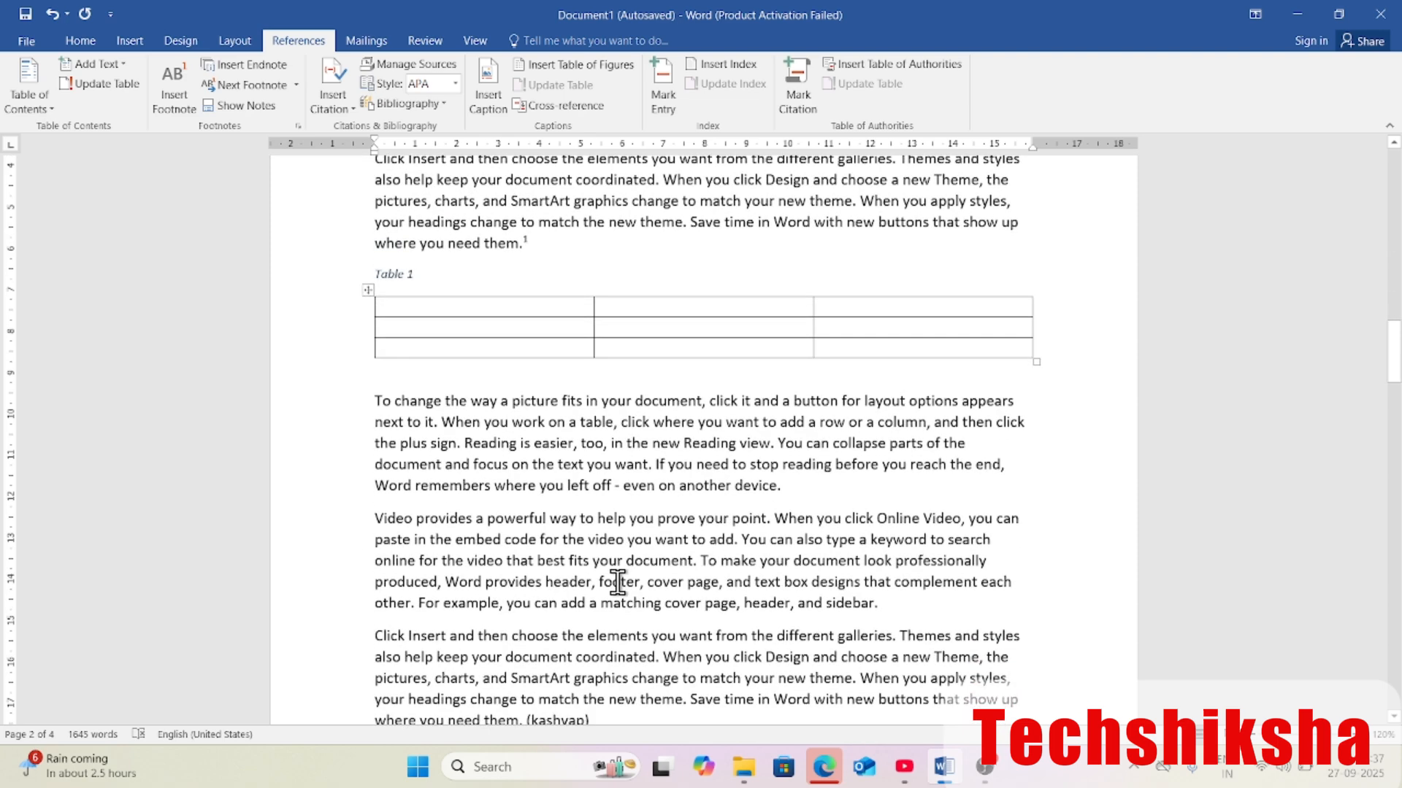
scroll(617, 582, "up", 4)
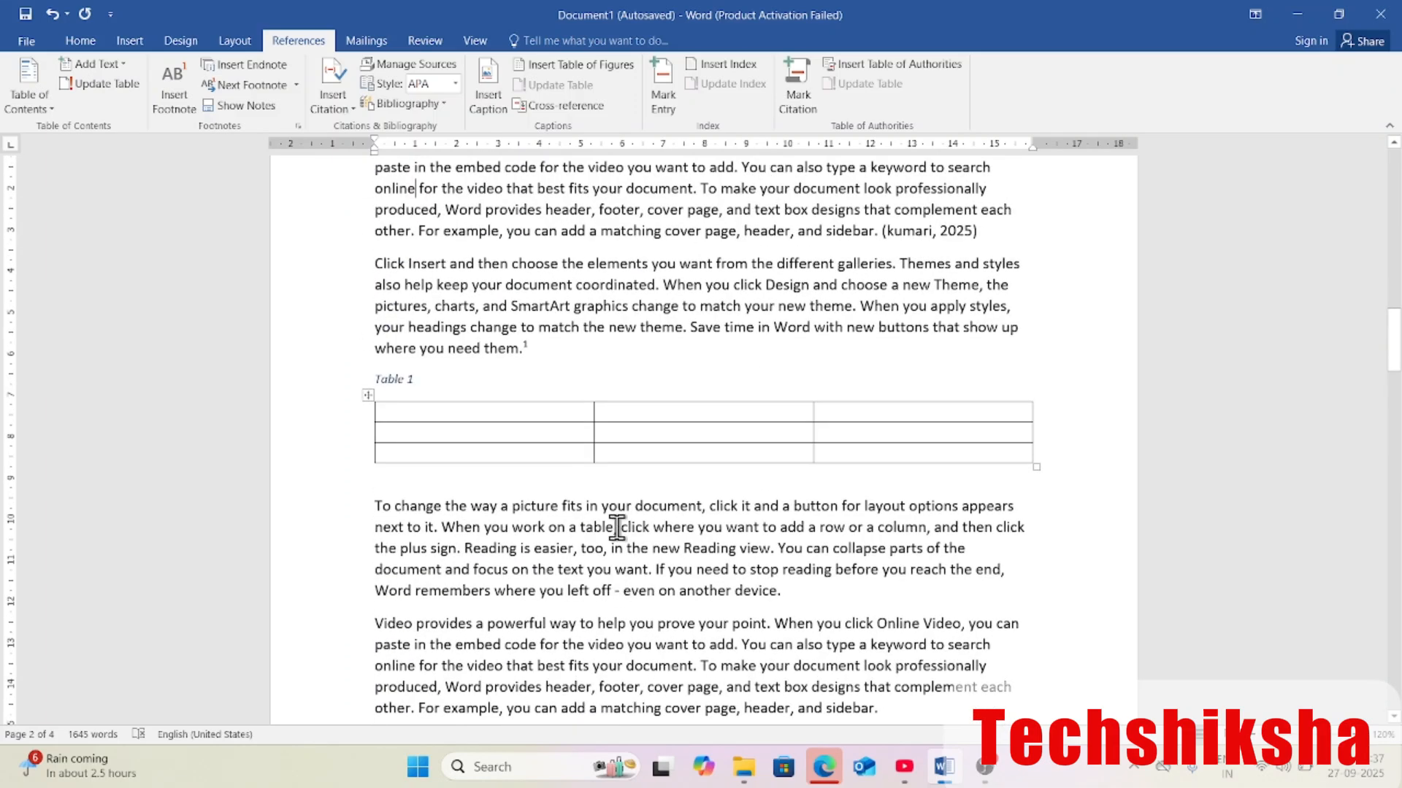
double_click(600, 310)
left_click(663, 99)
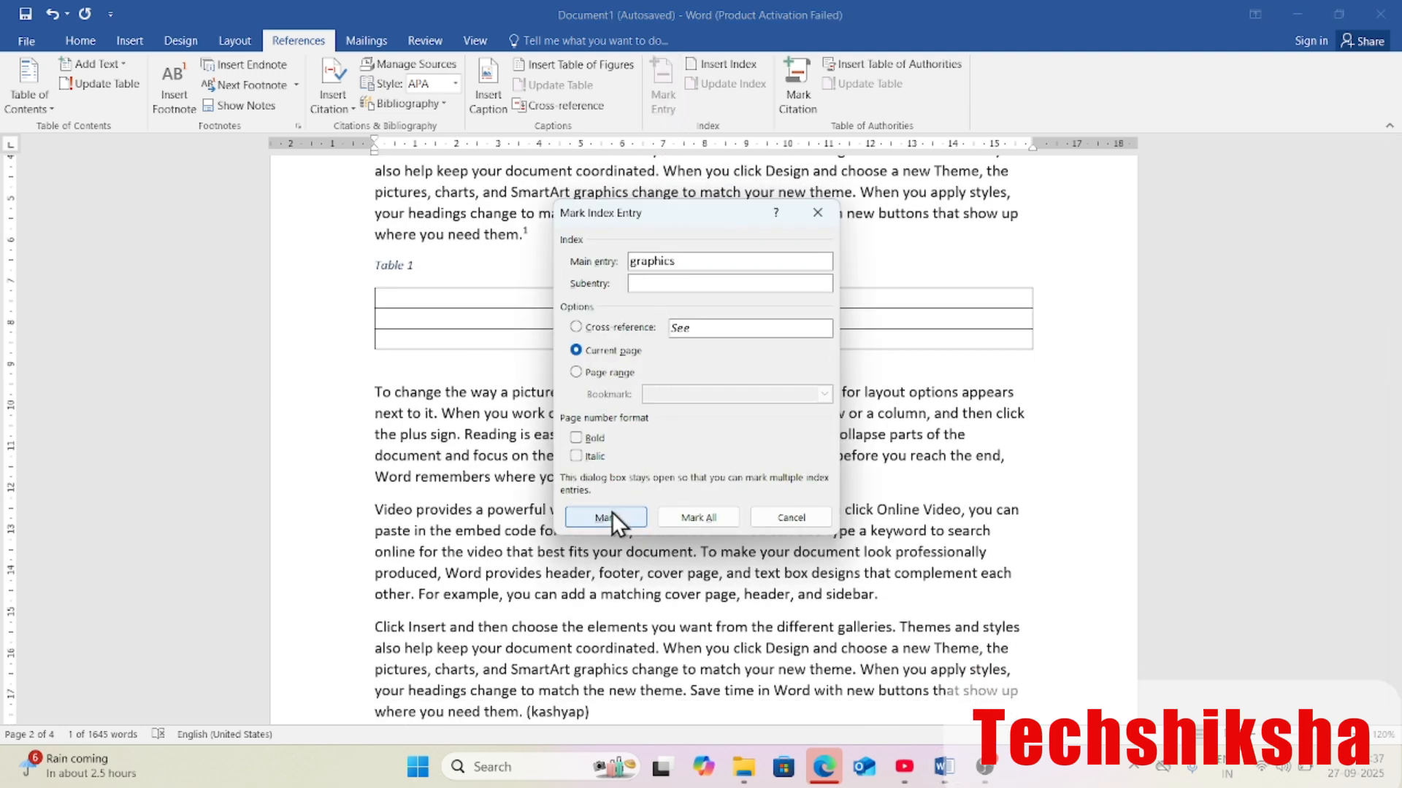
left_click(610, 511)
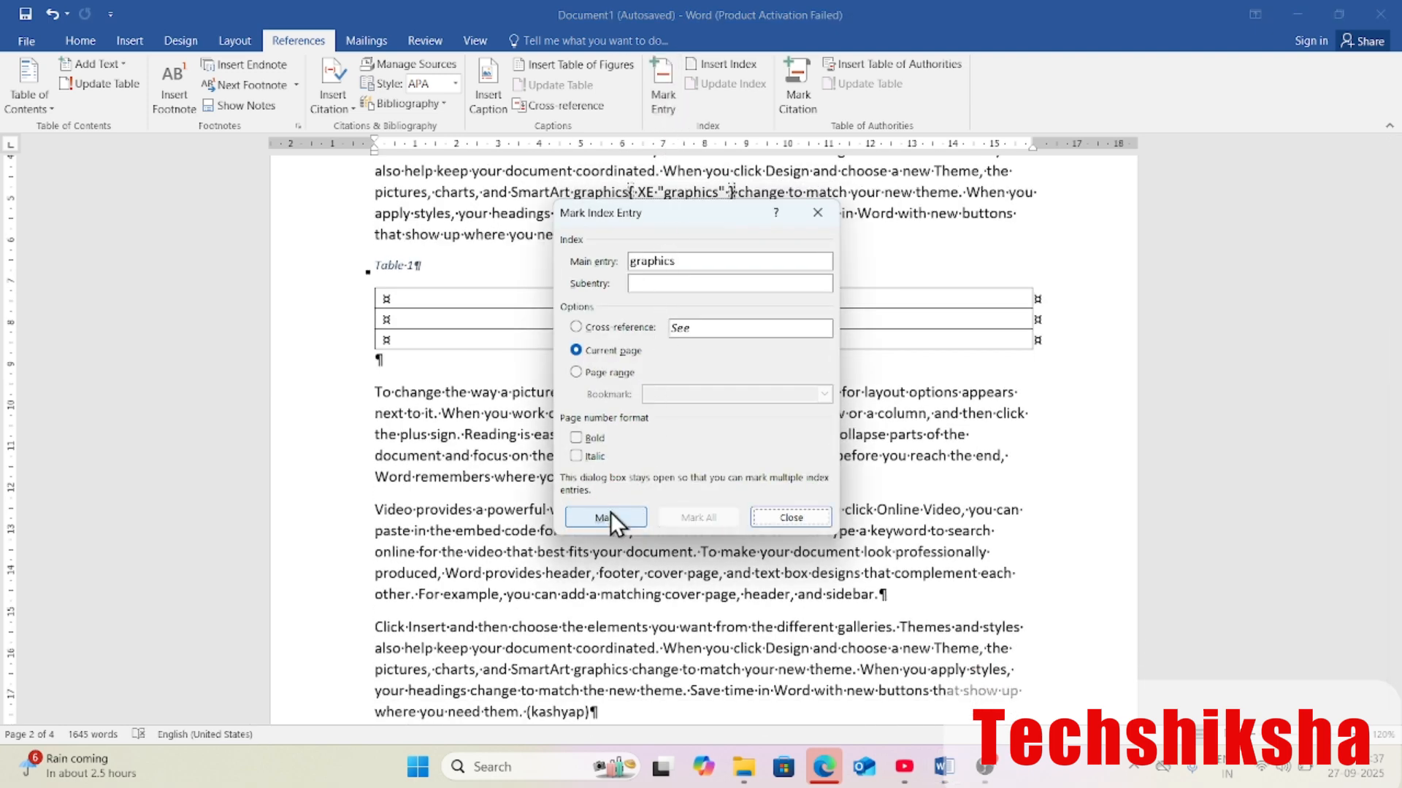
left_click(791, 517)
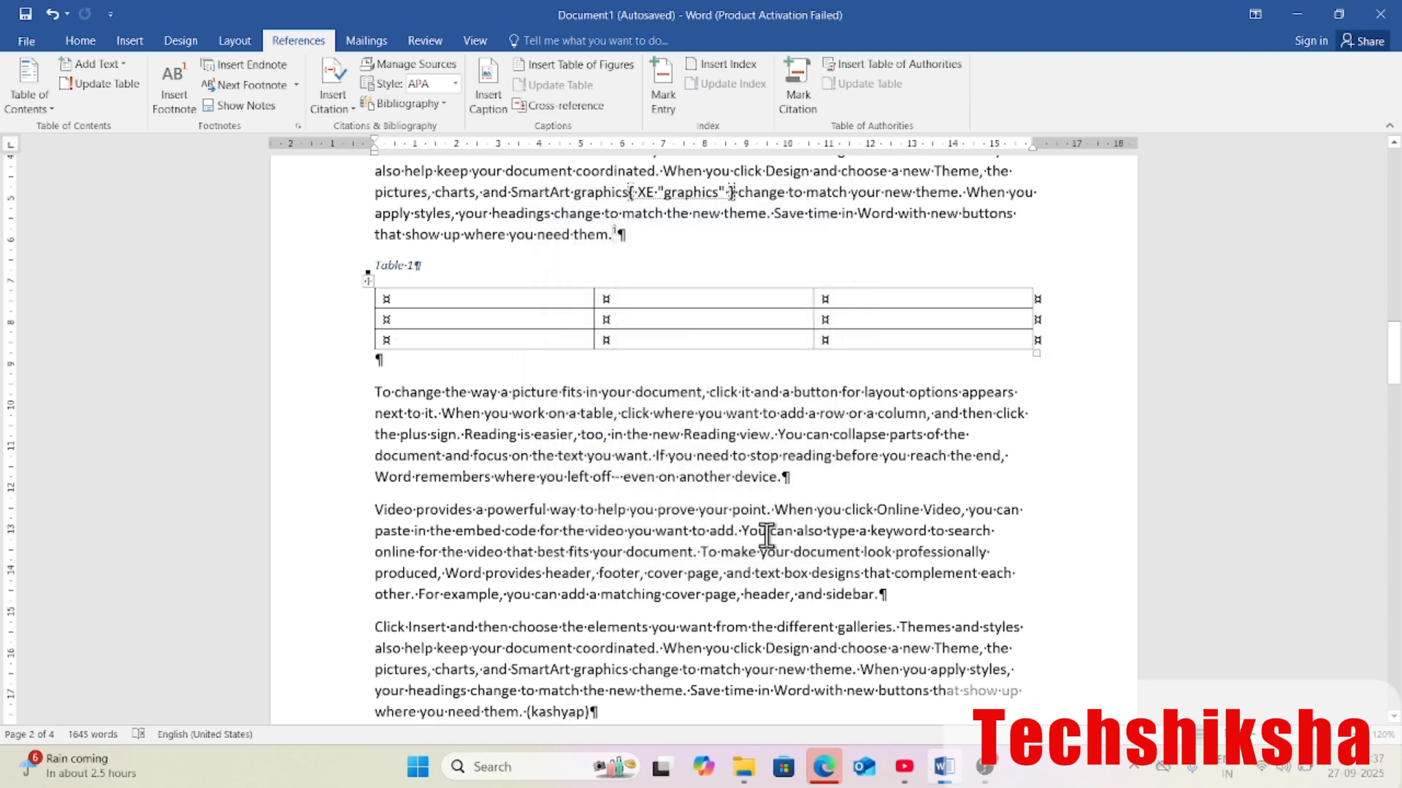
left_click(92, 42)
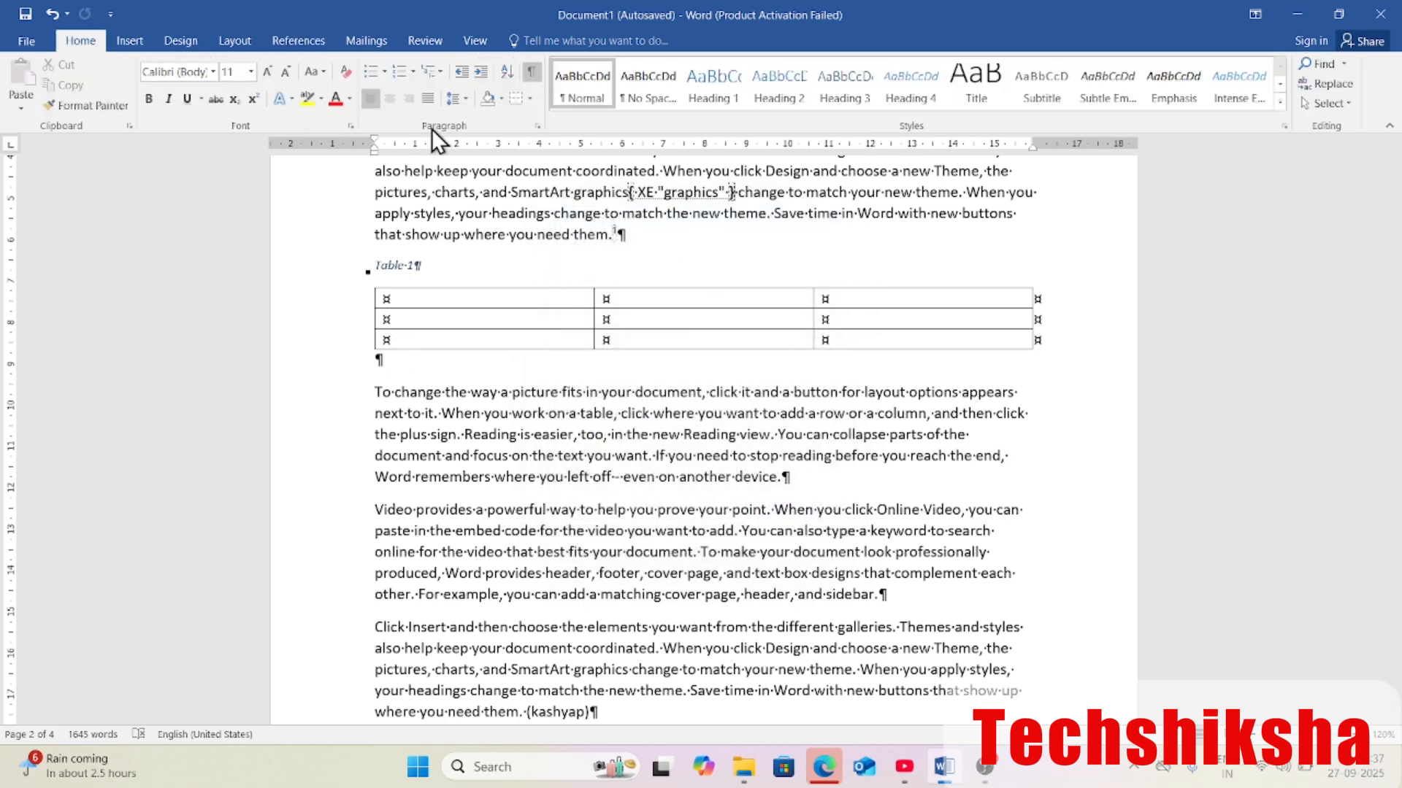
left_click(536, 76)
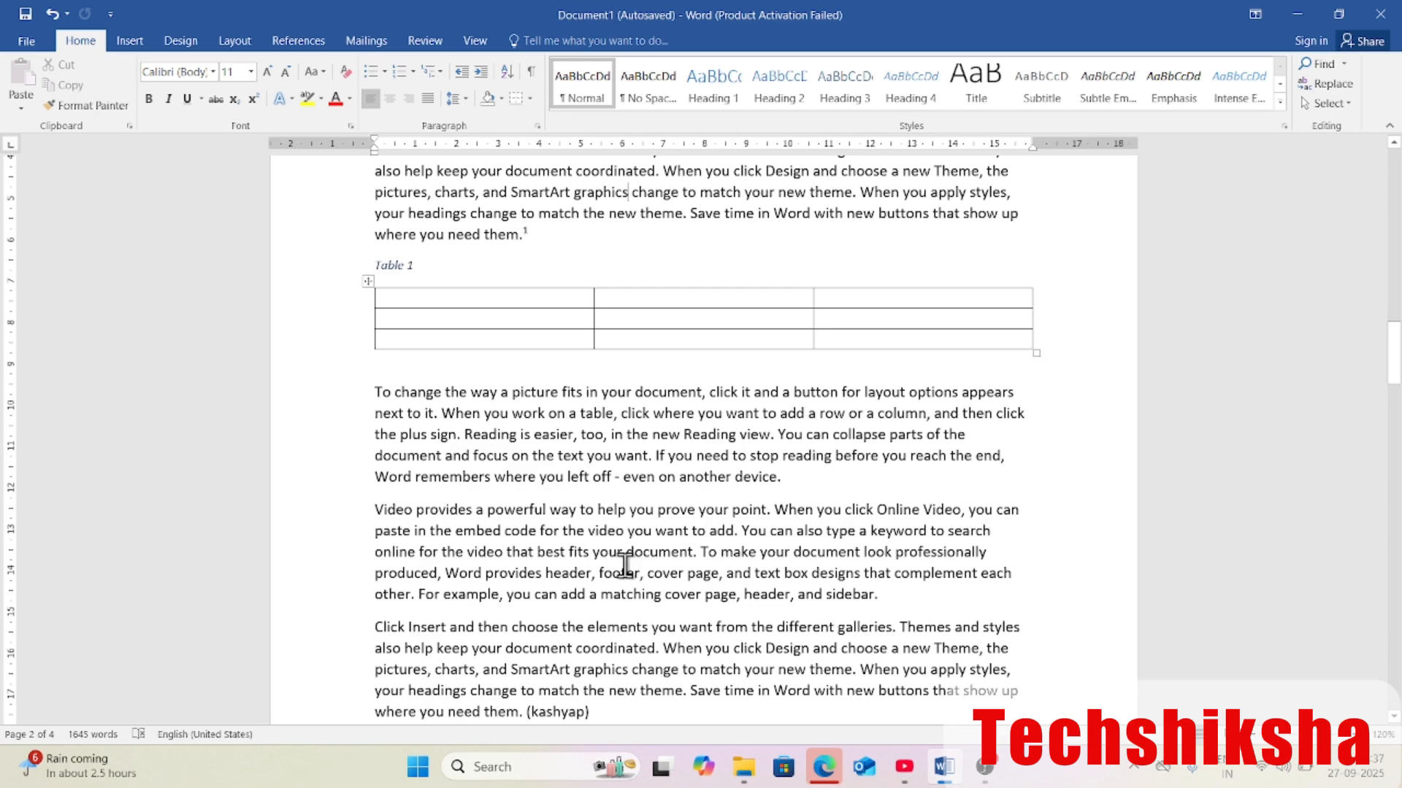
Mark "sidebar" at the end of the paragraph above Table 2 as a current-page index entry, and hide the formatting marks
scroll(625, 564, "down", 15)
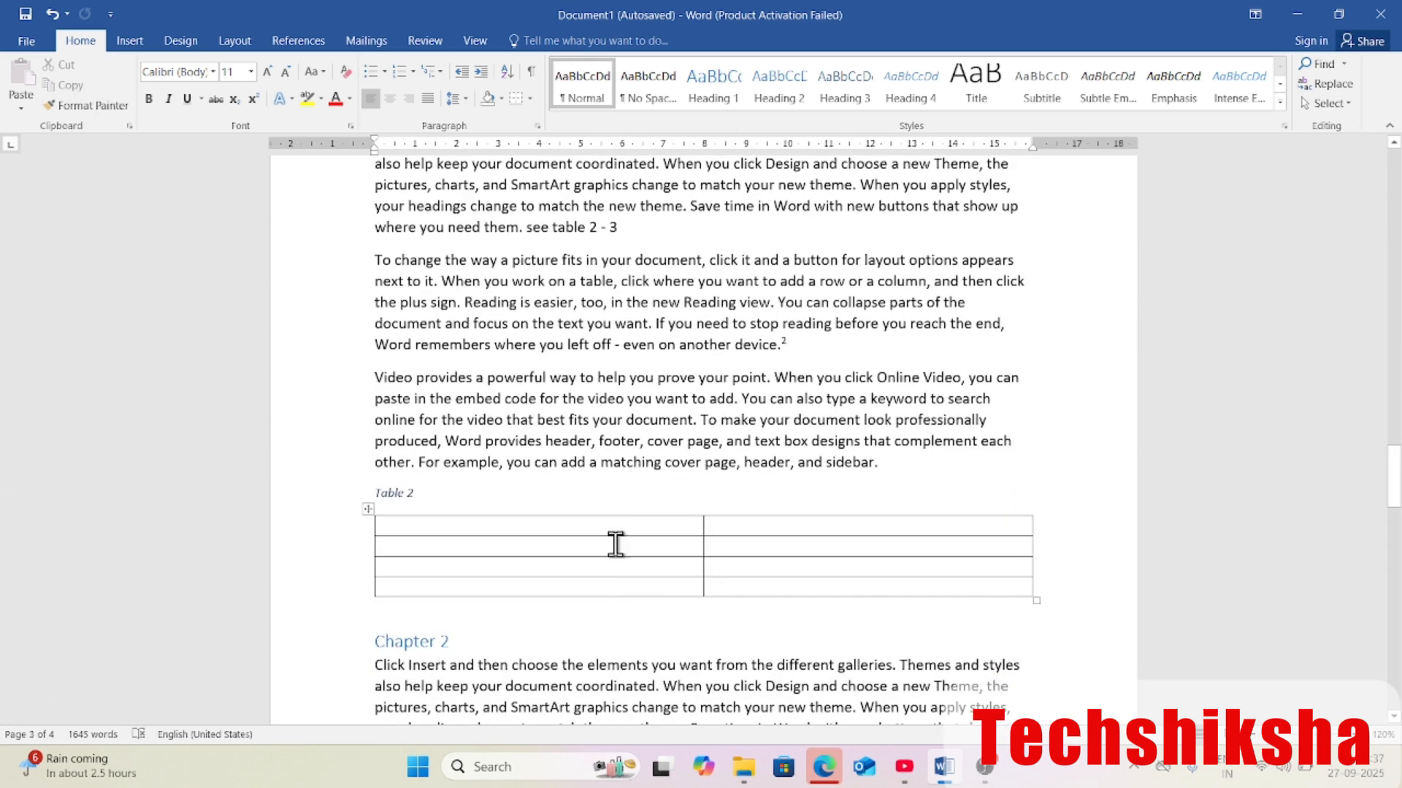
double_click(851, 467)
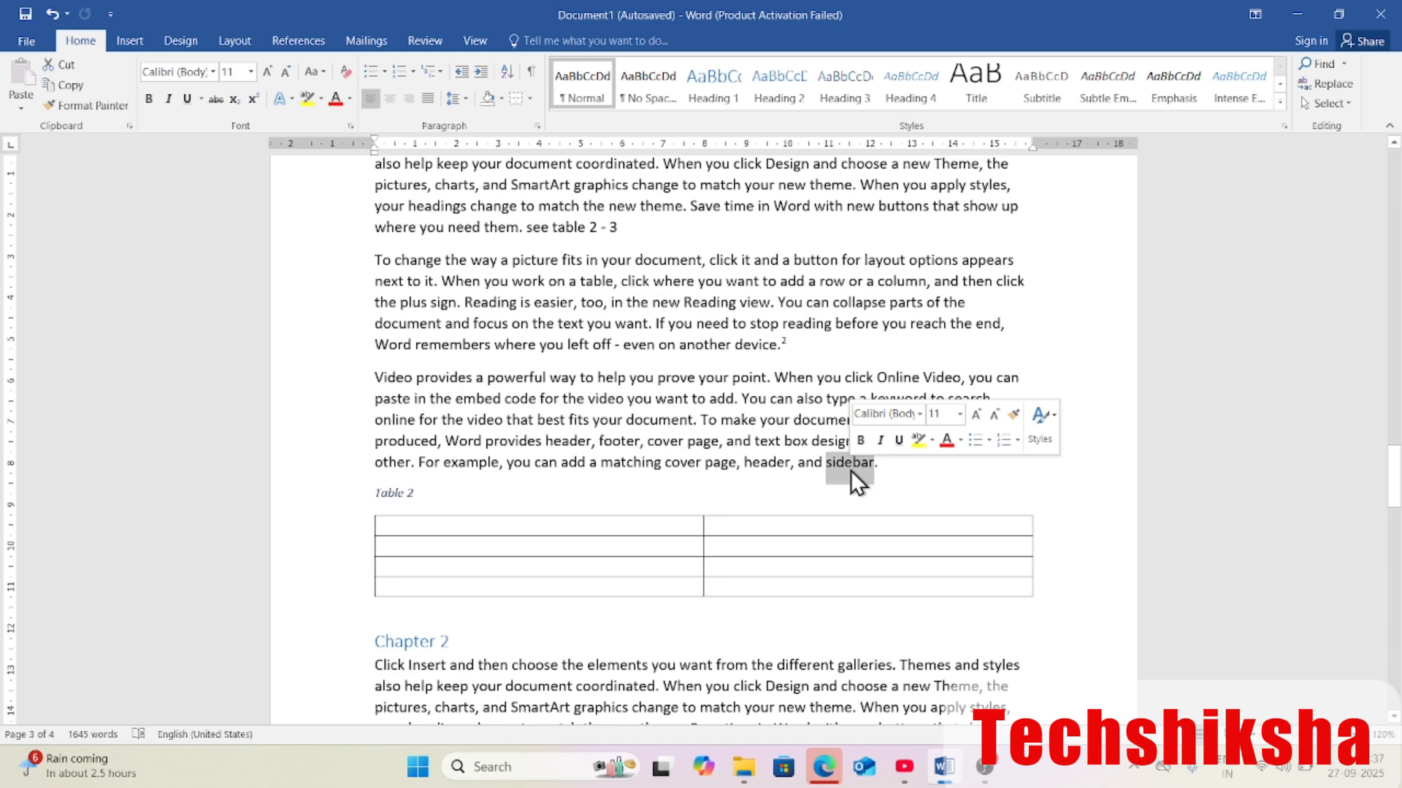
left_click(312, 41)
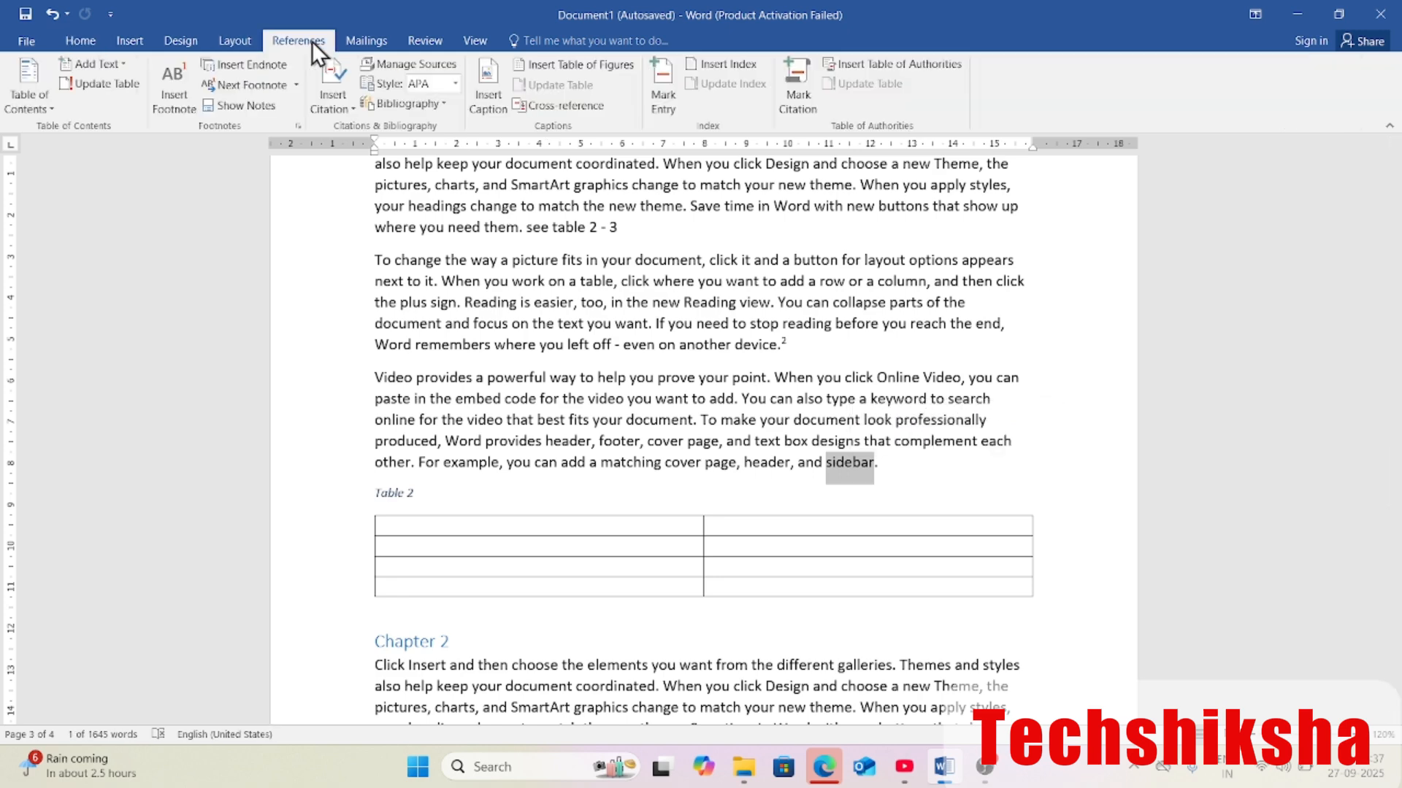
left_click(677, 98)
left_click(618, 523)
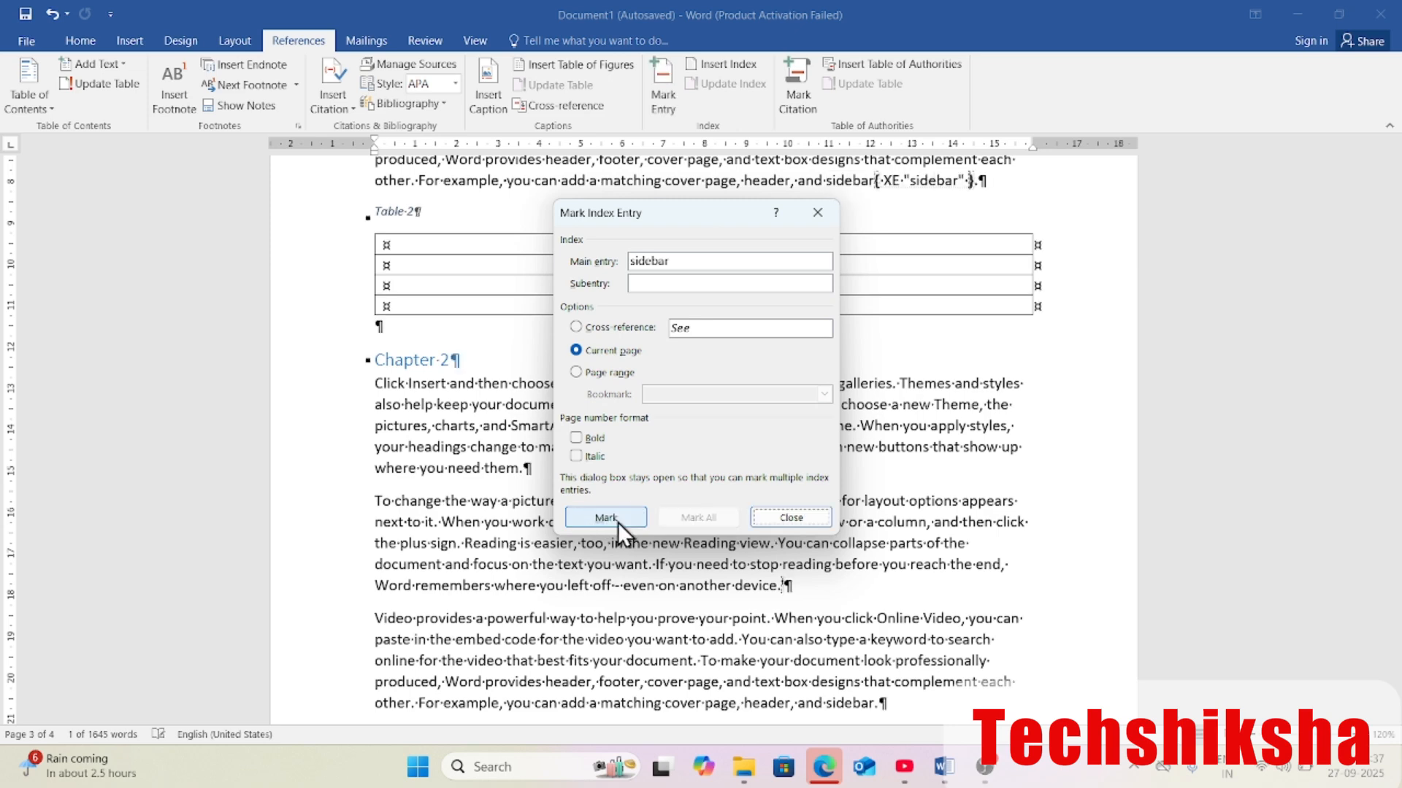
left_click(790, 514)
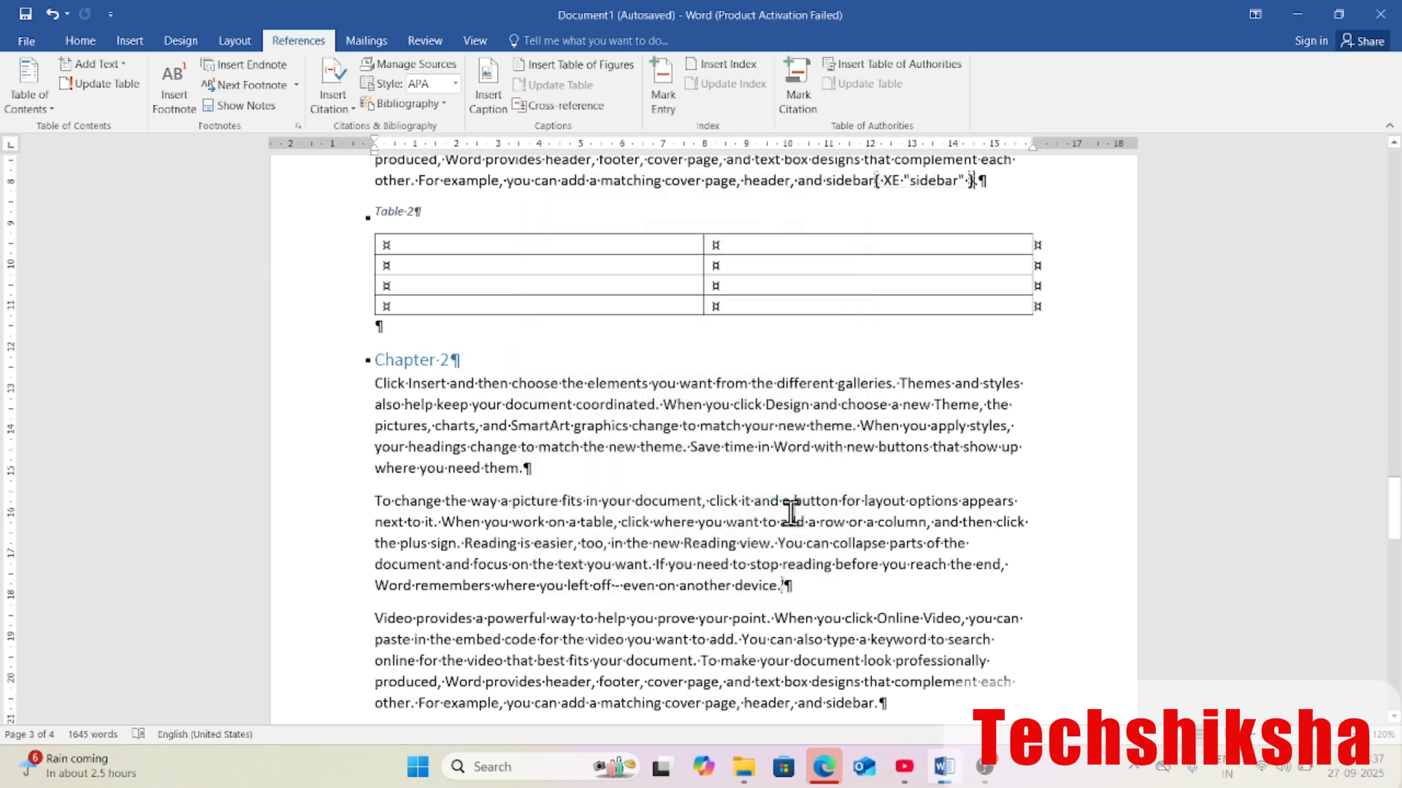
left_click(103, 42)
left_click(533, 72)
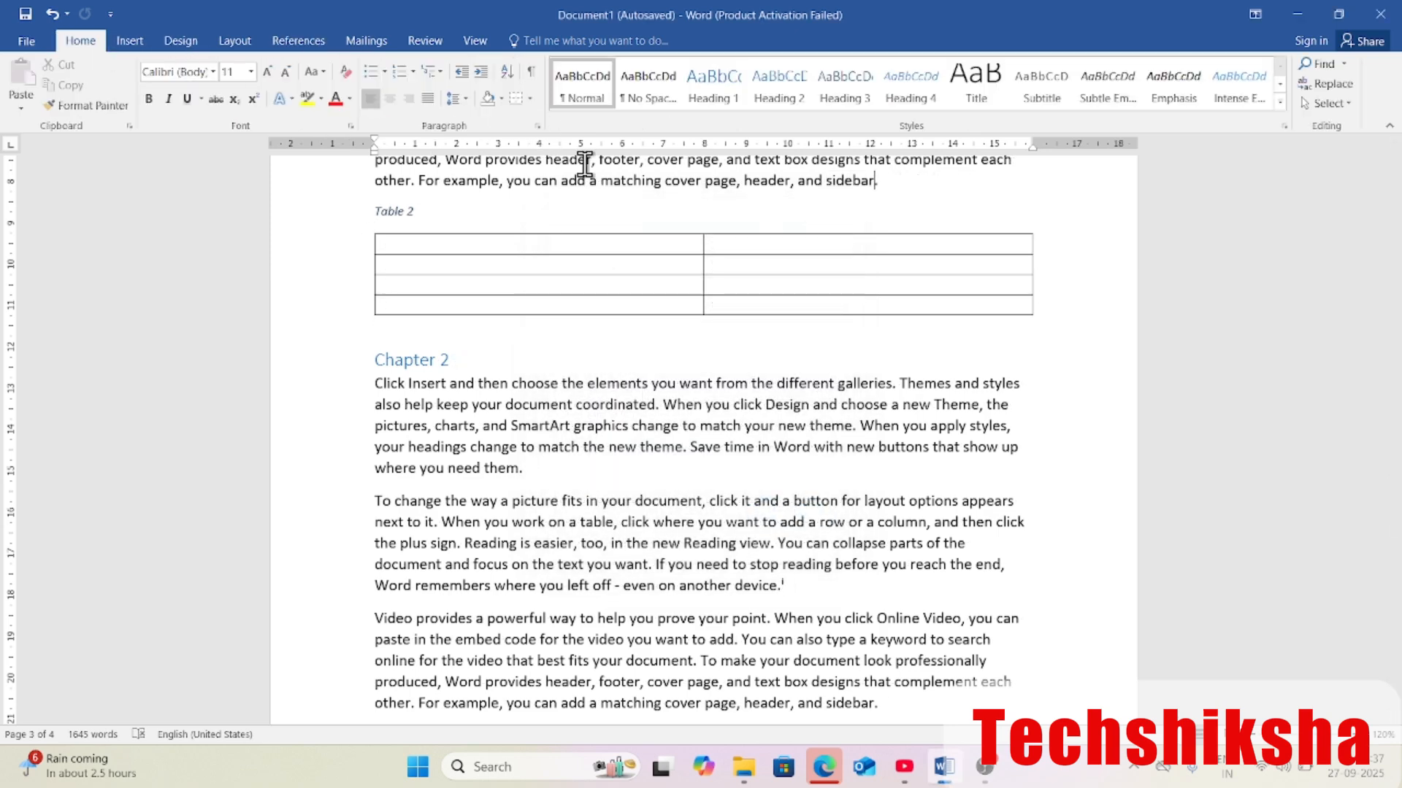
Insert an indented two-column index on the blank line below the table of figures on the first page
scroll(709, 468, "up", 5)
scroll(710, 467, "up", 15)
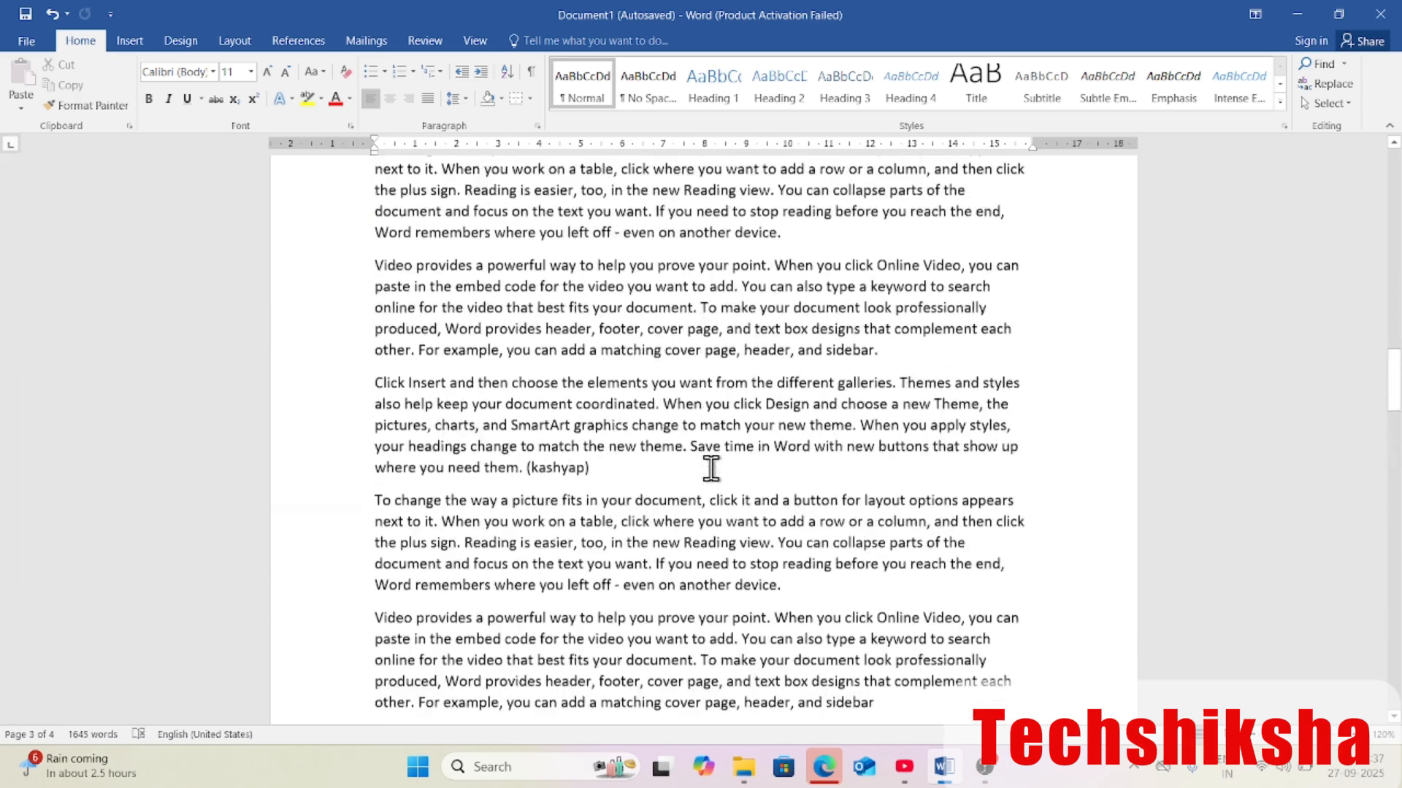
scroll(713, 467, "up", 15)
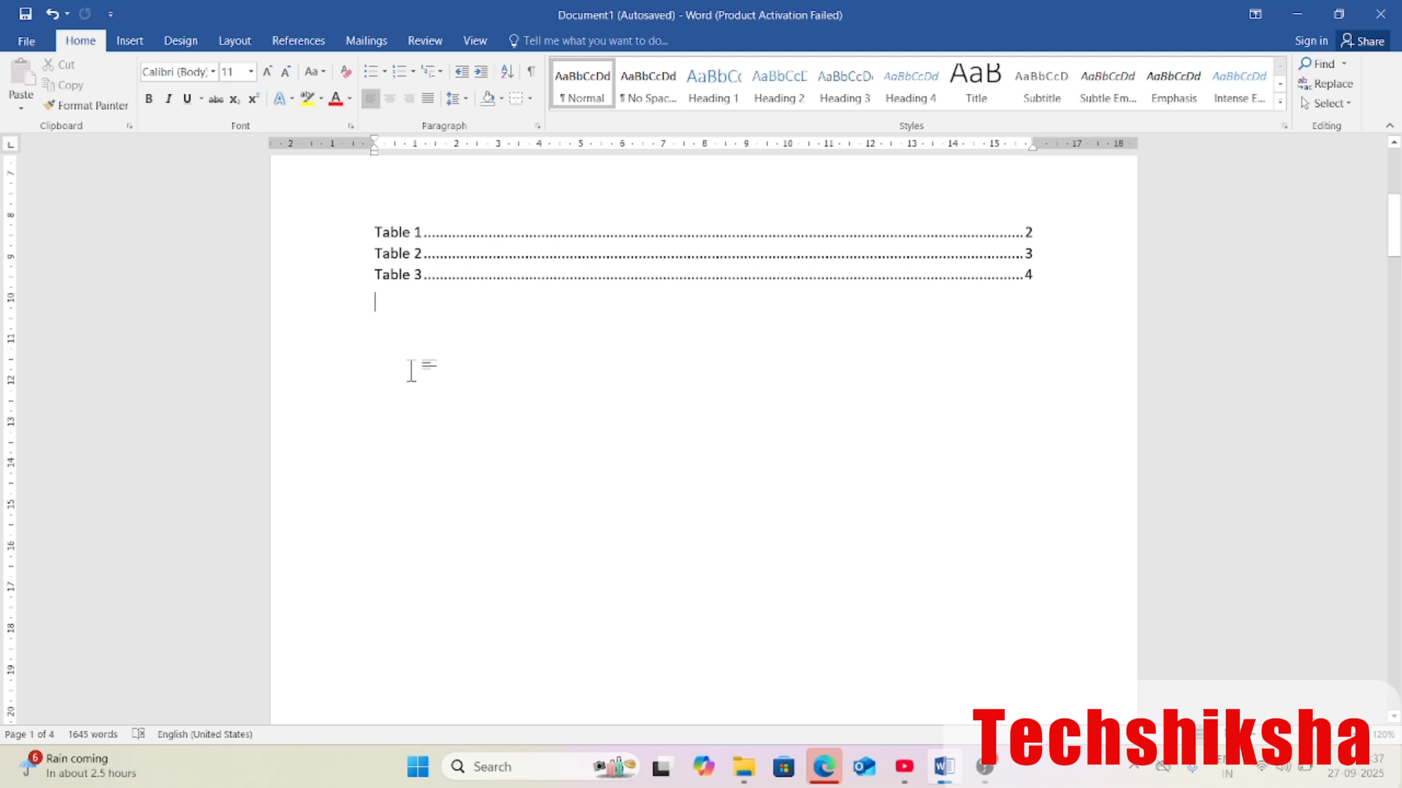
left_click(317, 38)
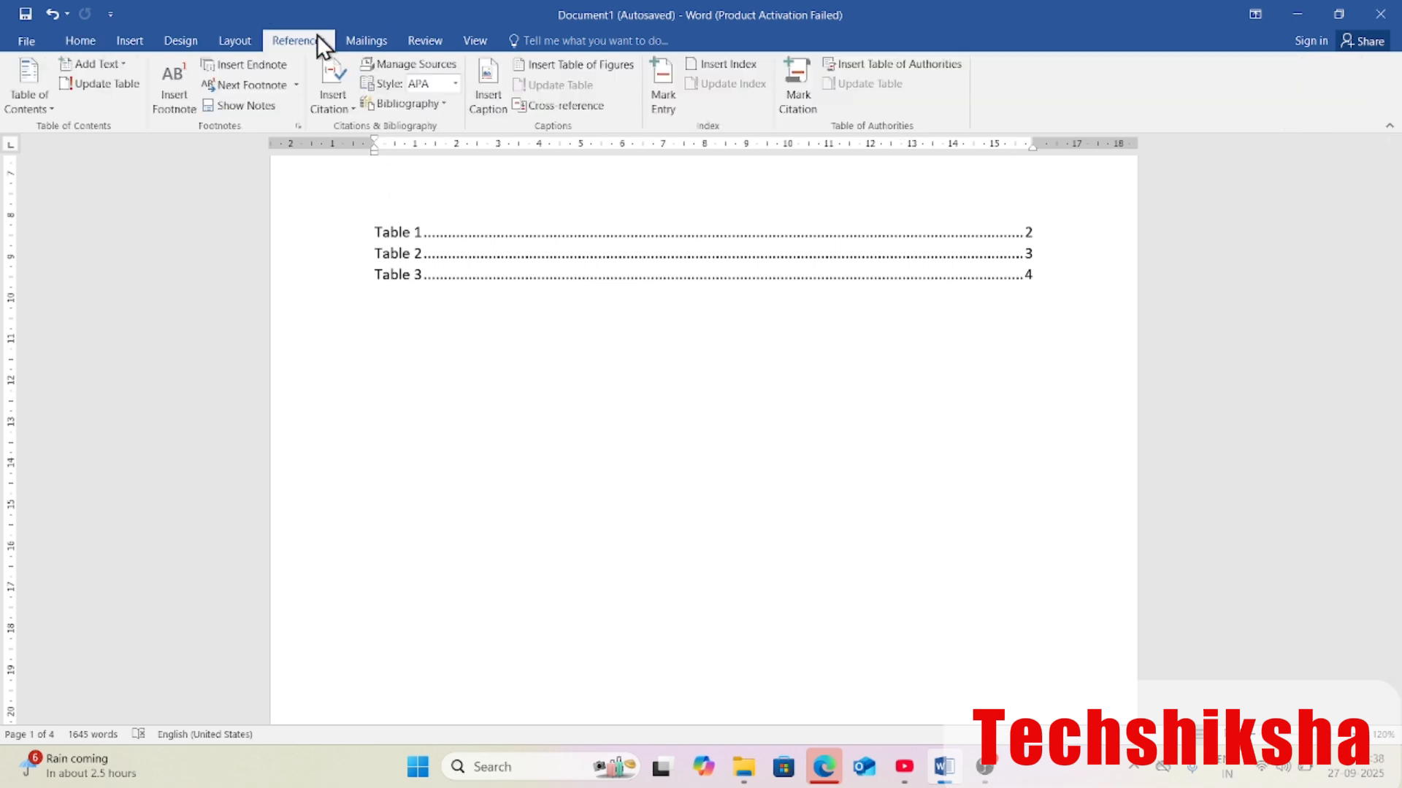
left_click(728, 64)
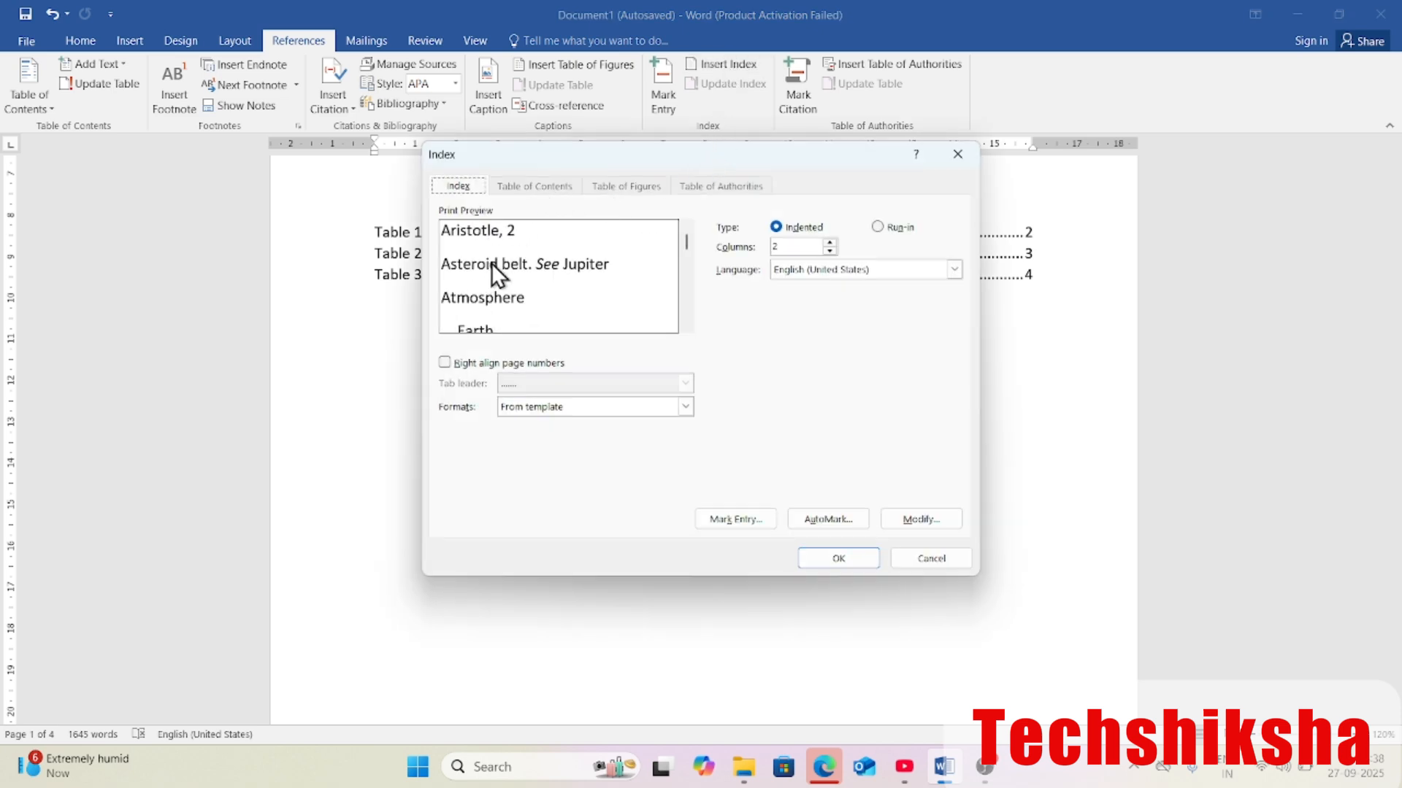
left_click(861, 557)
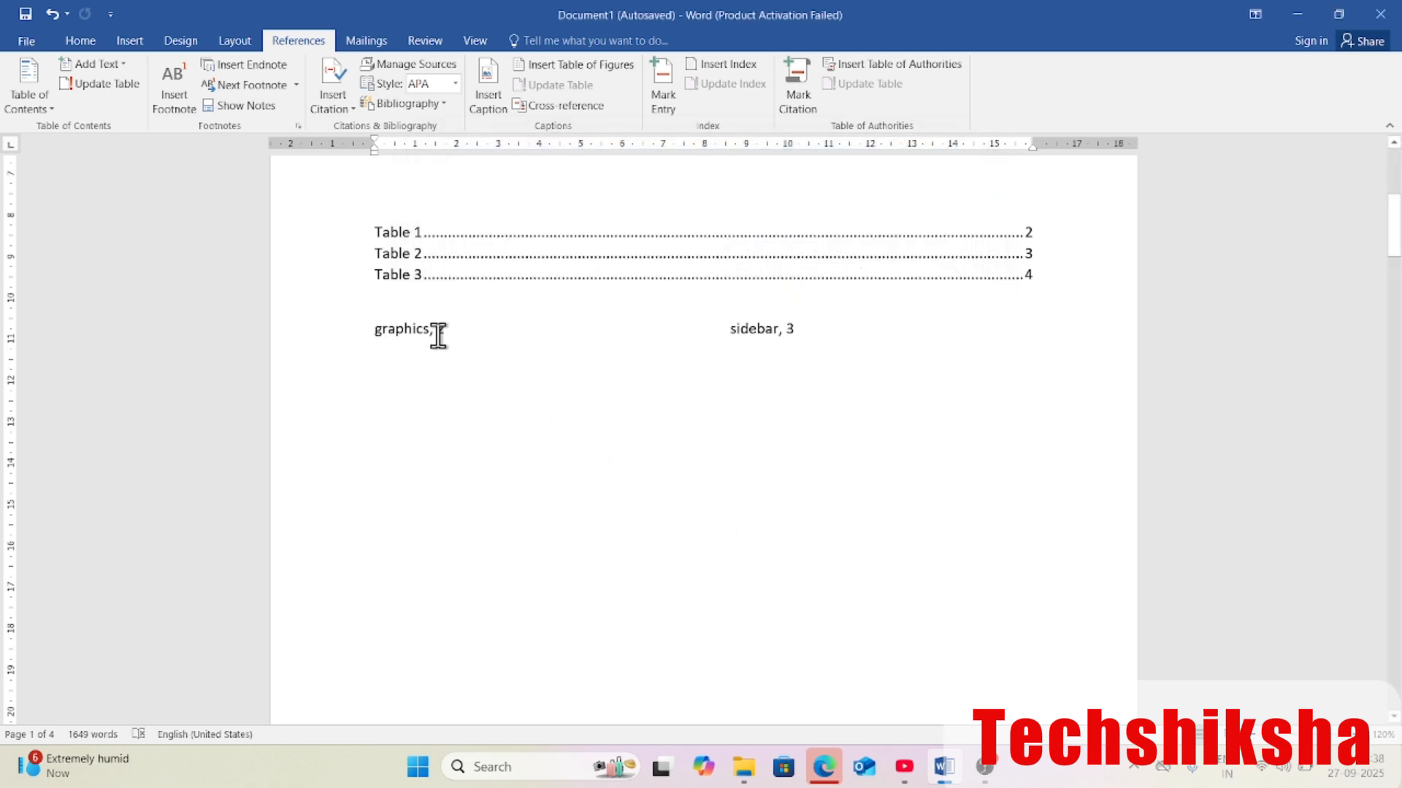
left_click(473, 333)
left_click(662, 402)
Mark the 2025 citation ending the first lesson 1 paragraph as a Cases authority, and hide the formatting marks
scroll(924, 448, "down", 10)
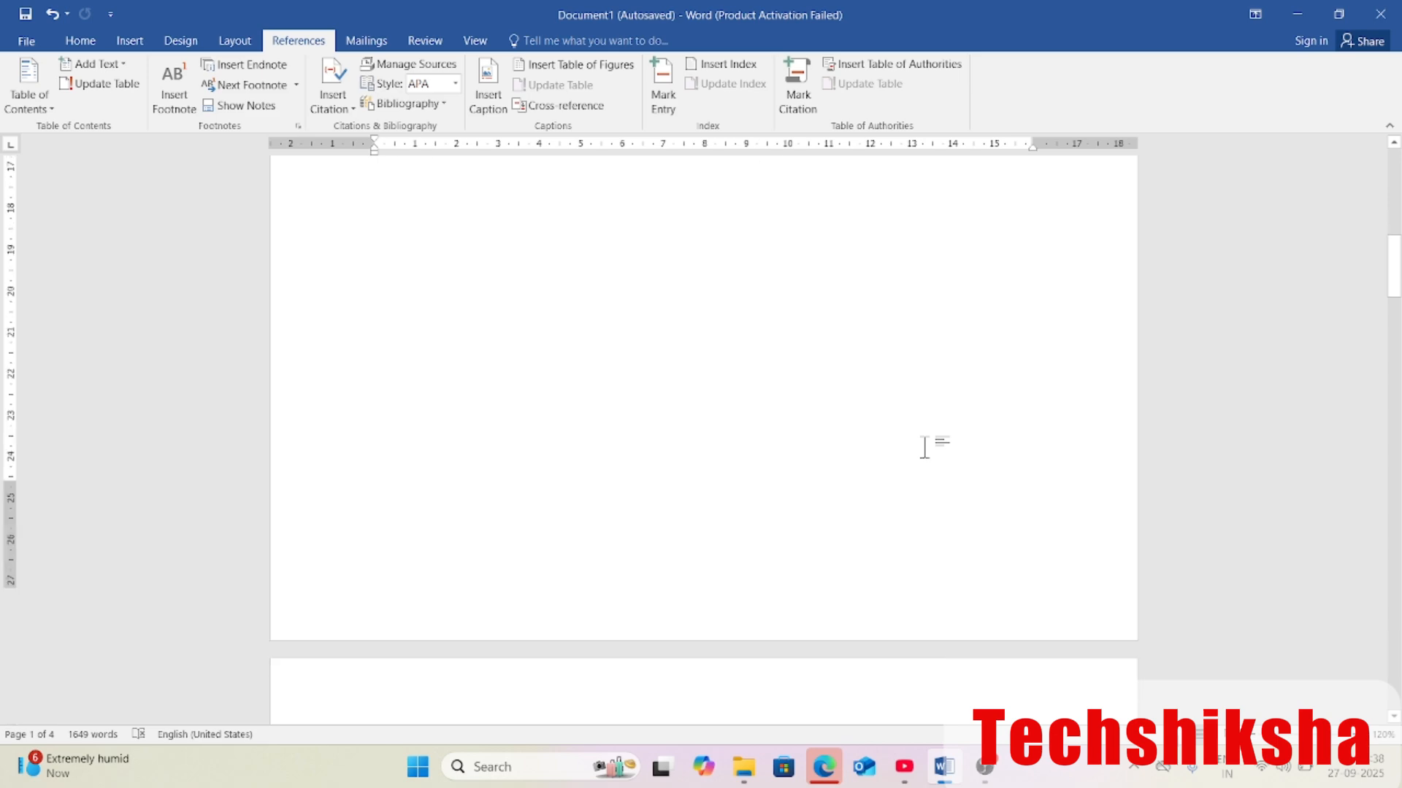
scroll(924, 447, "down", 5)
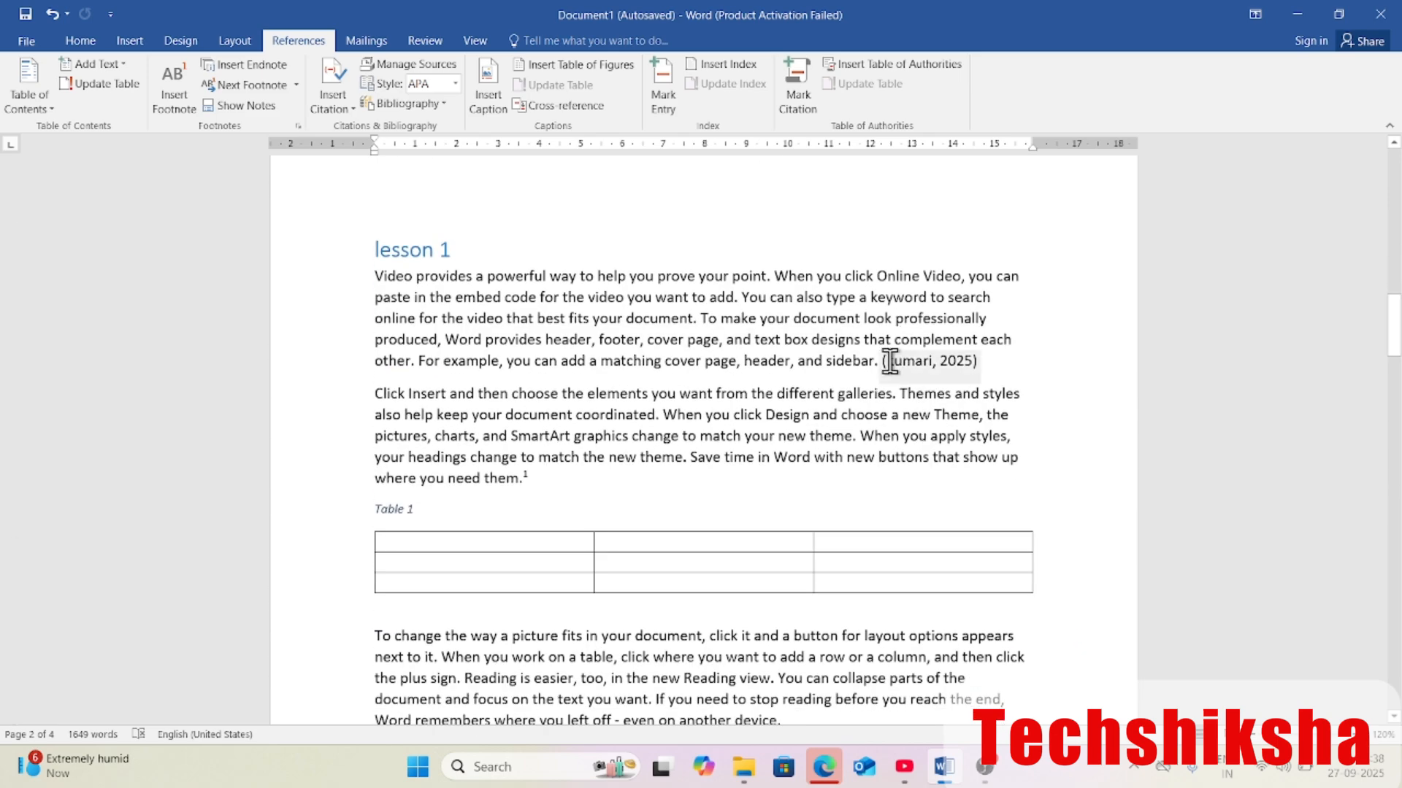
left_click(961, 369)
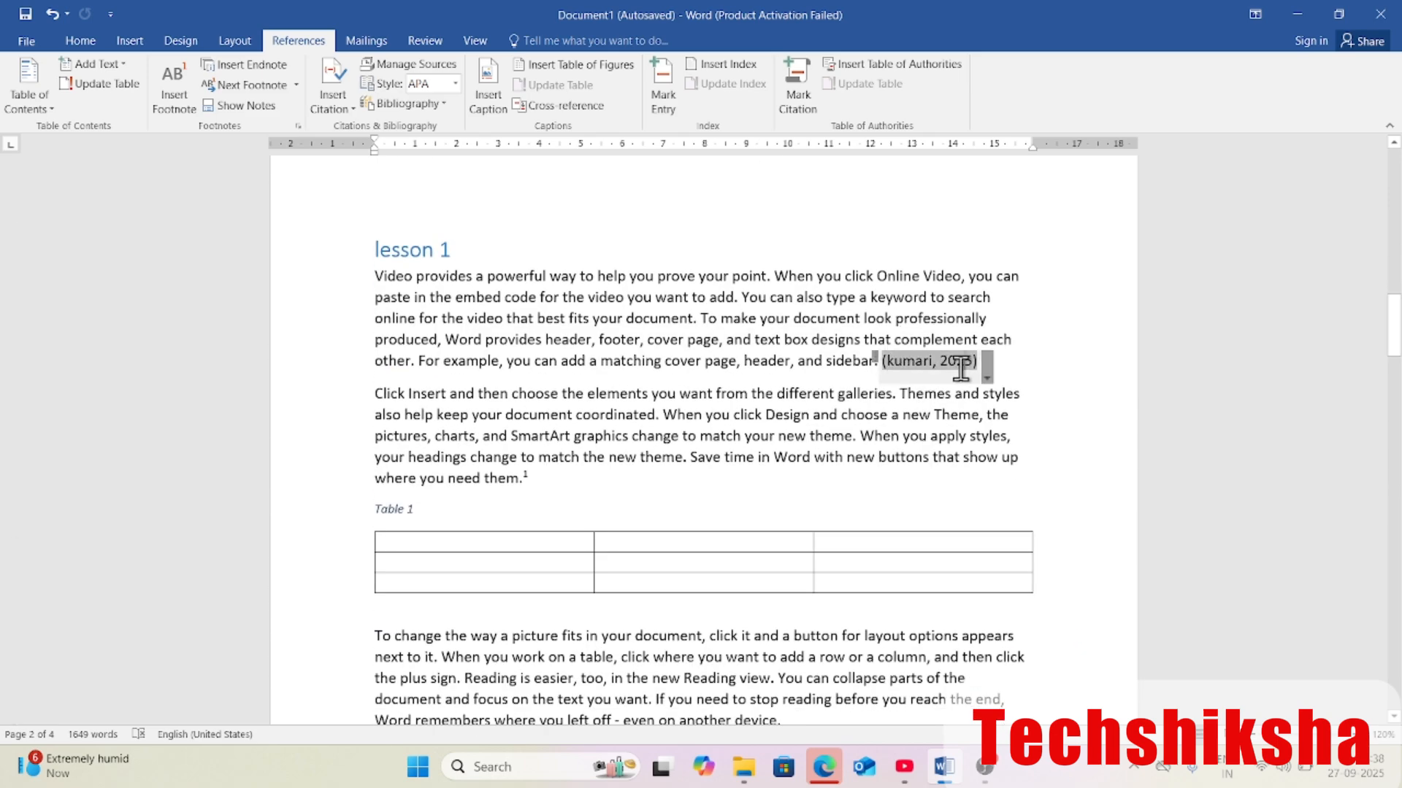
left_click(878, 361)
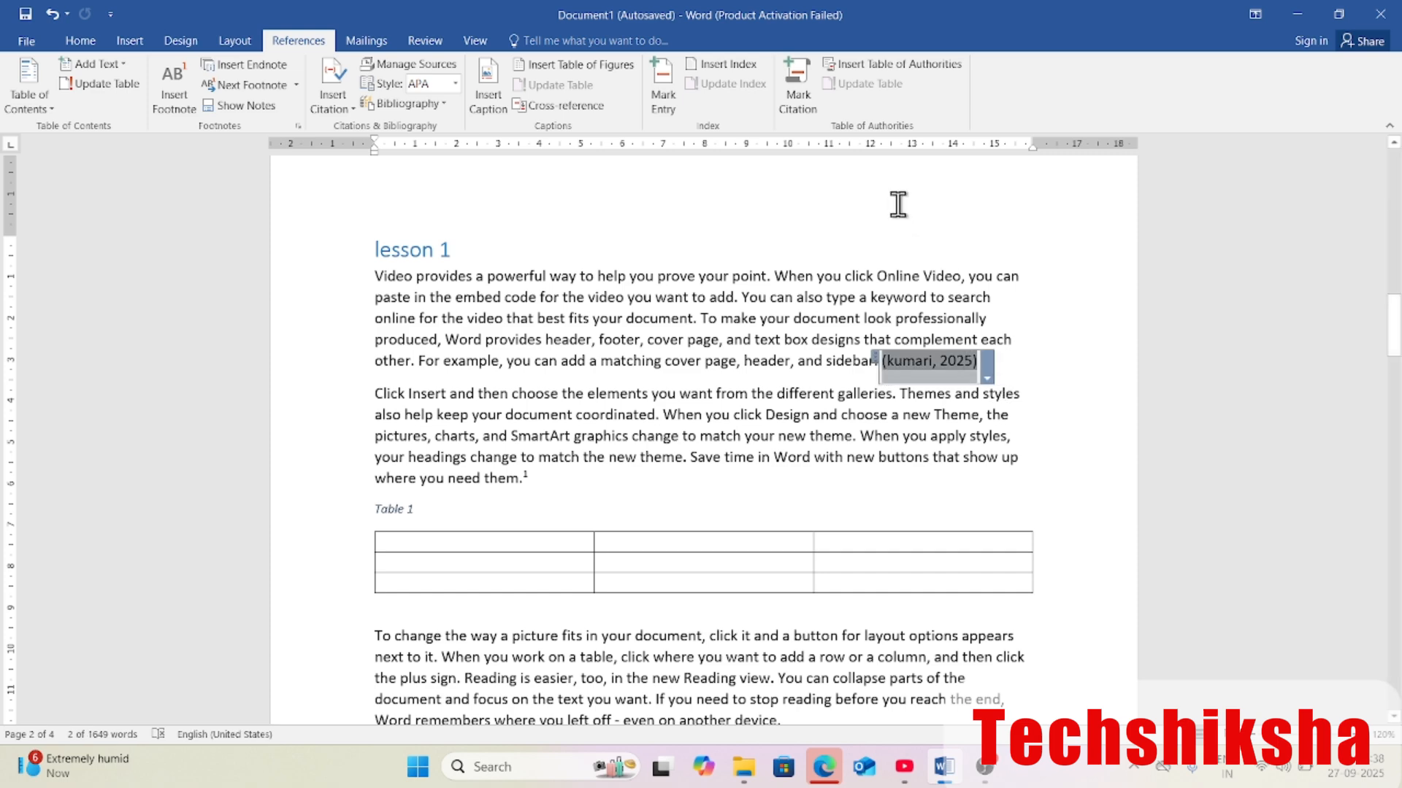
left_click(804, 93)
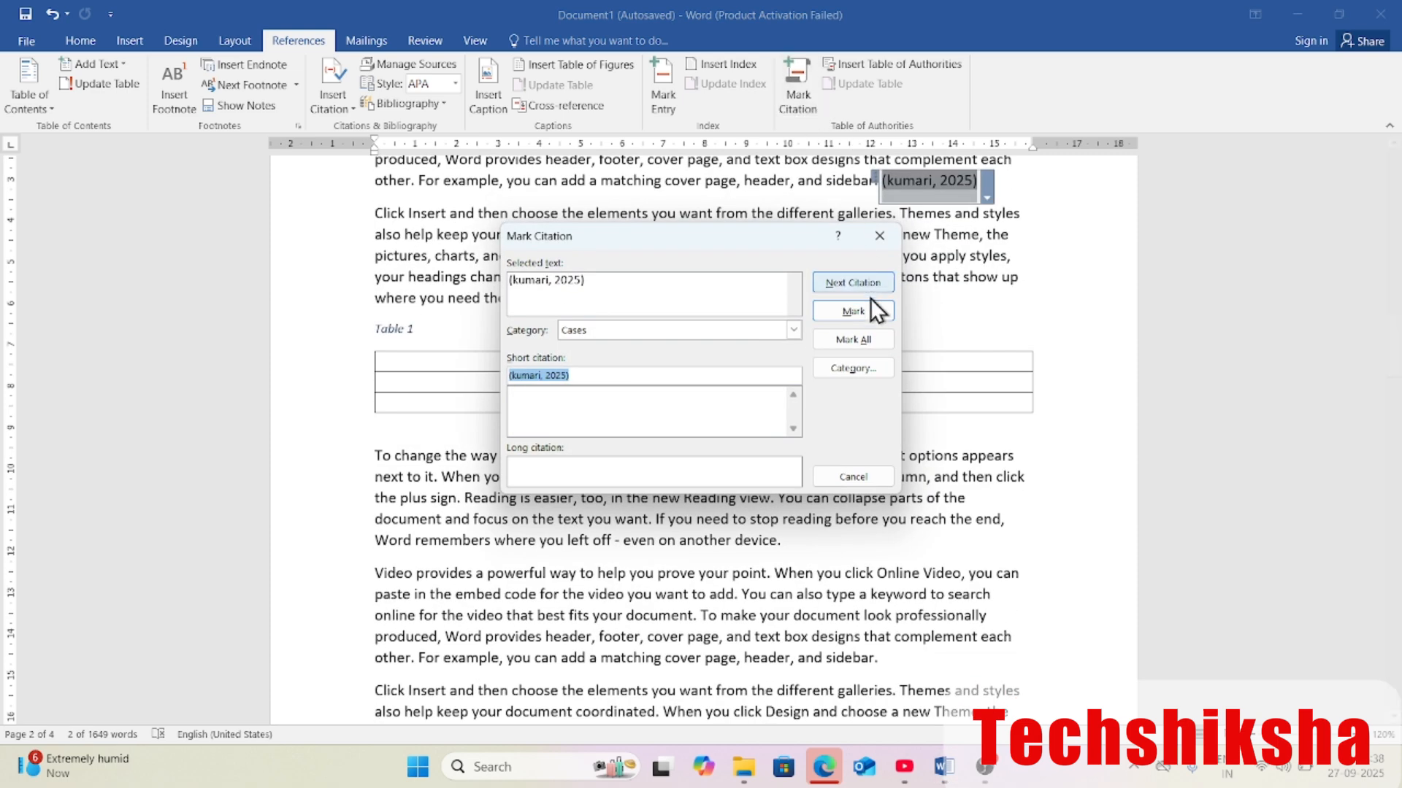
left_click(870, 311)
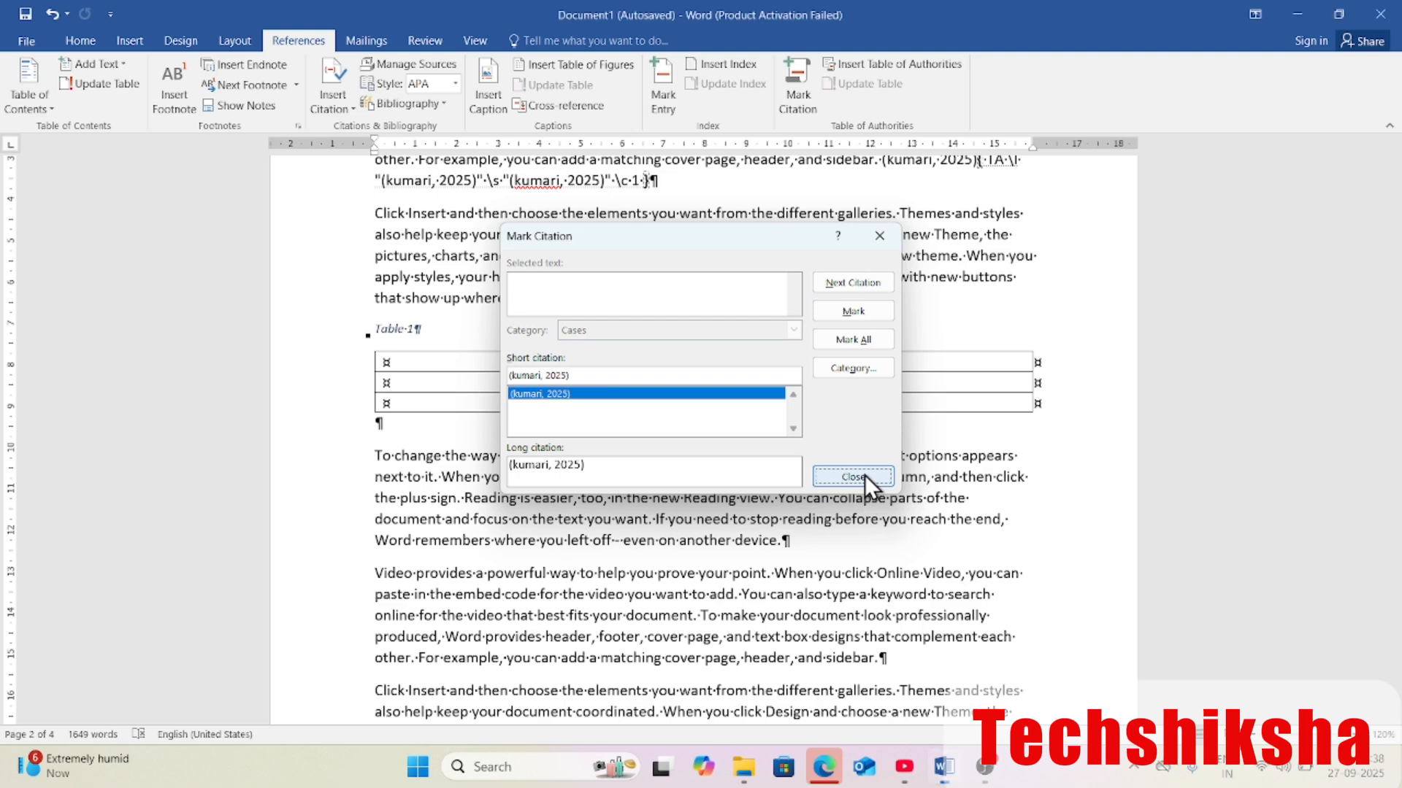
left_click(864, 476)
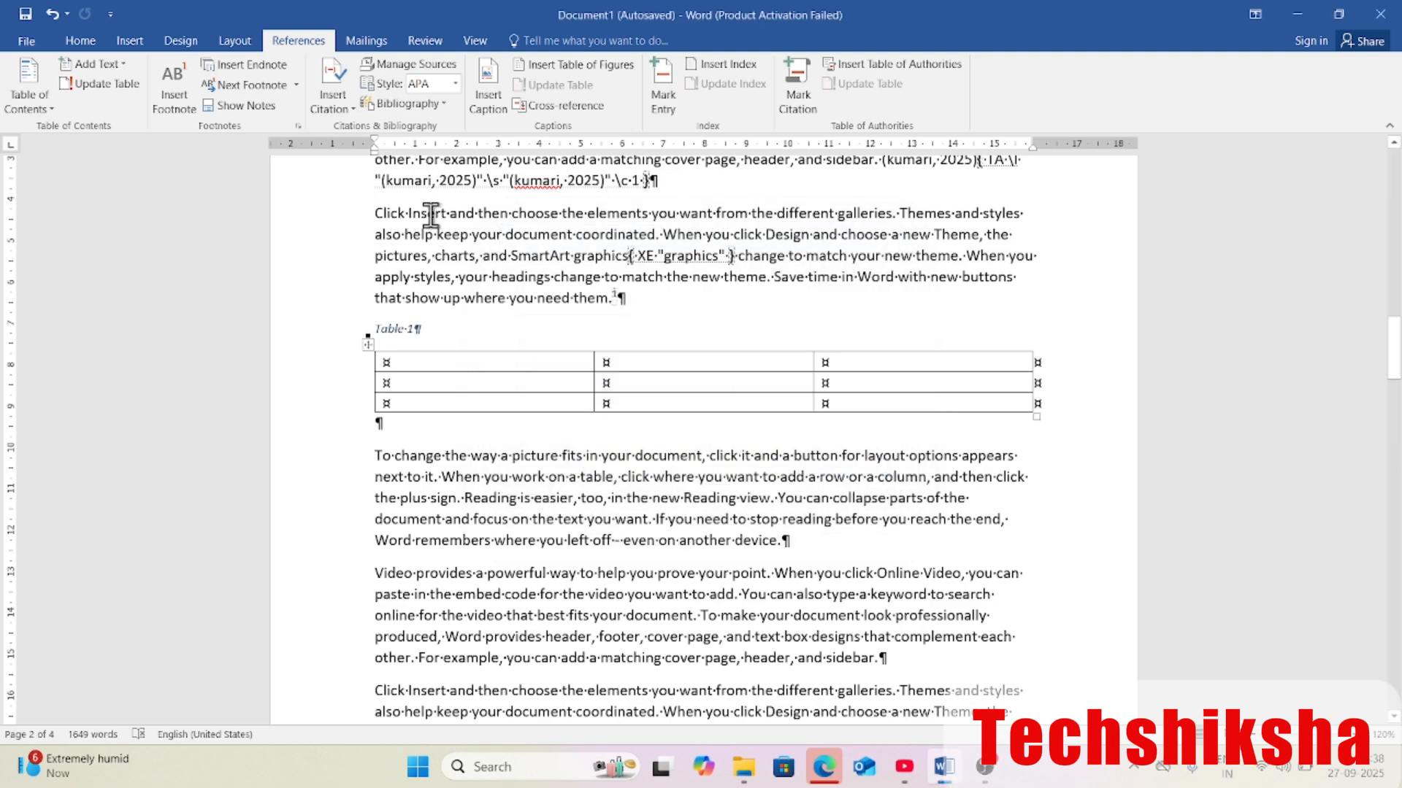
left_click(78, 38)
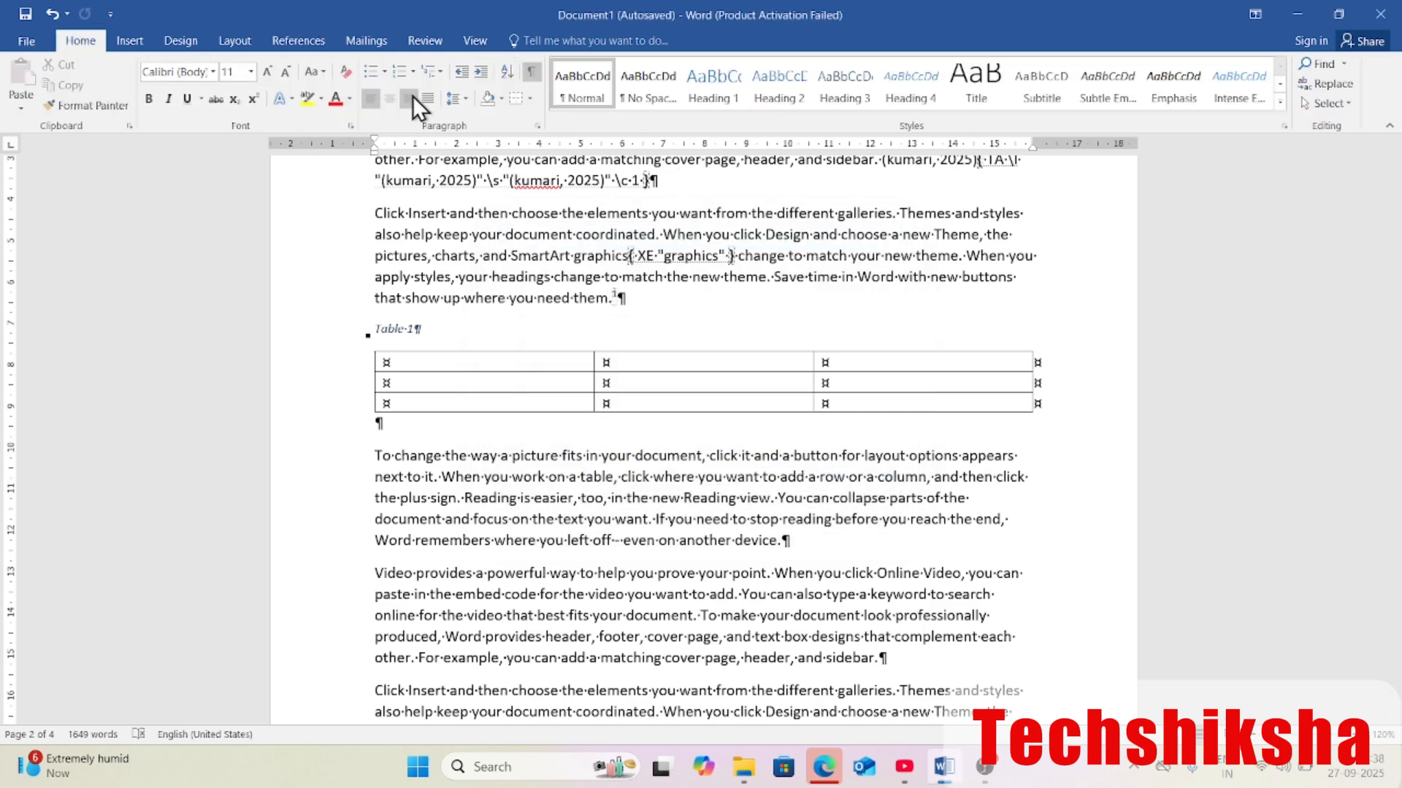
left_click(528, 75)
Mark the citation ending the third paragraph below Table 1 as a Cases authority, and hide the formatting marks
scroll(810, 358, "down", 2)
scroll(810, 358, "down", 3)
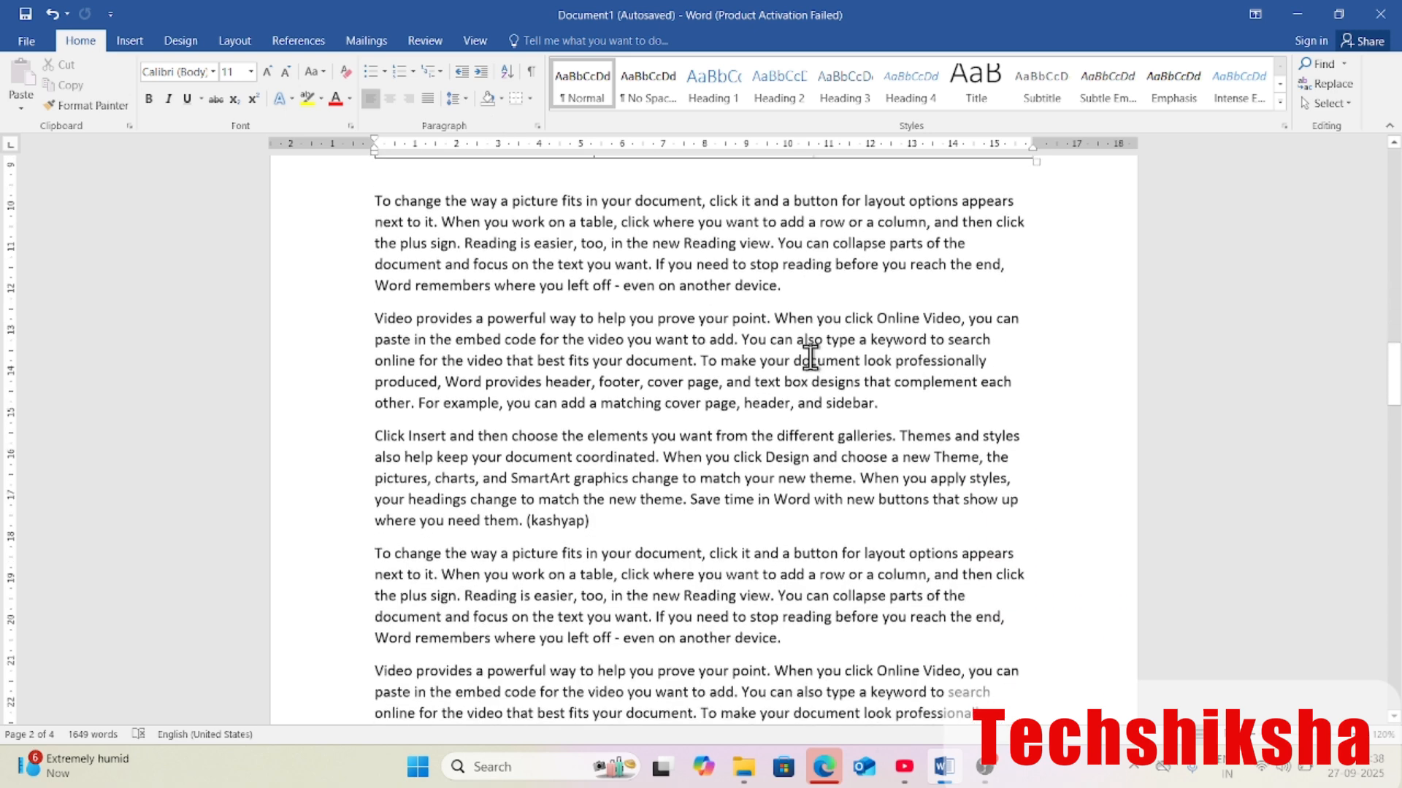
left_click(563, 515)
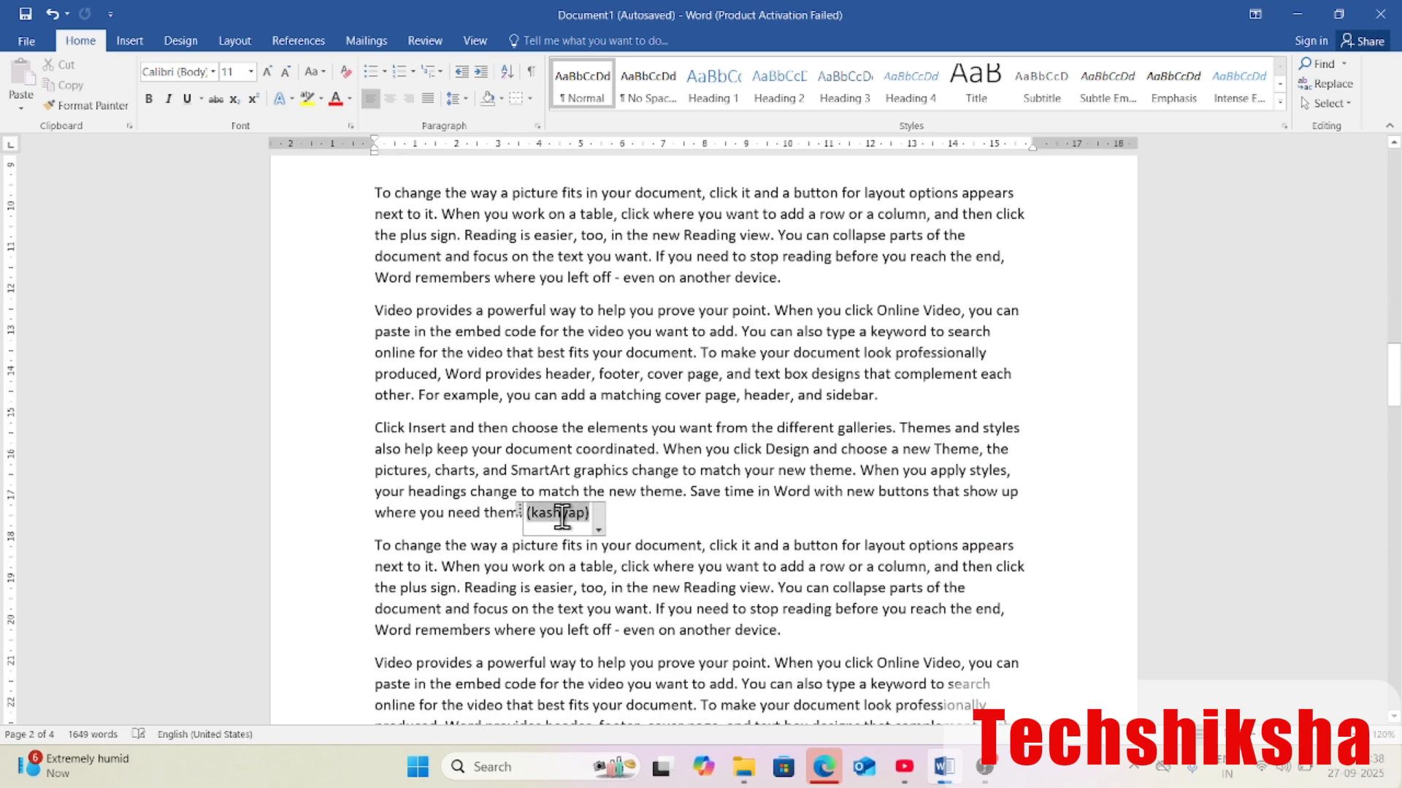
left_click(522, 510)
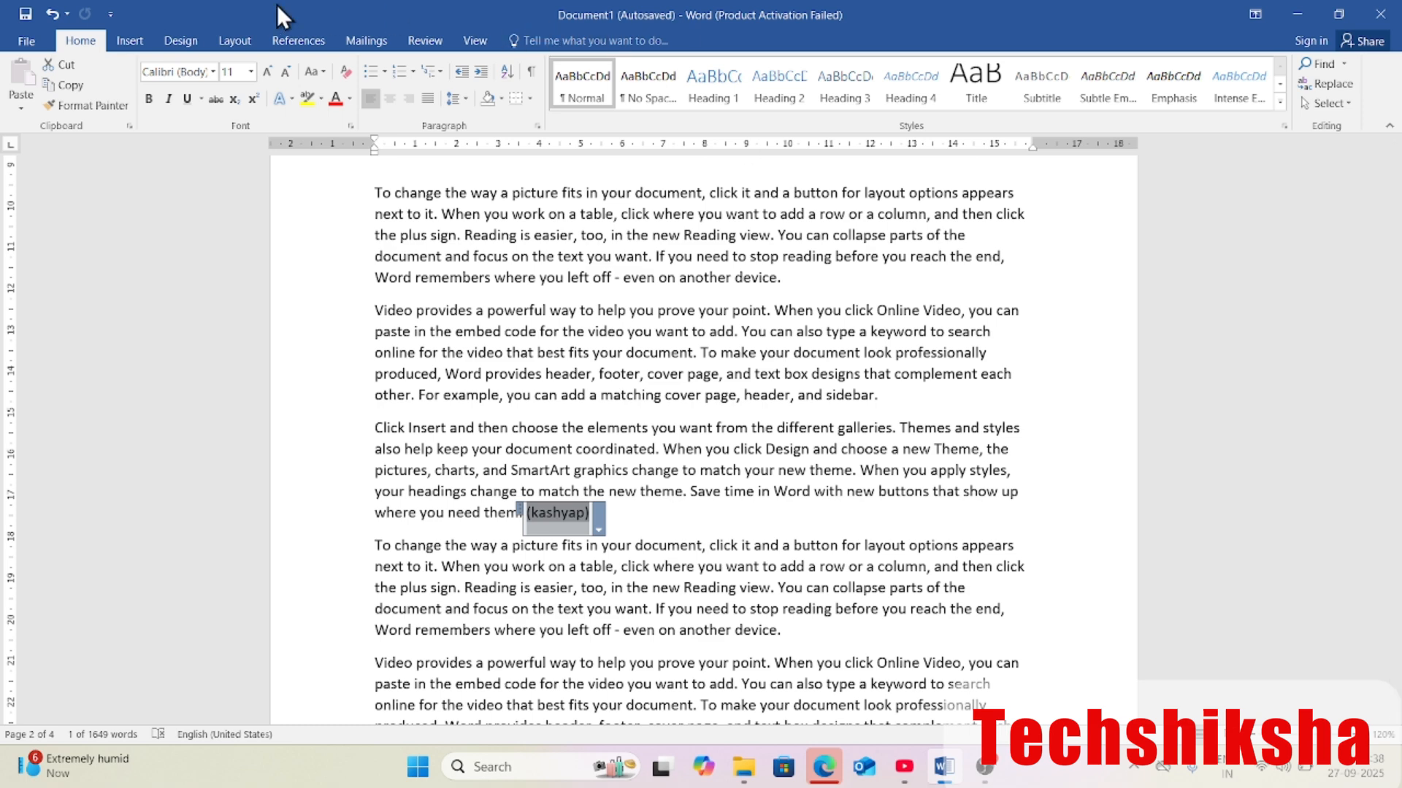
left_click(318, 37)
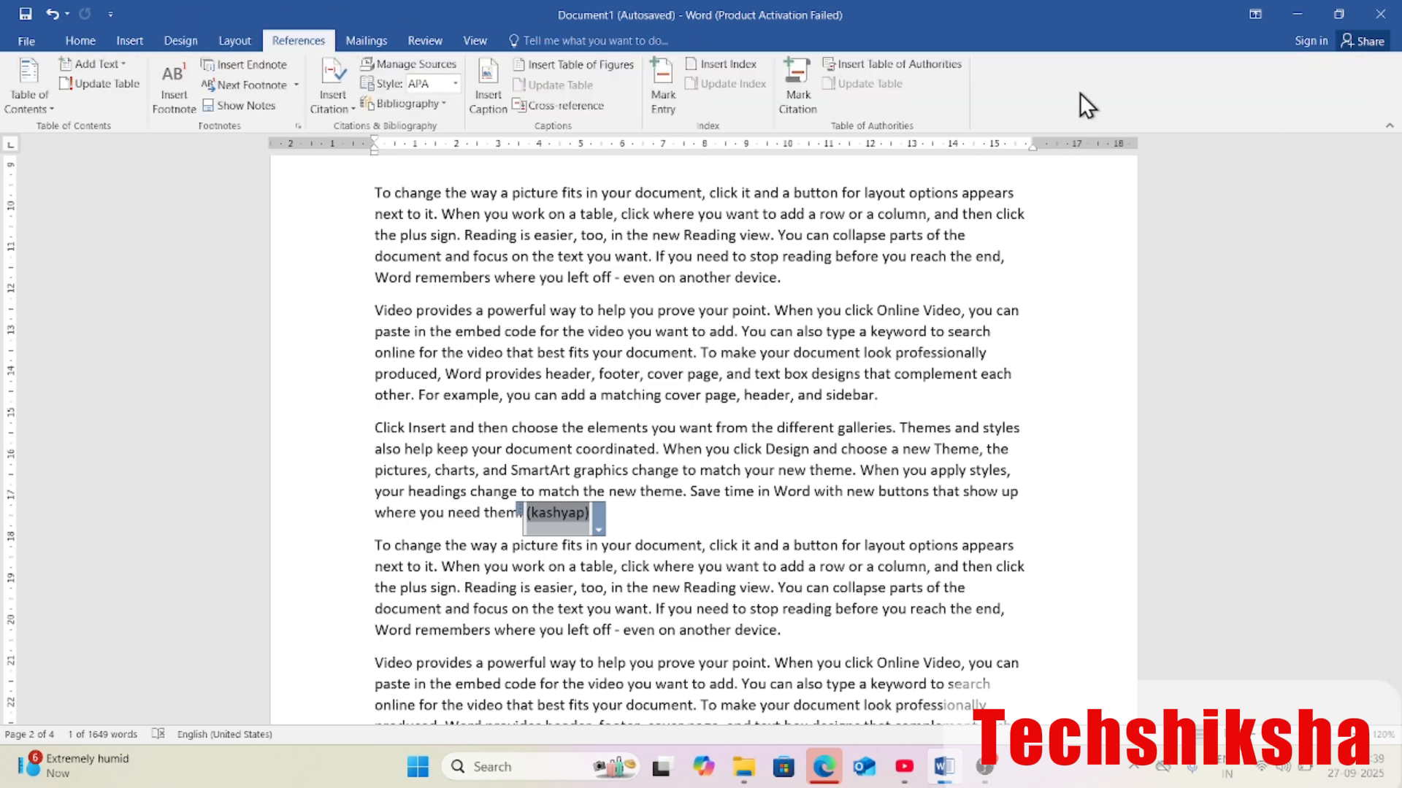
left_click(803, 89)
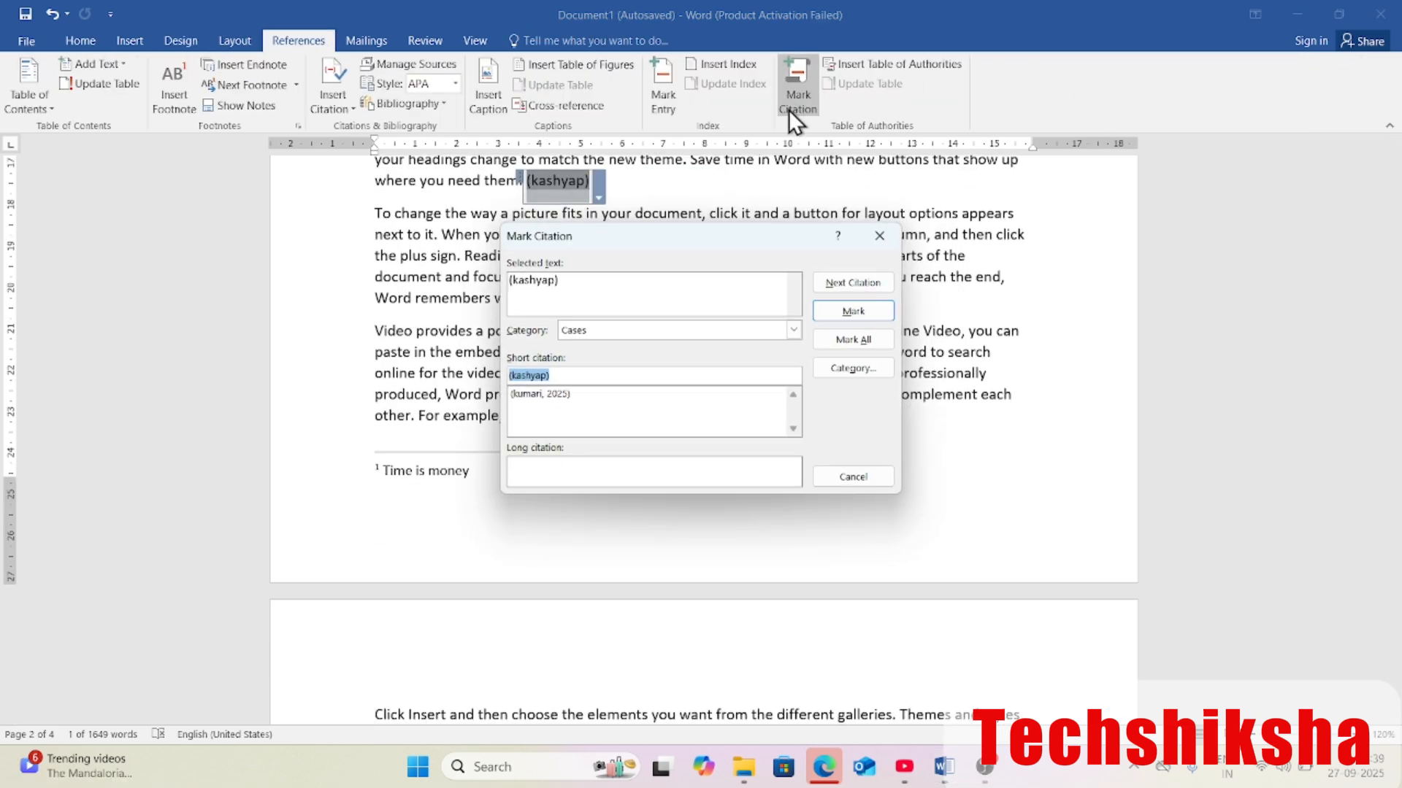
left_click(891, 308)
left_click(892, 236)
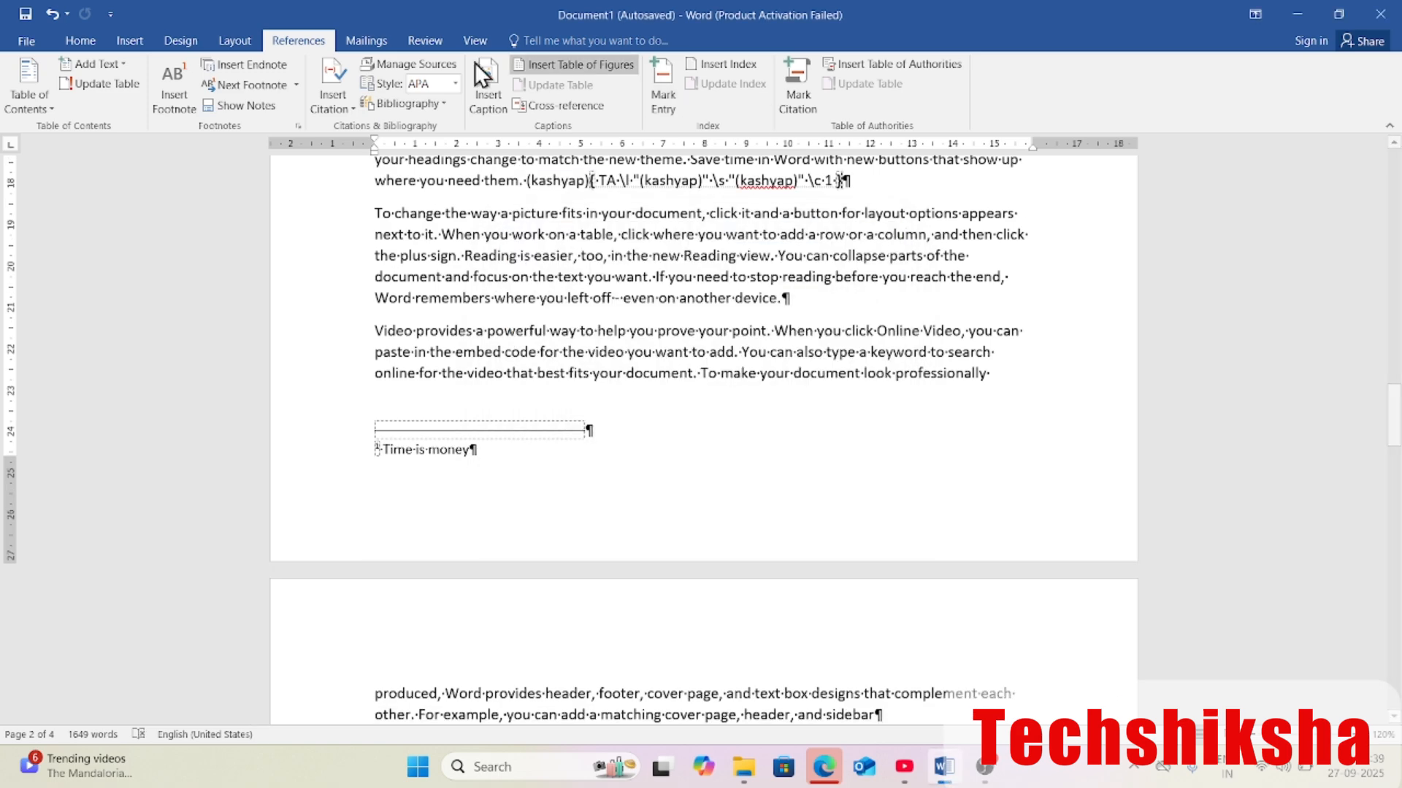
left_click(101, 41)
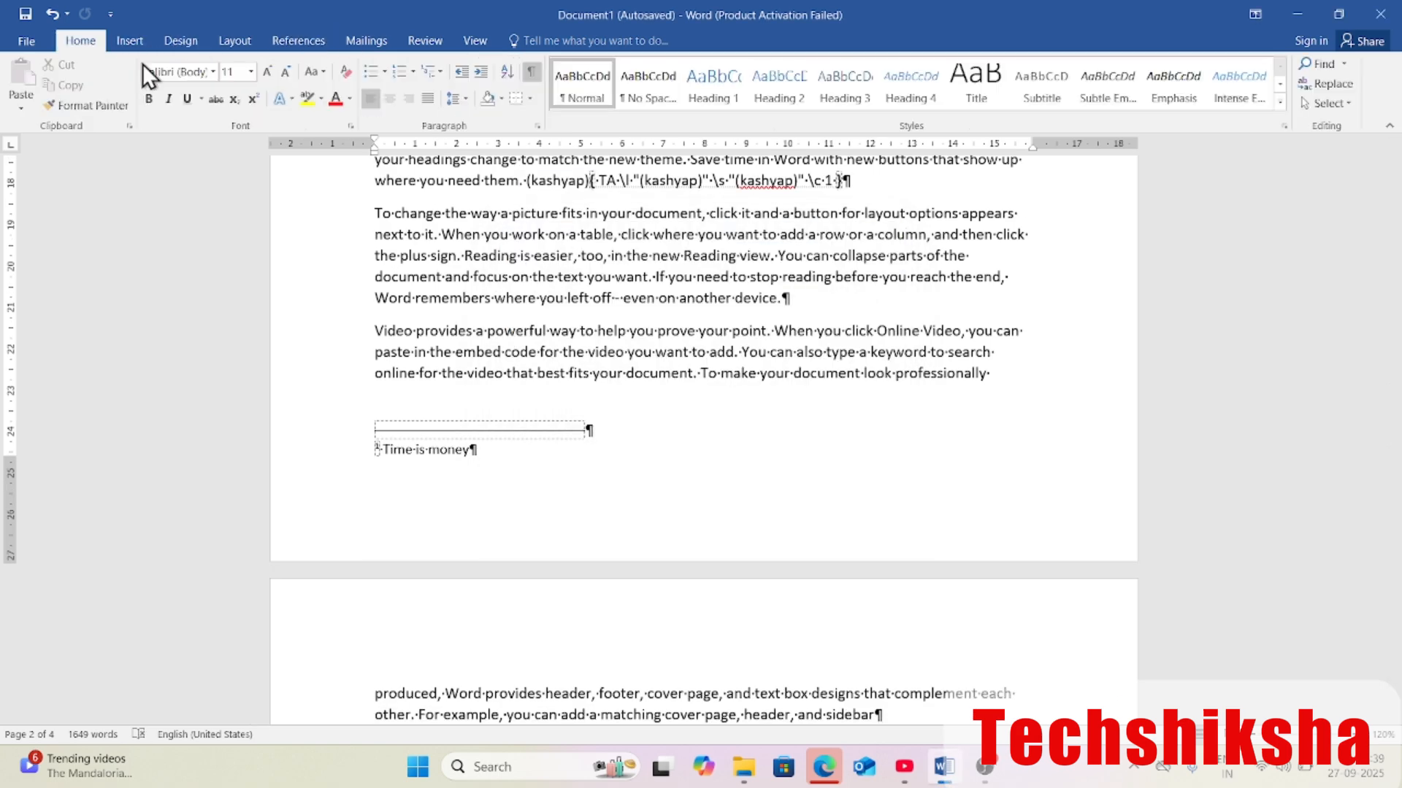
left_click(529, 73)
Insert a table of authorities for all categories, with the template format and dotted tab leader, on the blank line below the first-page index
scroll(831, 352, "up", 5)
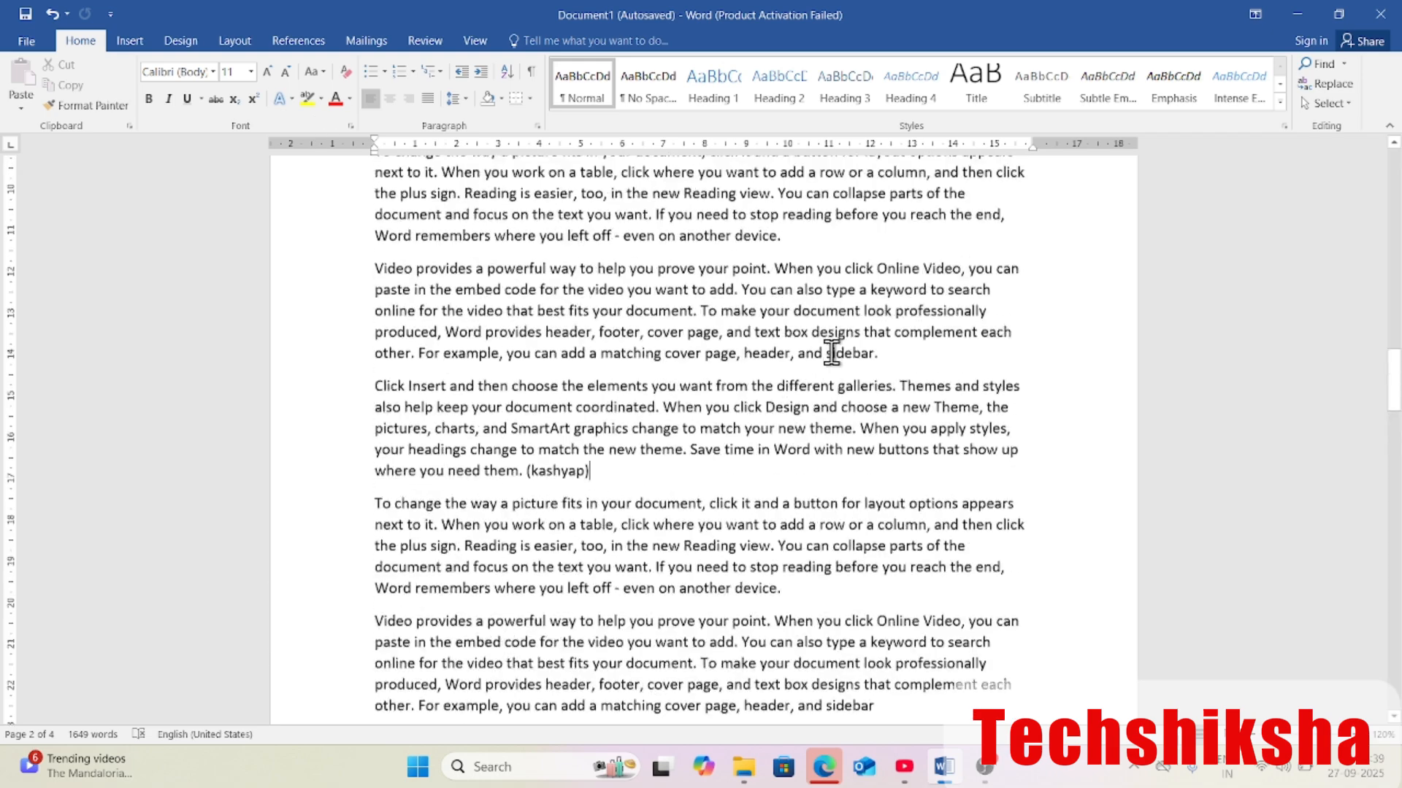
scroll(831, 353, "down", 15)
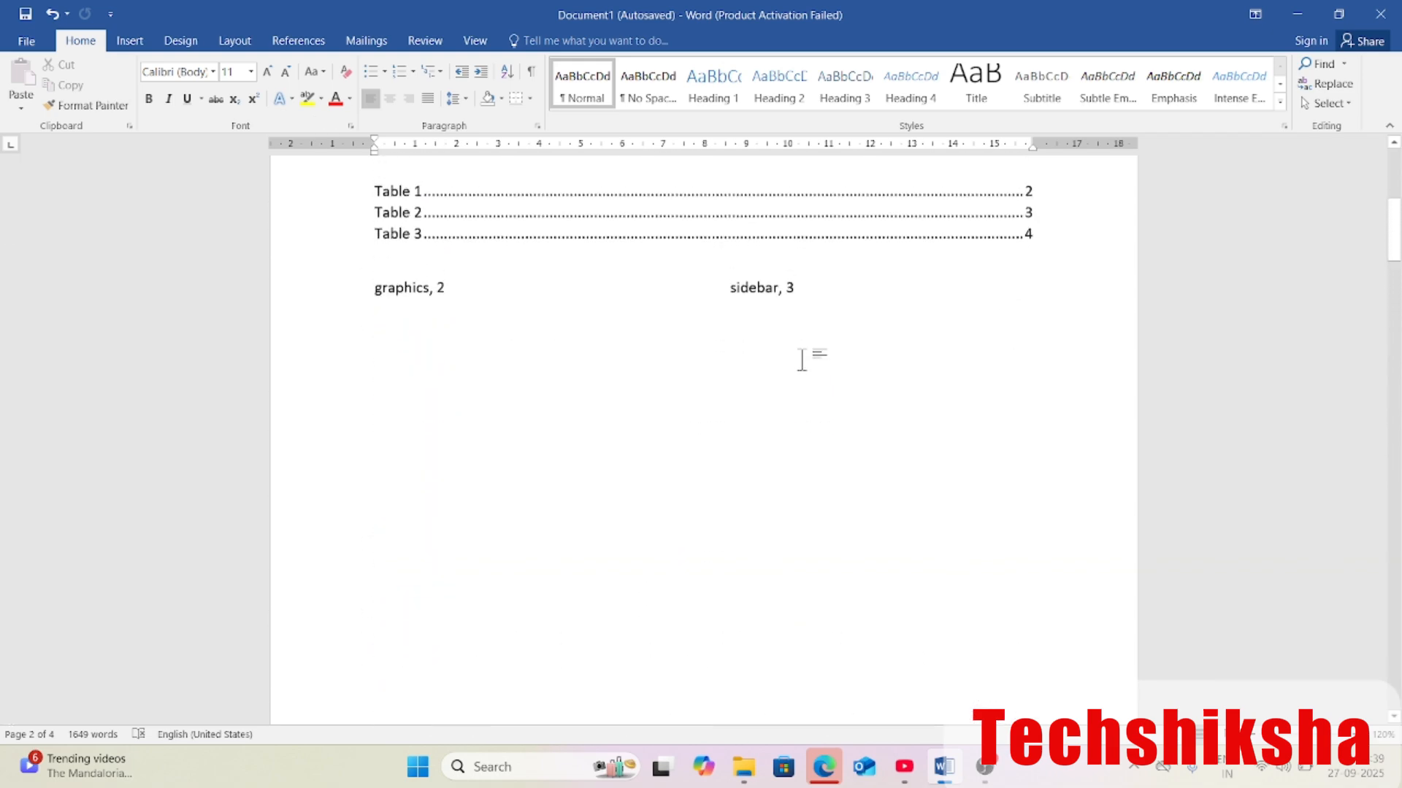
left_click(397, 371)
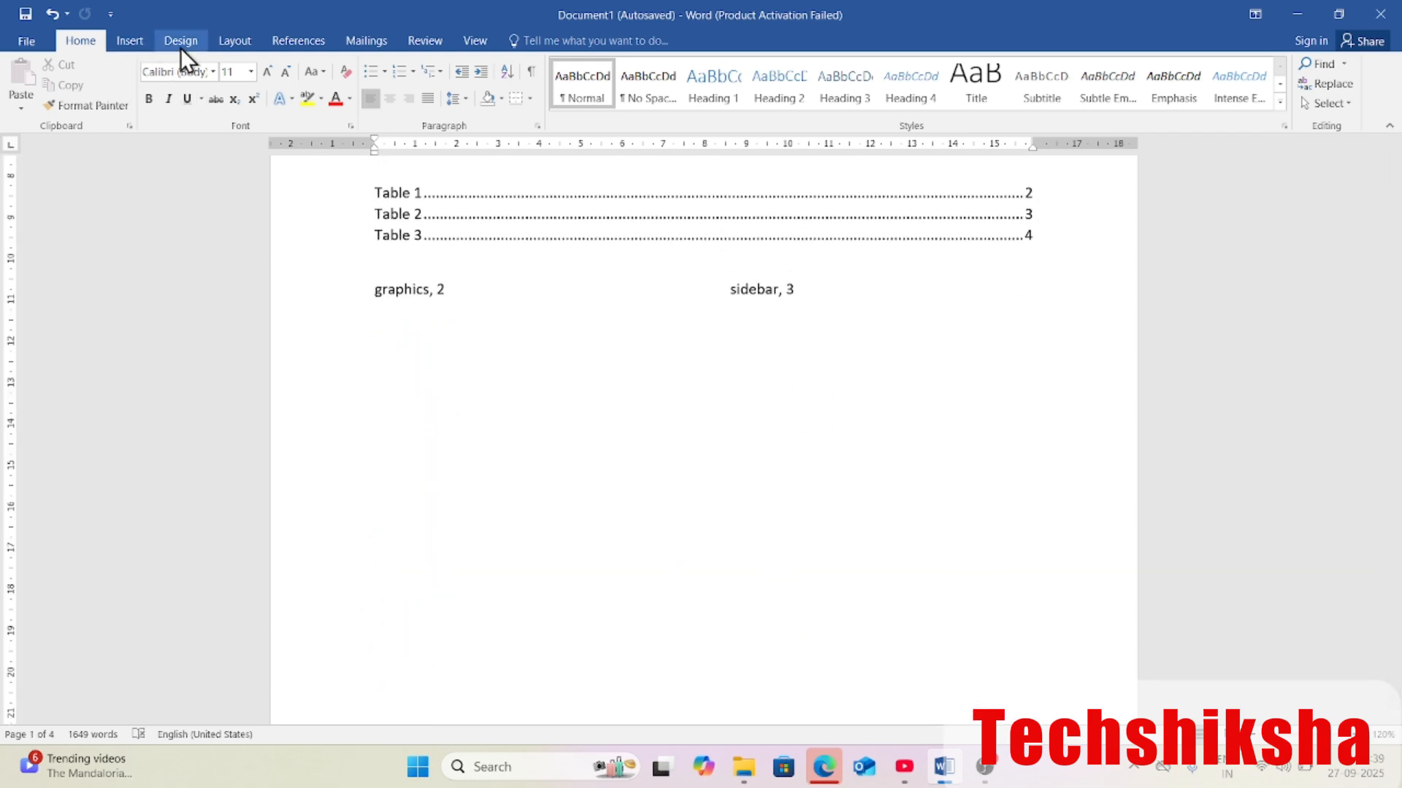
left_click(298, 41)
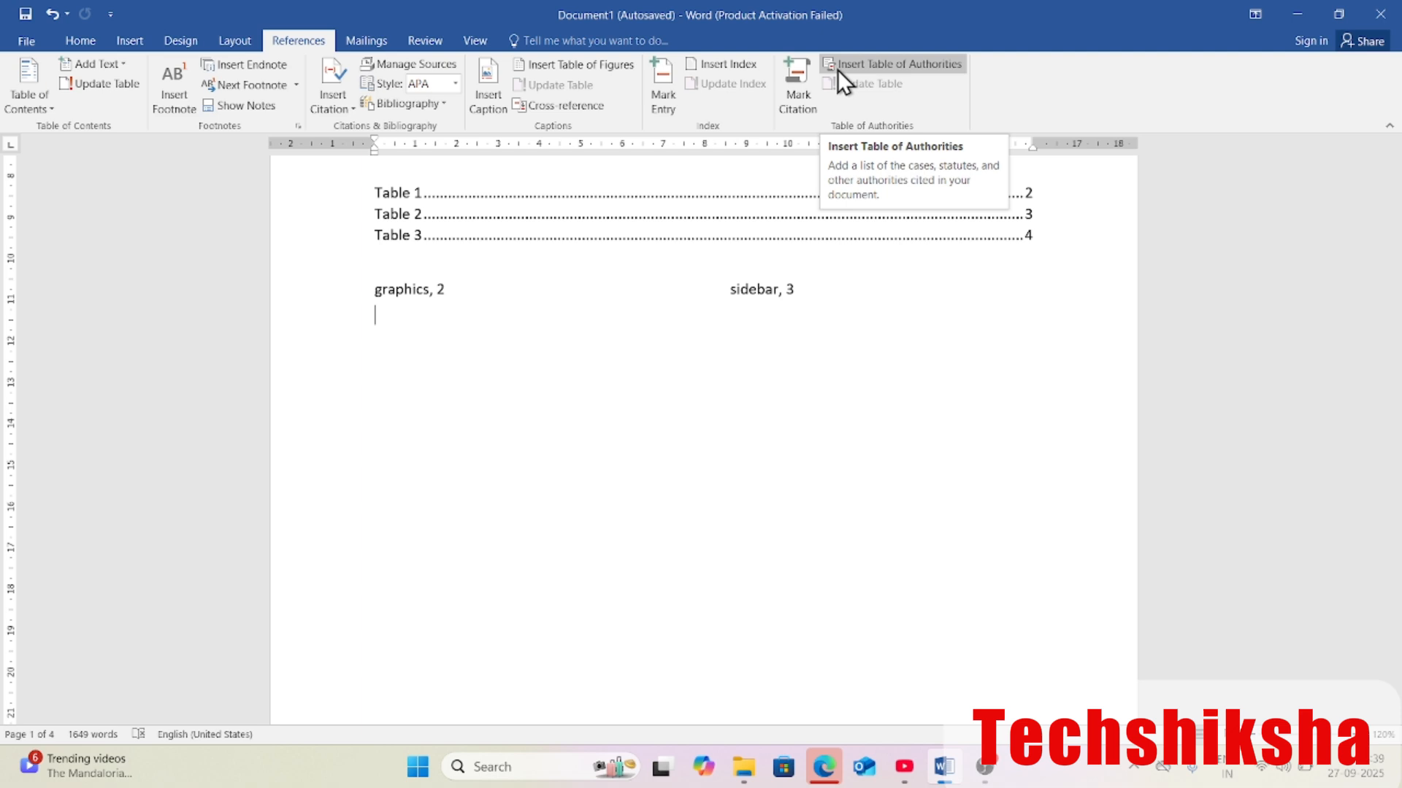
left_click(934, 65)
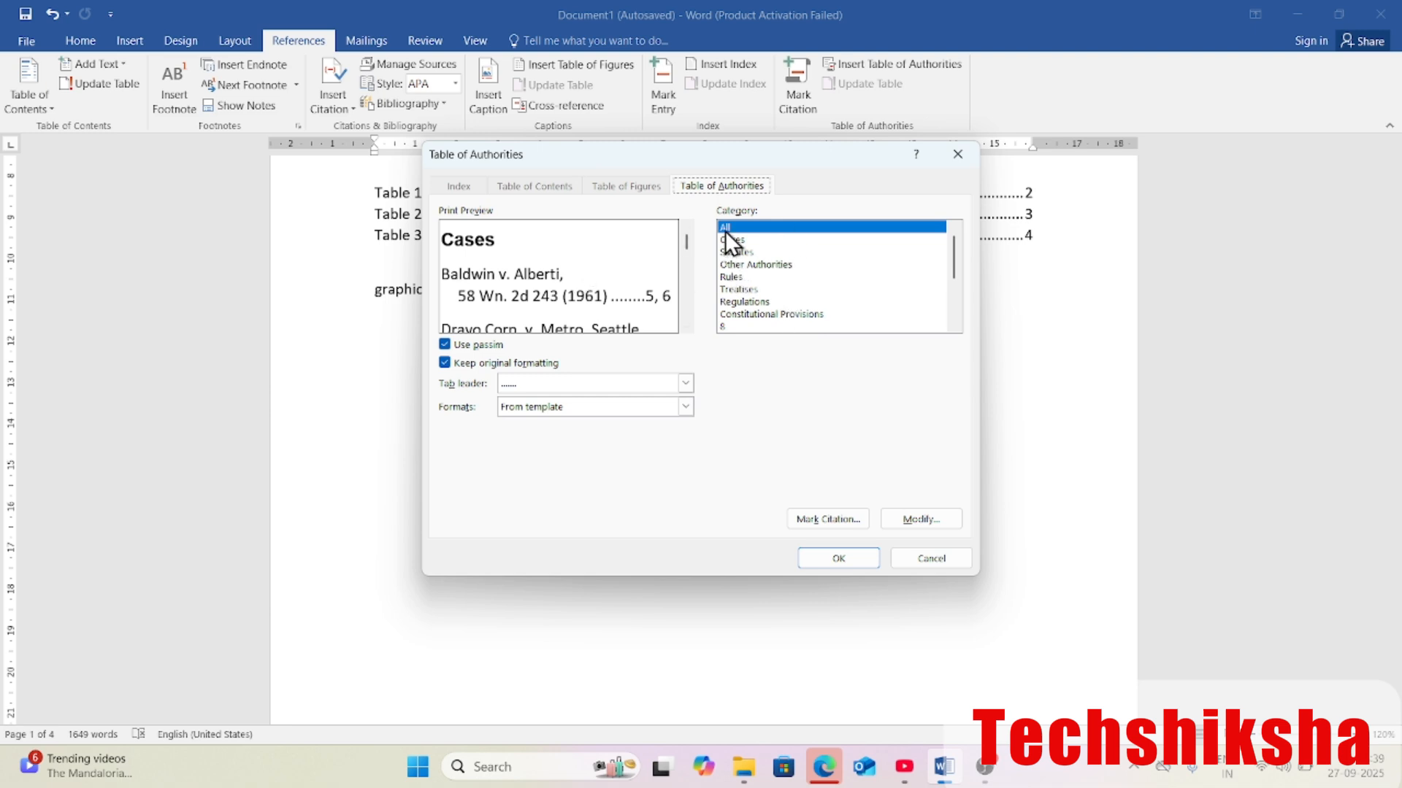
left_click(839, 558)
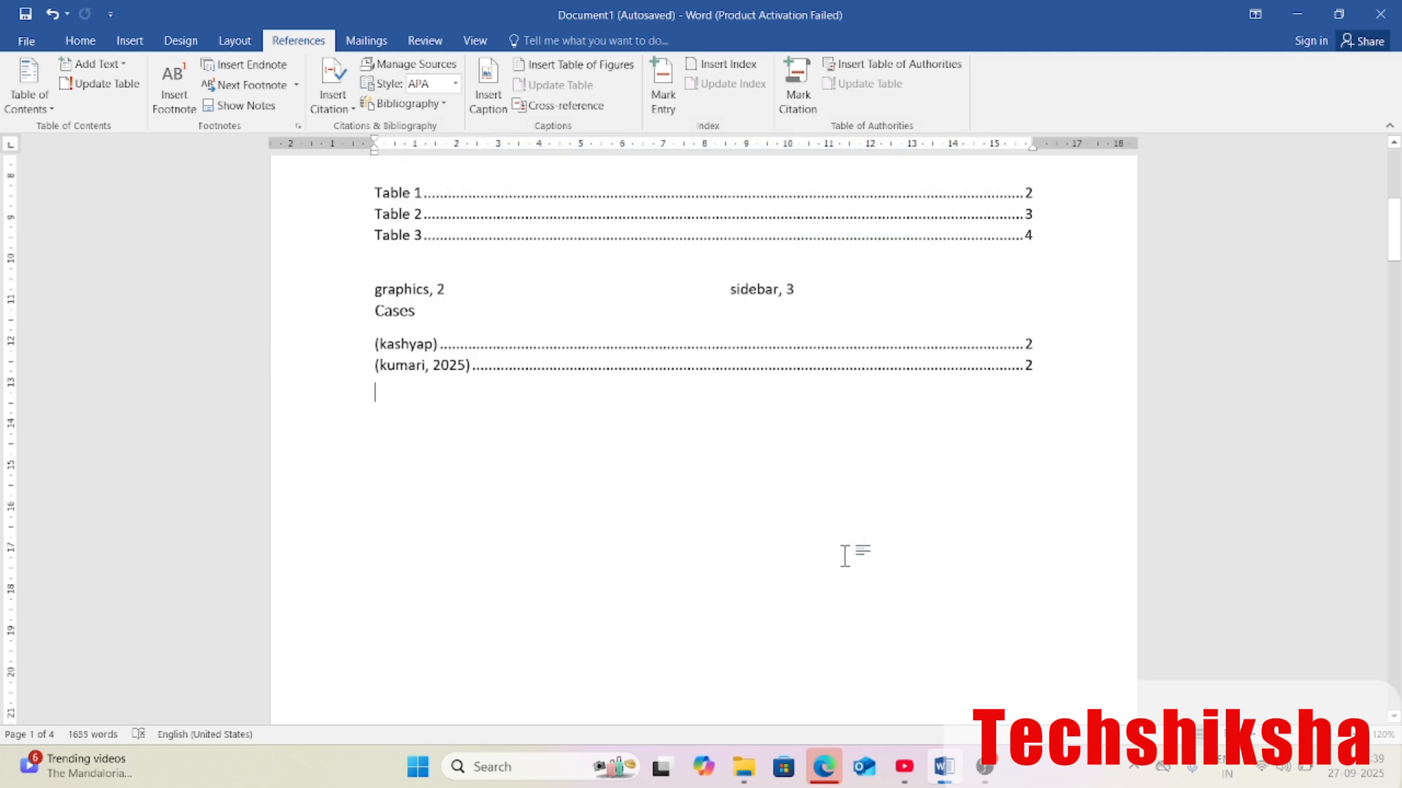